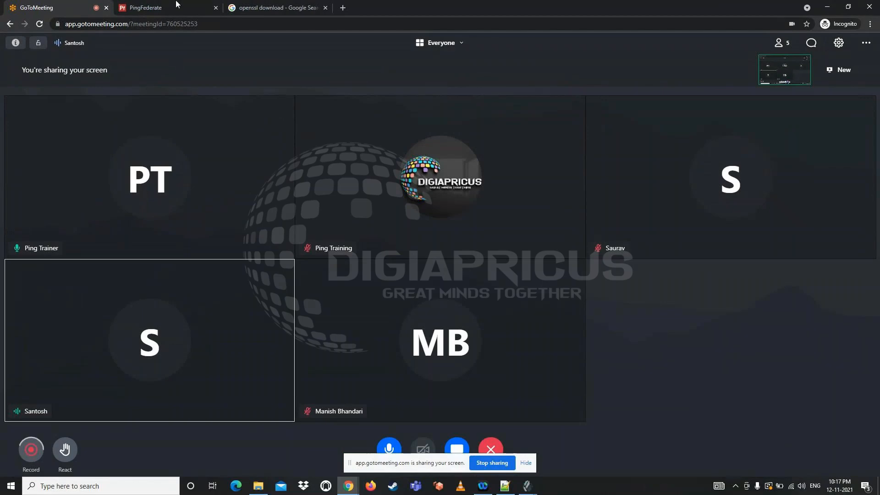
Open the SourceForge OpenSSL download page from the search results for "openssl download"
{"action": "left_click", "coordinate": [169, 5]}
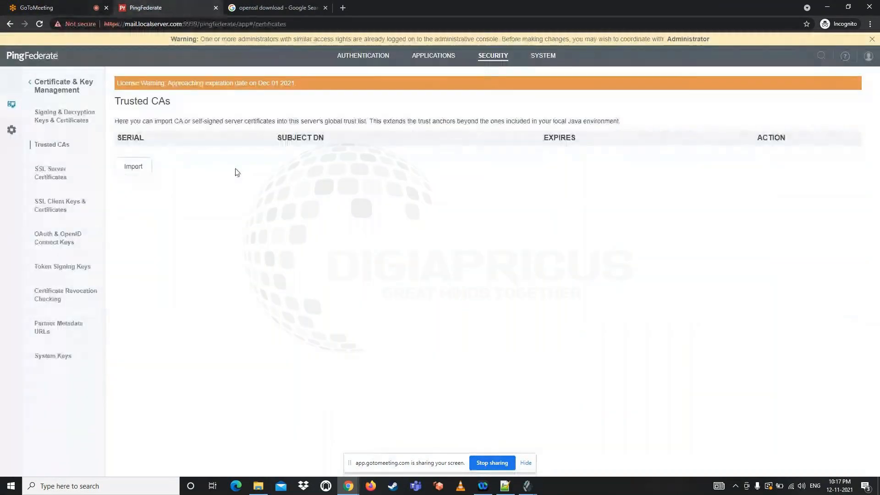
{"action": "left_click", "coordinate": [265, 6]}
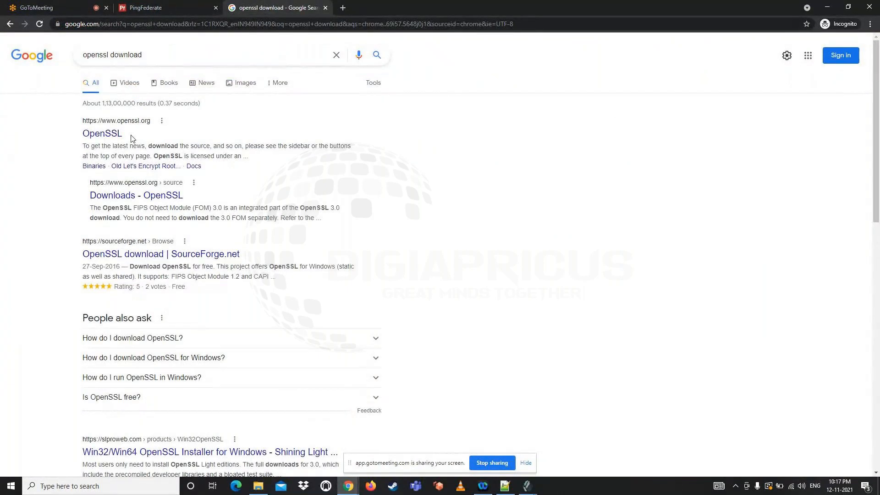
{"action": "left_click", "coordinate": [145, 257]}
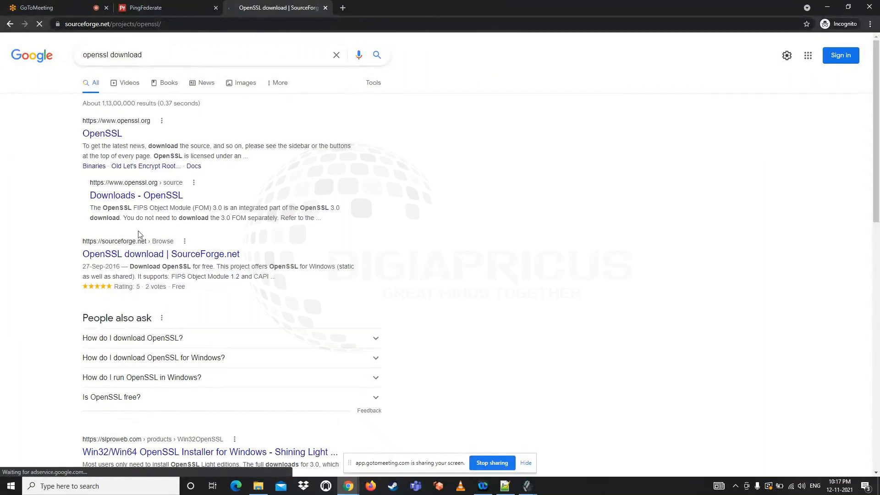
Send the SourceForge OpenSSL page's URL to everyone in the GoToMeeting chat
{"action": "left_click", "coordinate": [178, 21]}
{"action": "key", "text": "ctrl+c"}
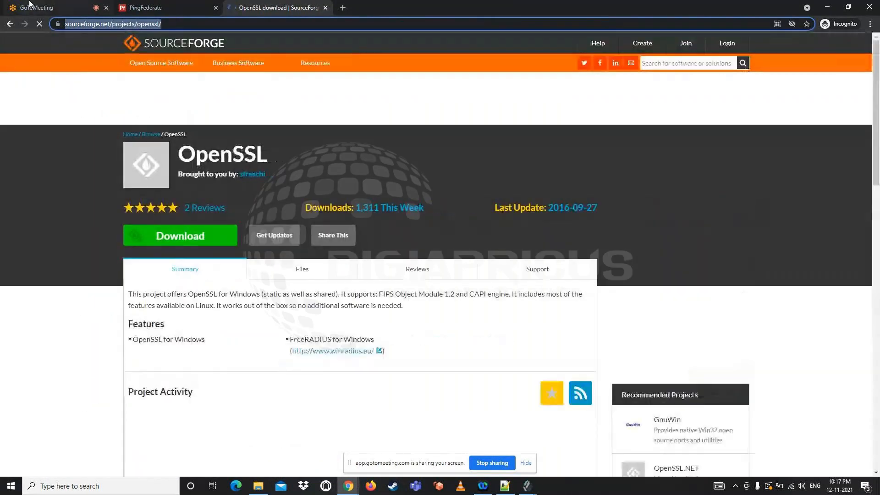
{"action": "left_click", "coordinate": [30, 3]}
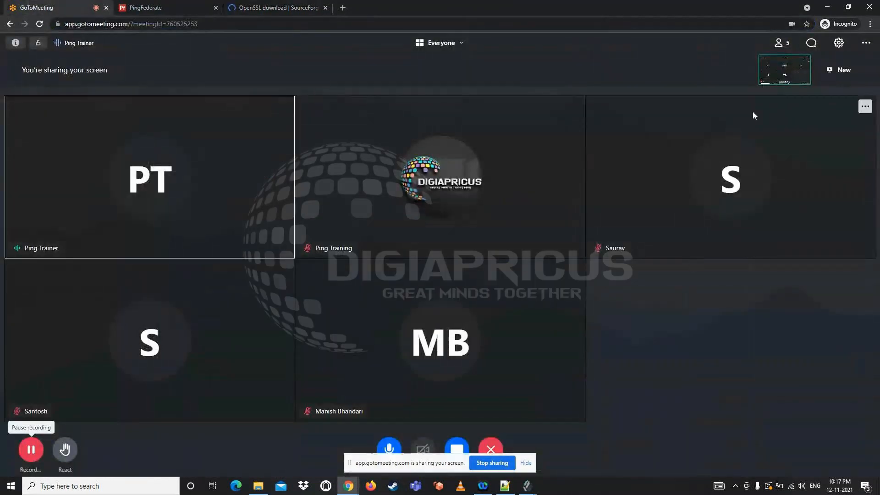
{"action": "left_click", "coordinate": [812, 44]}
{"action": "left_click", "coordinate": [756, 427]}
{"action": "key", "text": "ctrl+v"}
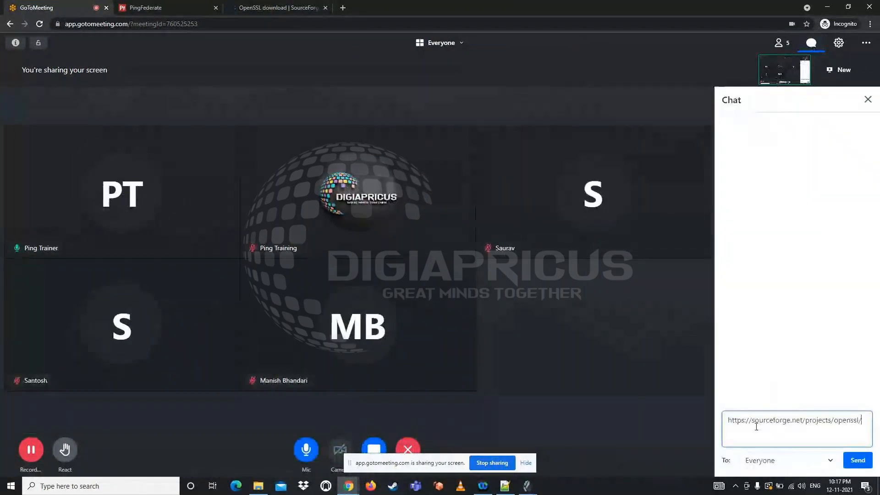
{"action": "key", "text": "Return"}
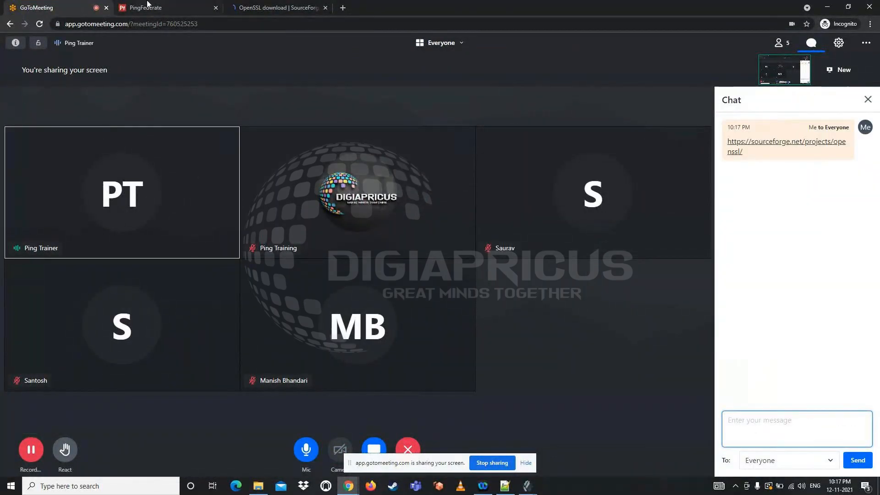
Download the latest OpenSSL zip from the SourceForge page and check its progress in the browser's download list
{"action": "left_click", "coordinate": [254, 3]}
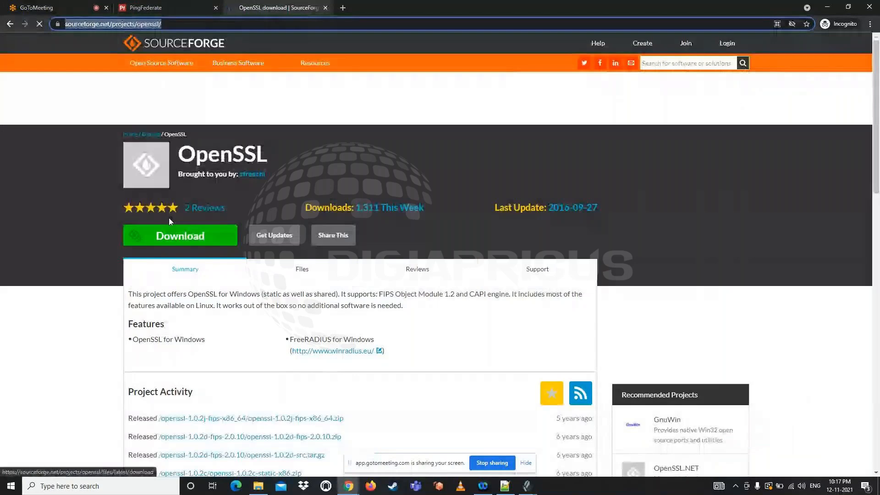
{"action": "left_click", "coordinate": [166, 243]}
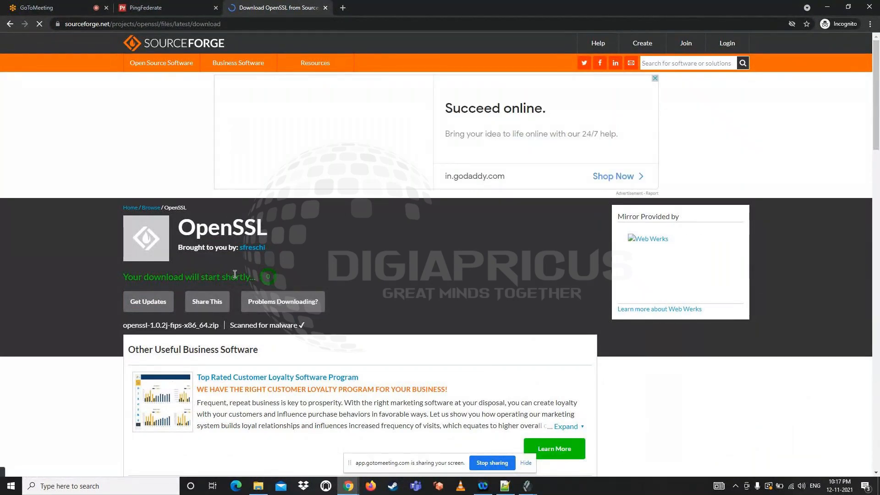
{"action": "left_click", "coordinate": [325, 9]}
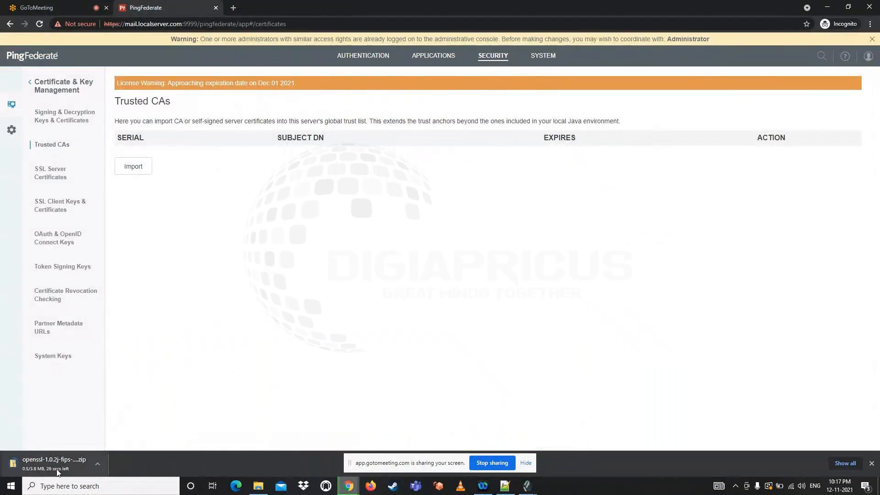
{"action": "left_click", "coordinate": [836, 464]}
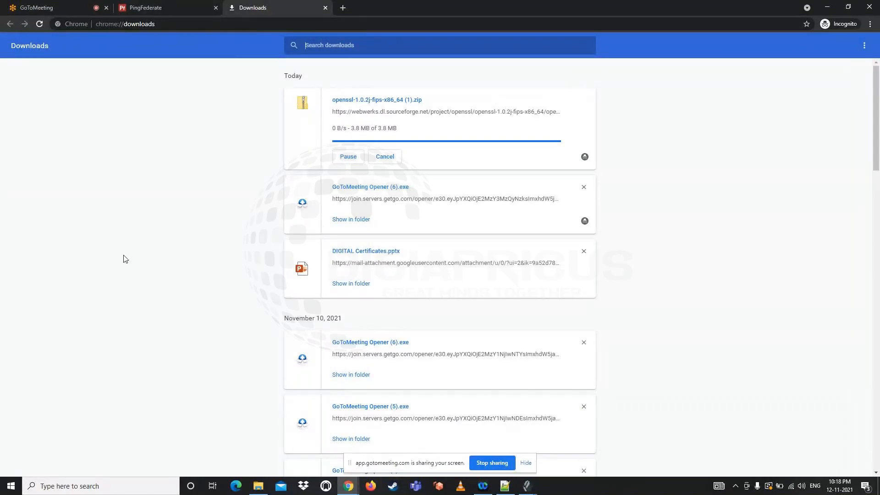
Extract openssl-1.0.2j-fips-x86_64 (1).zip from the Downloads folder to the root of drive E: in File Explorer
{"action": "left_click", "coordinate": [258, 489]}
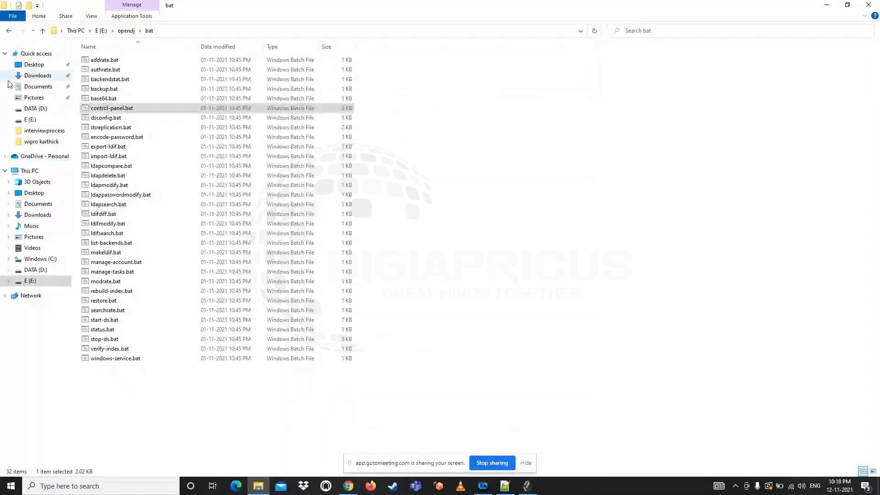
{"action": "left_click", "coordinate": [33, 76]}
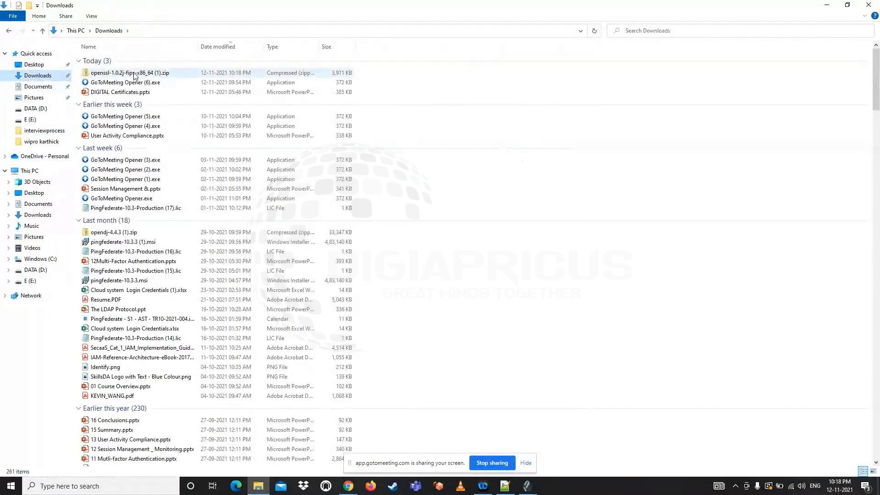
{"action": "right_click", "coordinate": [135, 74]}
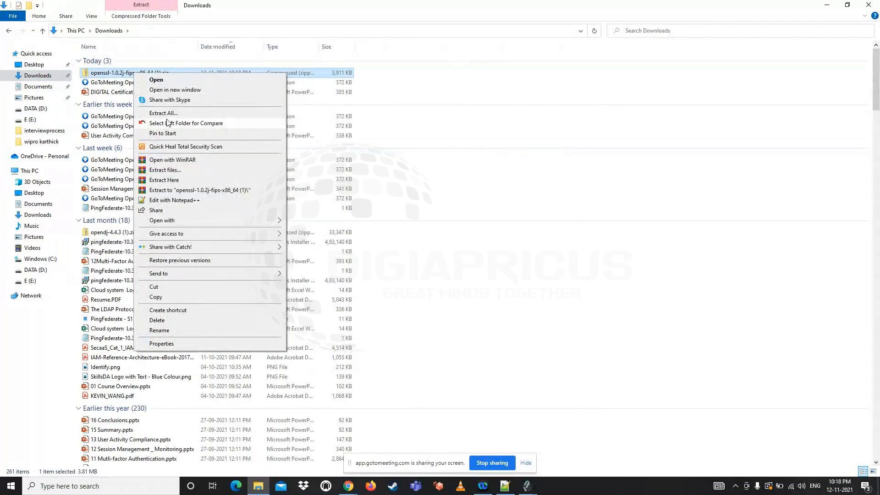
{"action": "left_click", "coordinate": [169, 117]}
{"action": "left_click", "coordinate": [537, 204]}
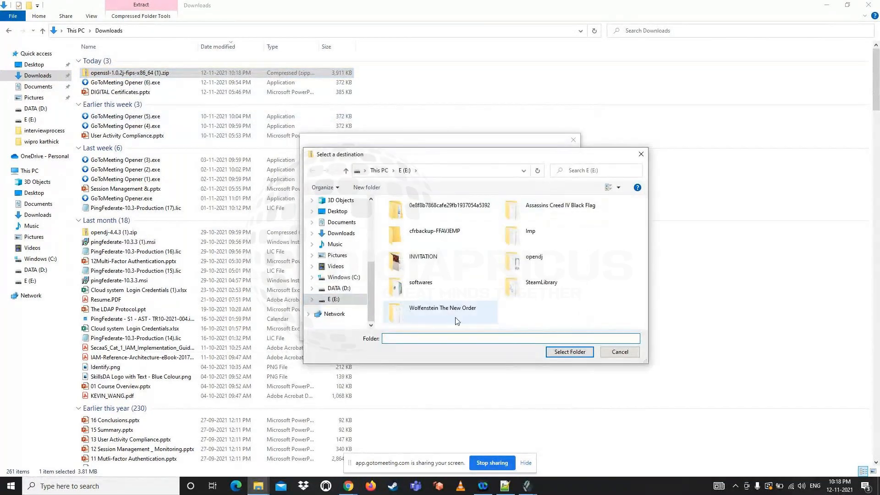
{"action": "left_click", "coordinate": [563, 355]}
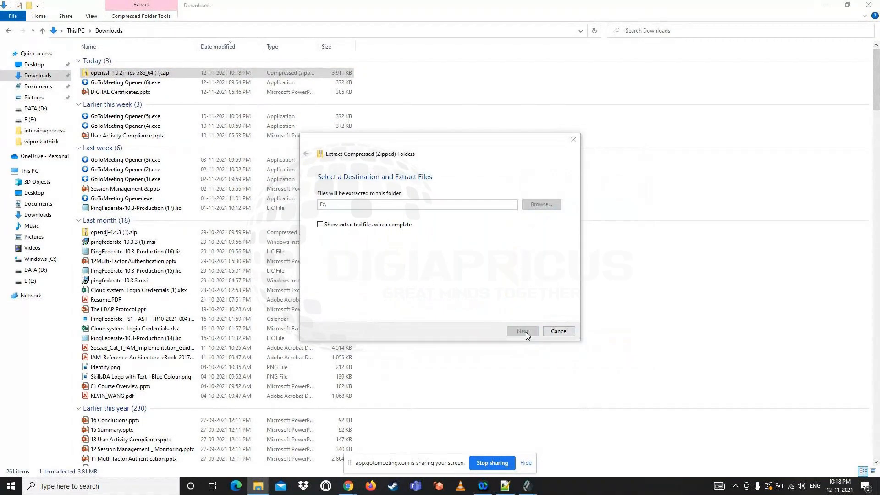
{"action": "left_click", "coordinate": [526, 332]}
Launch openssl.exe from the E:\OpenSSL\bin folder
{"action": "left_click", "coordinate": [31, 281]}
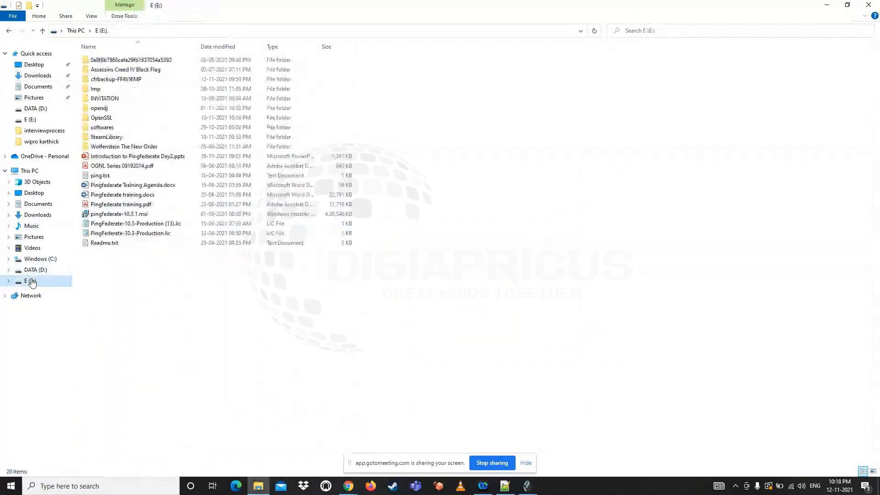
{"action": "right_click", "coordinate": [184, 287]}
{"action": "left_click", "coordinate": [209, 323]}
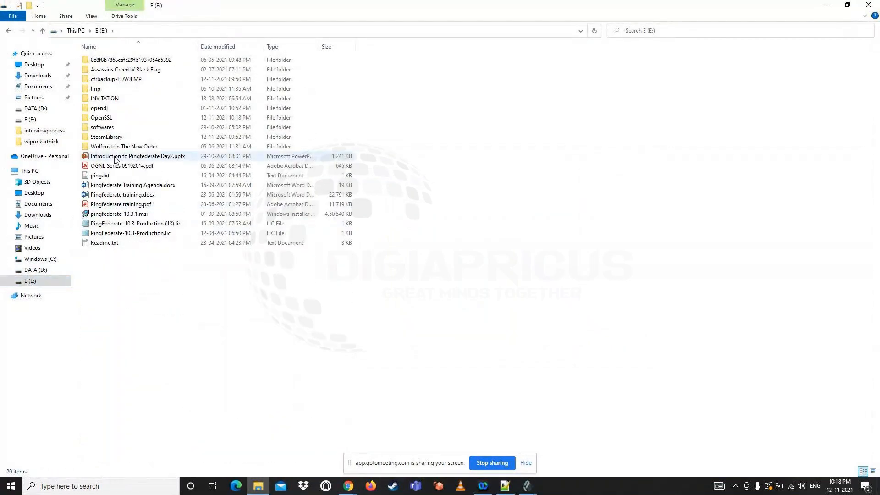
{"action": "double_click", "coordinate": [108, 118]}
{"action": "double_click", "coordinate": [99, 64]}
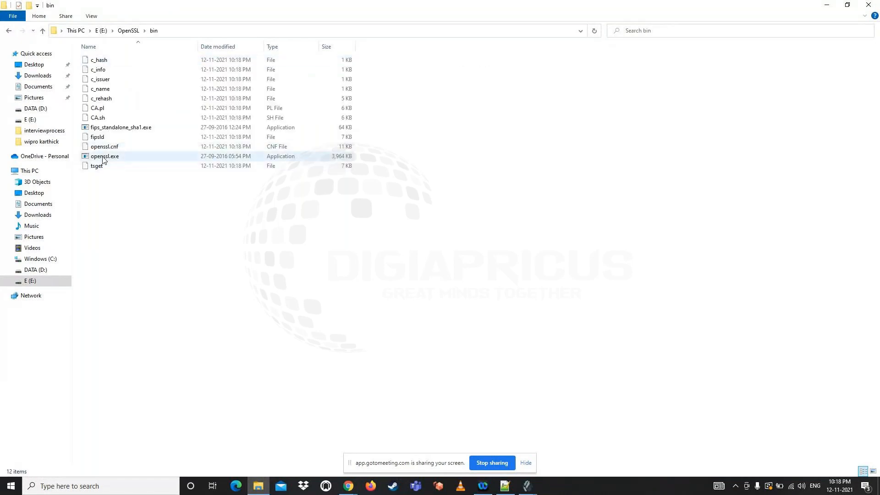
{"action": "double_click", "coordinate": [103, 157]}
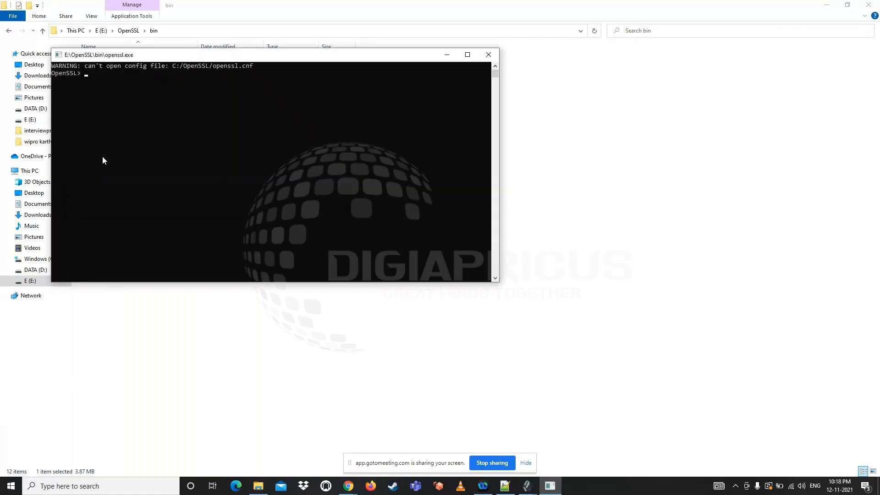
Begin the OpenSSL connection command with "s_client -connect", without running it
{"action": "type", "text": "s_client -connect"}
Append the host name copied from the OpenDJ Server Control Panel and the LDAPS port as "LAPTOP-O62G6LPF:636" to the OpenSSL command
{"action": "left_click", "coordinate": [527, 486]}
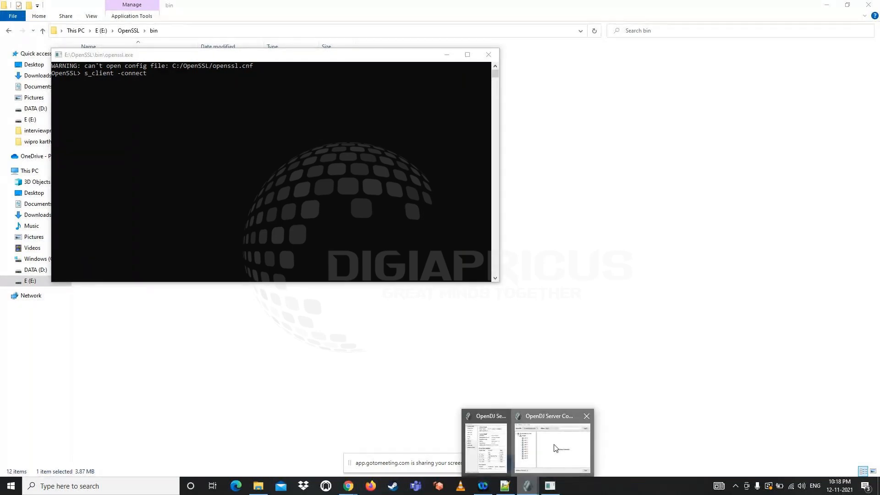
{"action": "left_click", "coordinate": [555, 446]}
{"action": "left_click", "coordinate": [493, 455]}
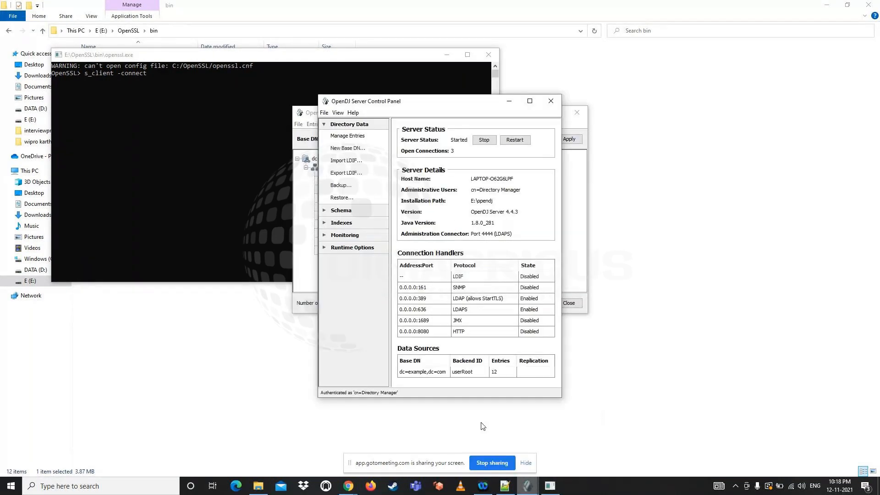
{"action": "triple_click", "coordinate": [488, 180]}
{"action": "key", "text": "ctrl+c"}
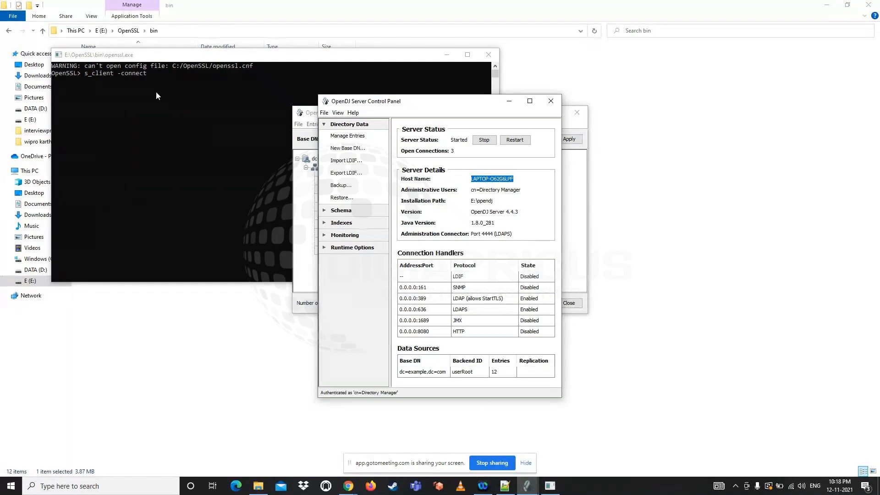
{"action": "left_click", "coordinate": [162, 77]}
{"action": "key", "text": "ctrl+v"}
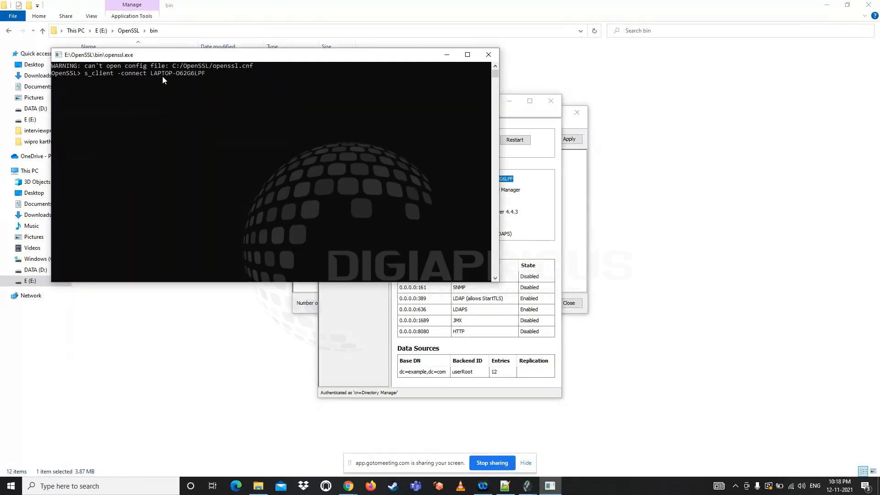
{"action": "type", "text": ":636"}
Copy the full s_client command from the OpenSSL console and send it to everyone in the GoToMeeting chat
{"action": "left_click_drag", "start_coordinate": [85, 72], "coordinate": [220, 75]}
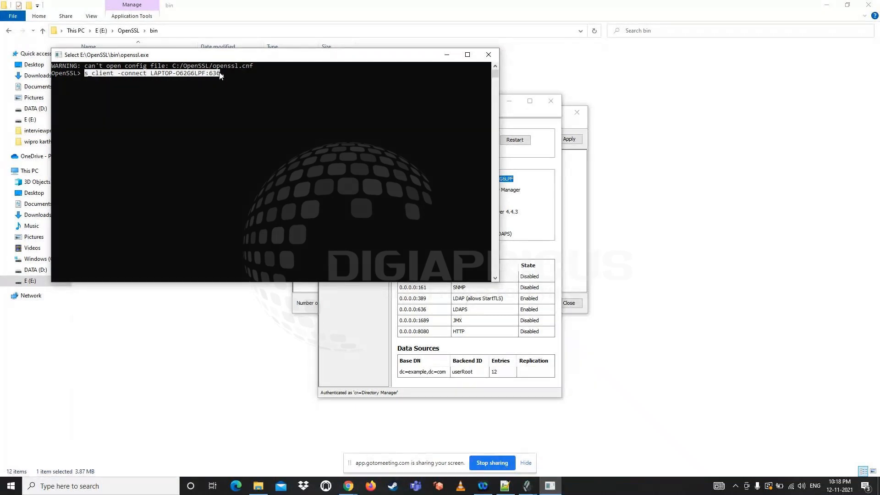
{"action": "key", "text": "ctrl+c"}
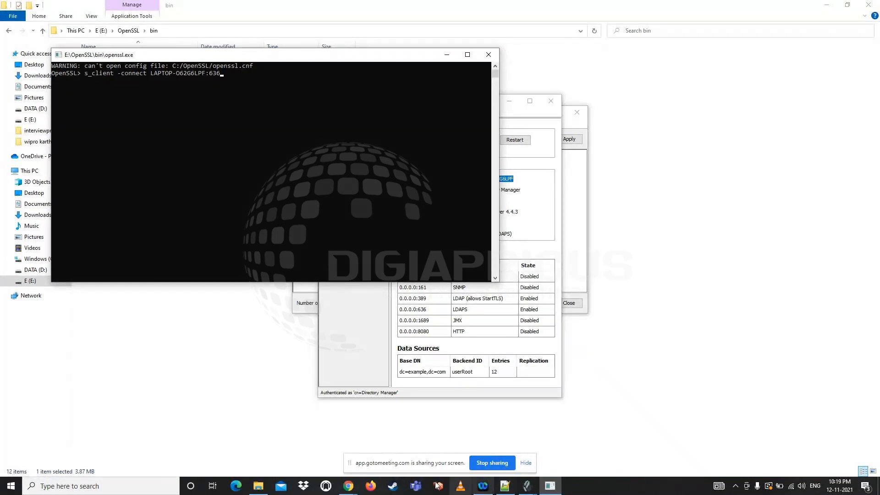
{"action": "left_click", "coordinate": [349, 486]}
{"action": "left_click", "coordinate": [297, 447]}
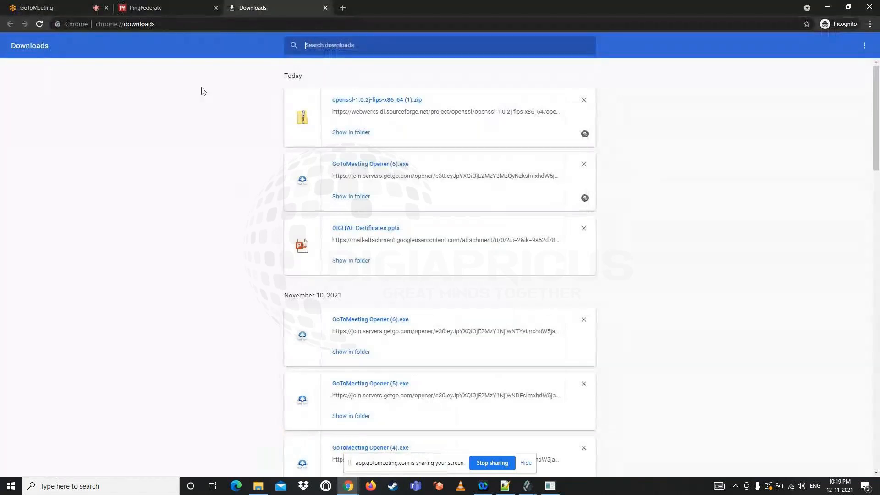
{"action": "left_click", "coordinate": [53, 7]}
{"action": "key", "text": "ctrl+v"}
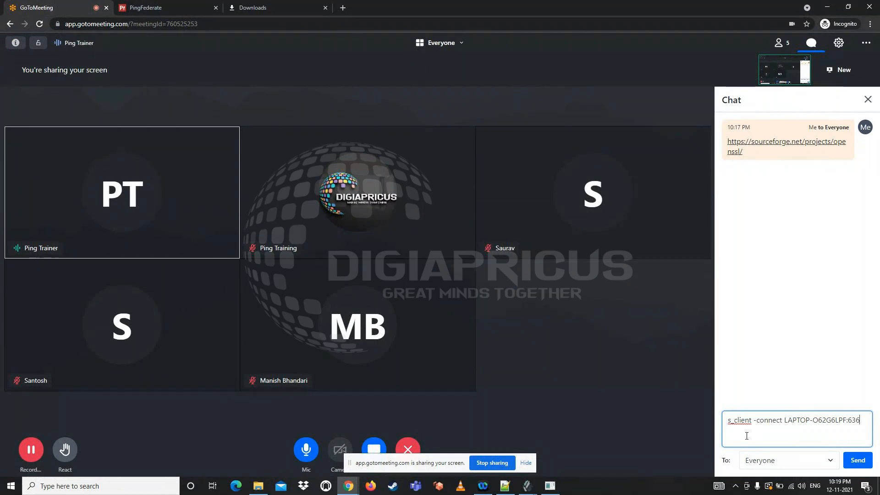
{"action": "key", "text": "Return"}
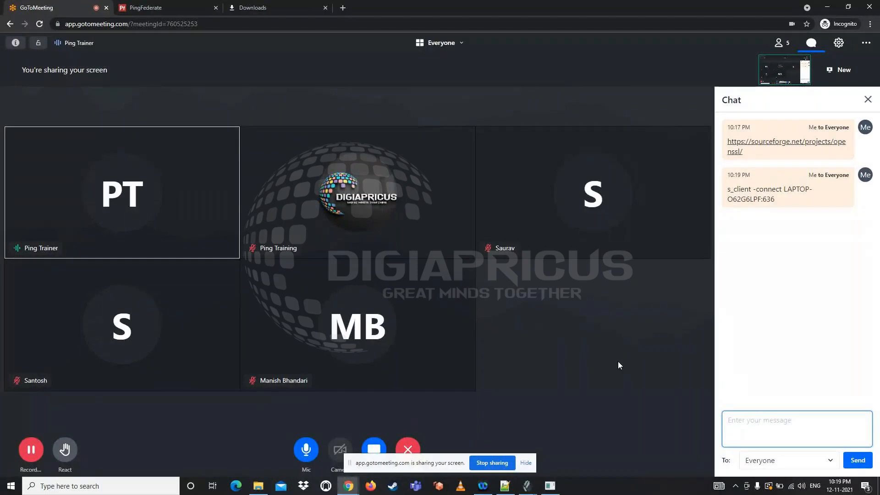
Run the s_client command against port 636 in the OpenSSL console and maximize the console window
{"action": "left_click", "coordinate": [551, 485]}
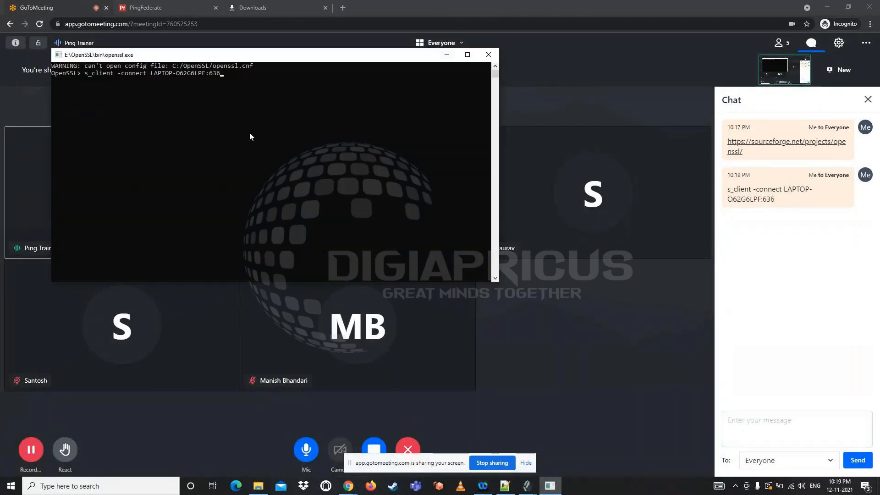
{"action": "key", "text": "Return"}
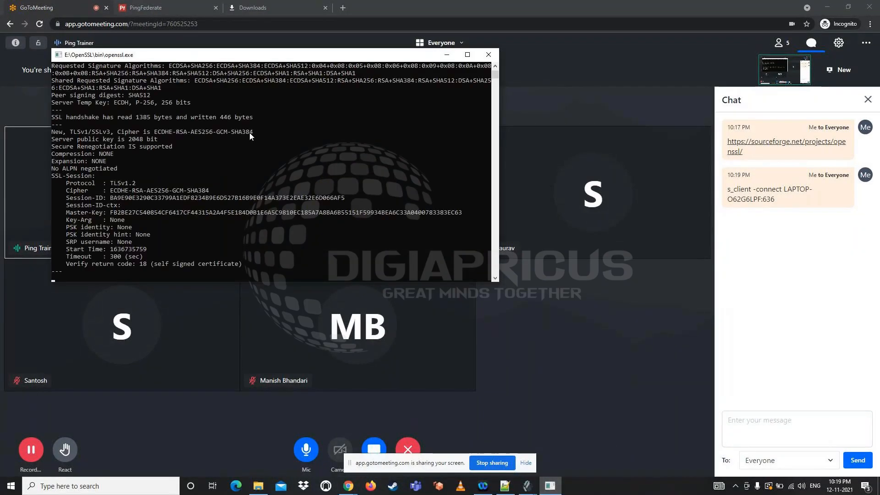
{"action": "left_click", "coordinate": [468, 55]}
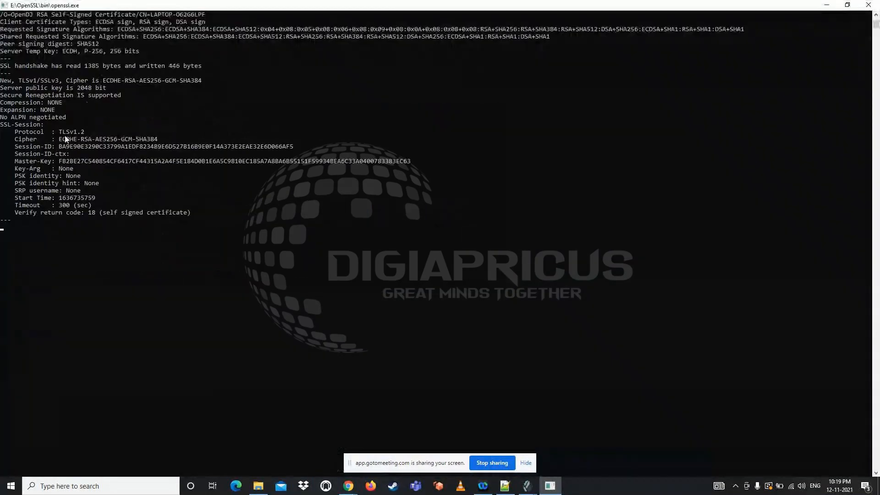
Copy the server certificate text from the s_client output, including the BEGIN CERTIFICATE and END CERTIFICATE lines
{"action": "scroll", "coordinate": [65, 139], "scroll_direction": "up", "scroll_amount": 4}
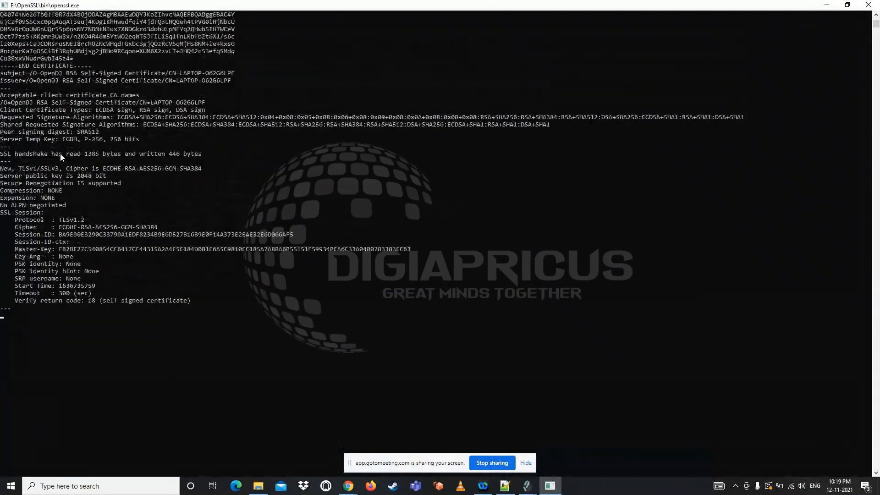
{"action": "scroll", "coordinate": [59, 153], "scroll_direction": "up", "scroll_amount": 6}
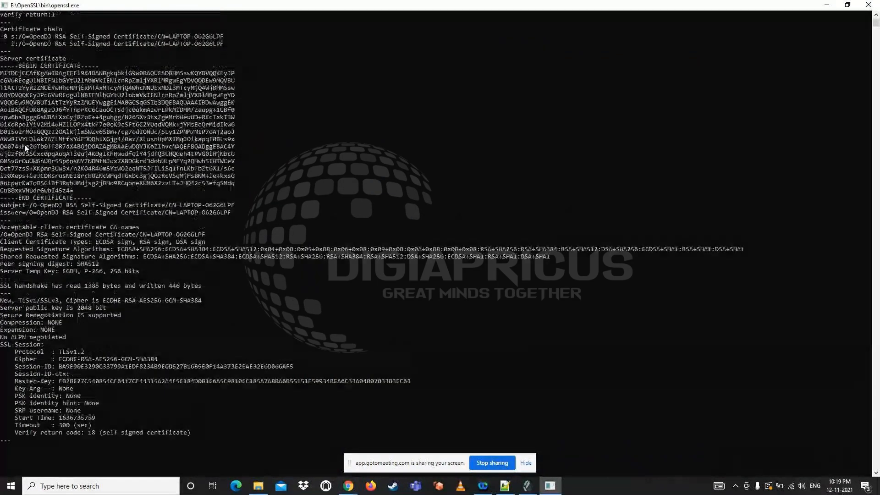
{"action": "scroll", "coordinate": [14, 119], "scroll_direction": "up", "scroll_amount": 1}
{"action": "left_click_drag", "start_coordinate": [1, 90], "coordinate": [91, 225]}
{"action": "right_click", "coordinate": [60, 145]}
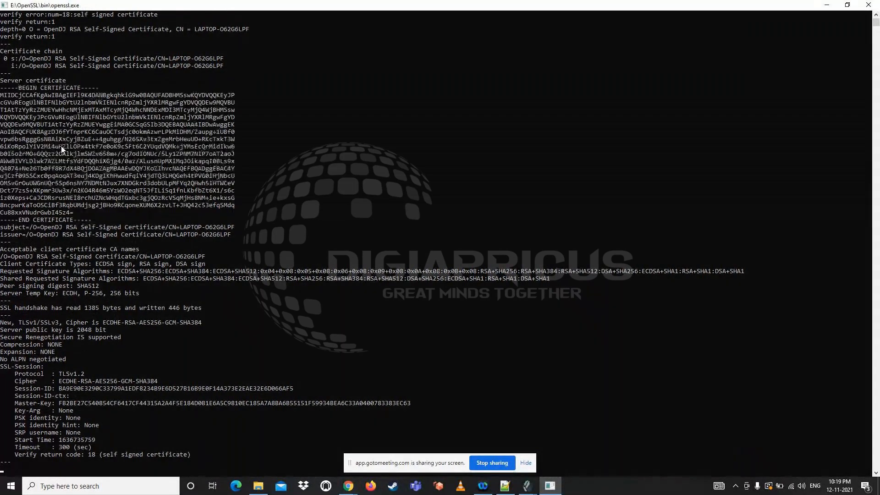
Open Notepad and paste the copied server certificate text into a blank document
{"action": "left_click", "coordinate": [97, 487]}
{"action": "type", "text": "note"}
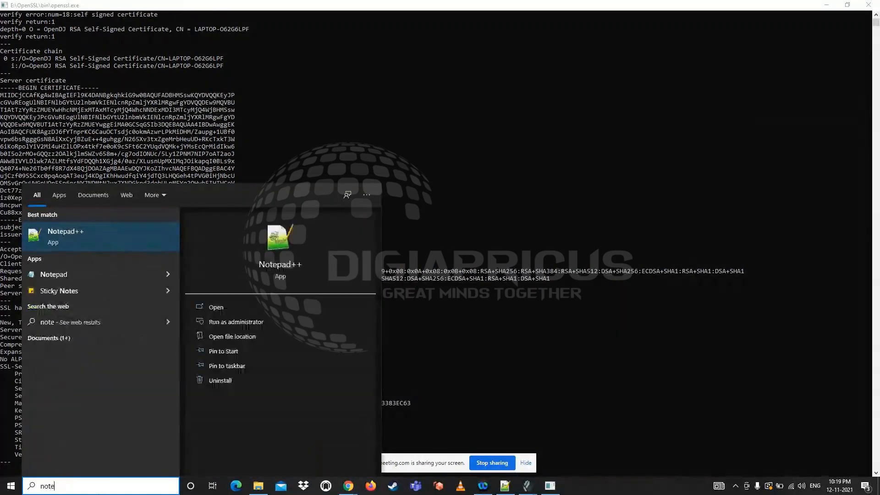
{"action": "type", "text": "pad"}
{"action": "key", "text": "Return"}
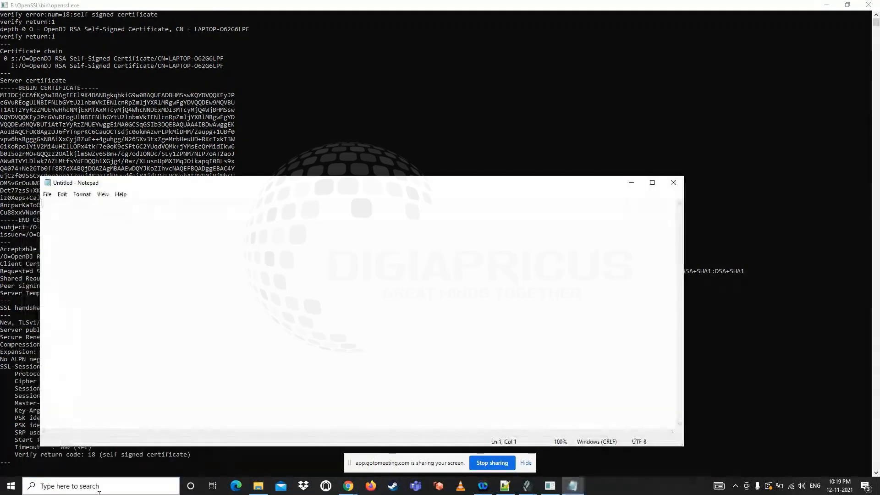
{"action": "key", "text": "ctrl+v"}
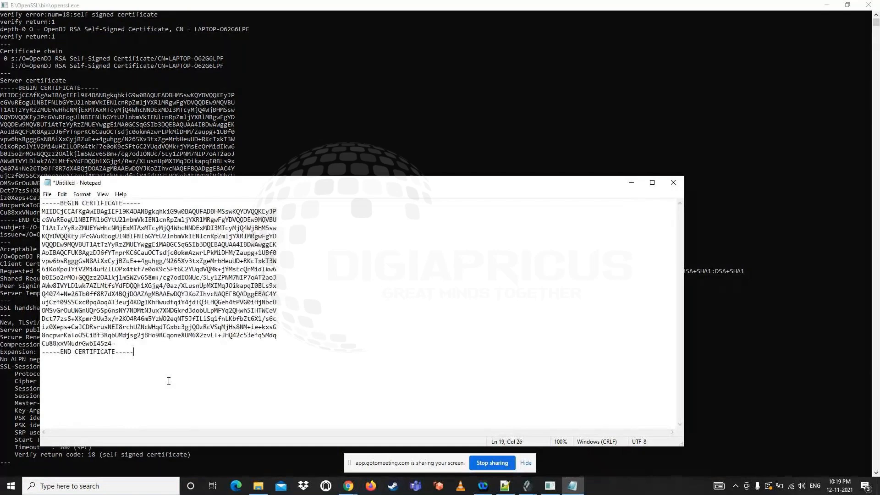
Save the certificate text as "ldap.cer" in the root of the E: drive
{"action": "left_click", "coordinate": [47, 194]}
{"action": "left_click", "coordinate": [66, 245]}
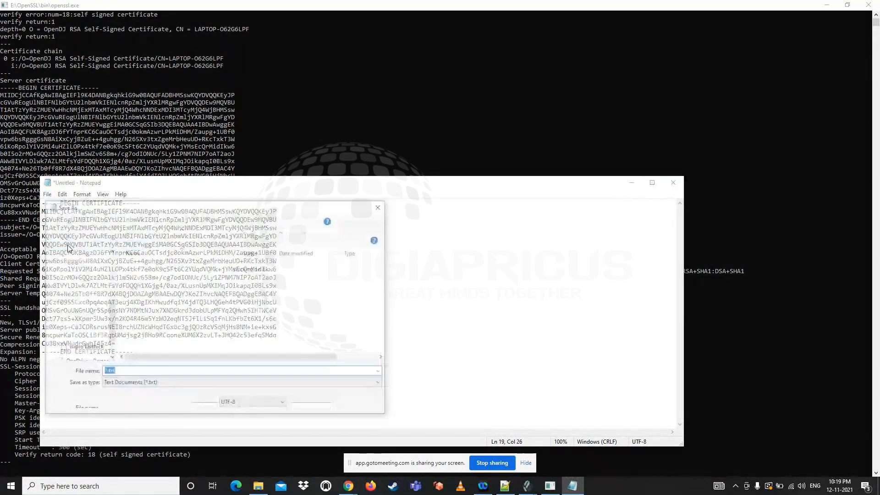
{"action": "type", "text": "ld"}
{"action": "type", "text": "apr"}
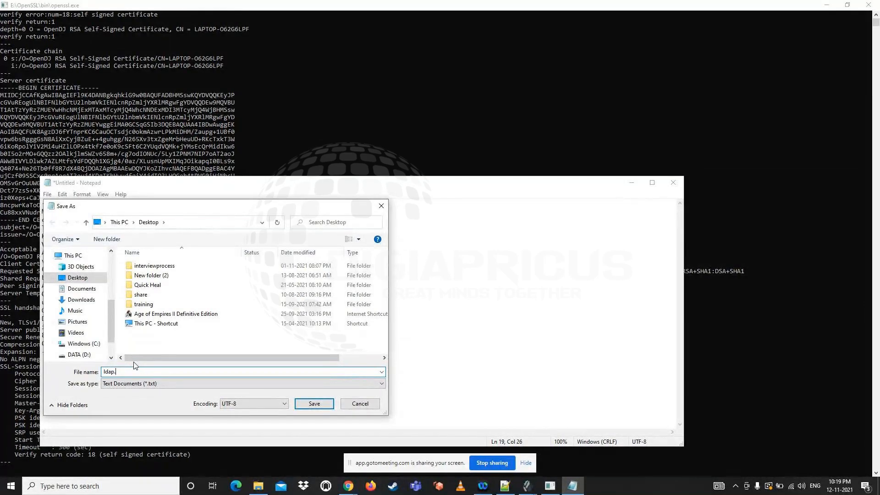
{"action": "type", "text": "cer"}
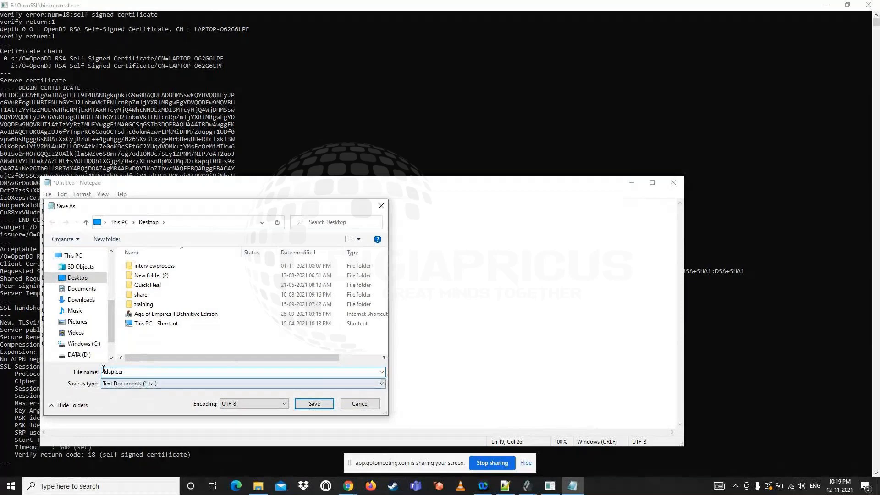
{"action": "scroll", "coordinate": [77, 342], "scroll_direction": "down", "scroll_amount": 1}
{"action": "scroll", "coordinate": [77, 341], "scroll_direction": "down", "scroll_amount": 1}
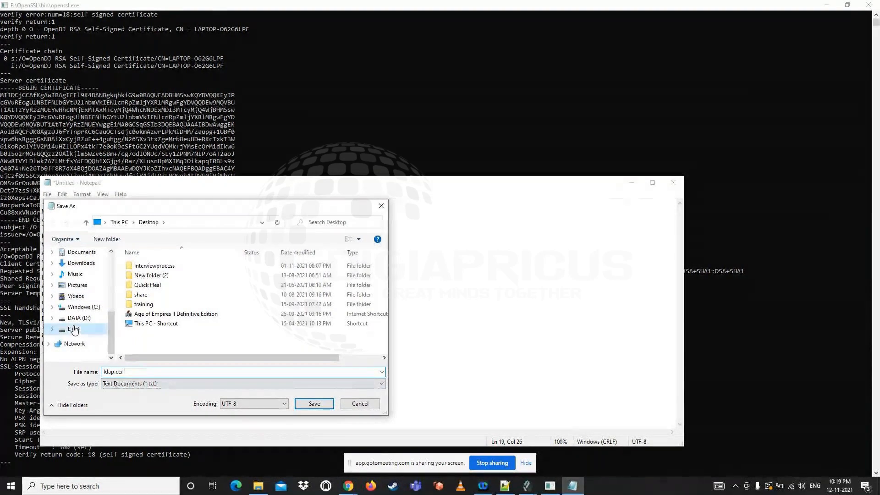
{"action": "left_click", "coordinate": [73, 329]}
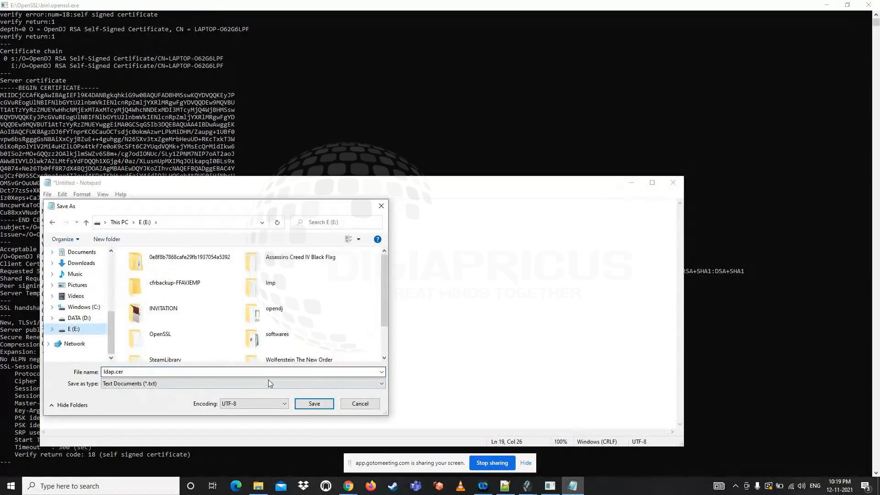
{"action": "left_click", "coordinate": [319, 405]}
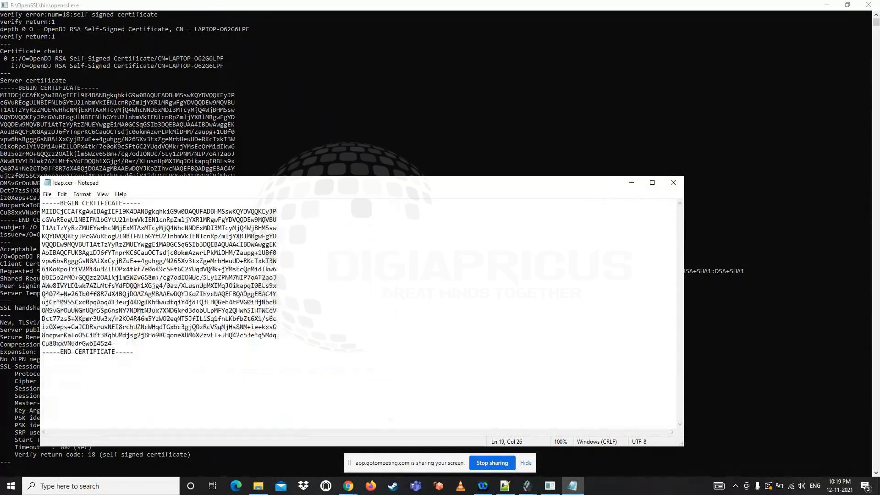
Open ldap.cer from the E: drive in File Explorer, check its general certificate information, and close it
{"action": "left_click", "coordinate": [258, 486]}
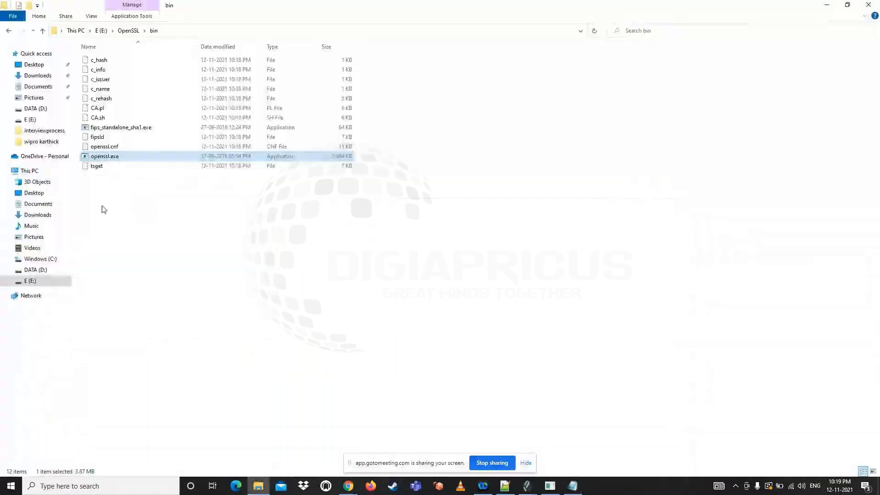
{"action": "left_click", "coordinate": [39, 284]}
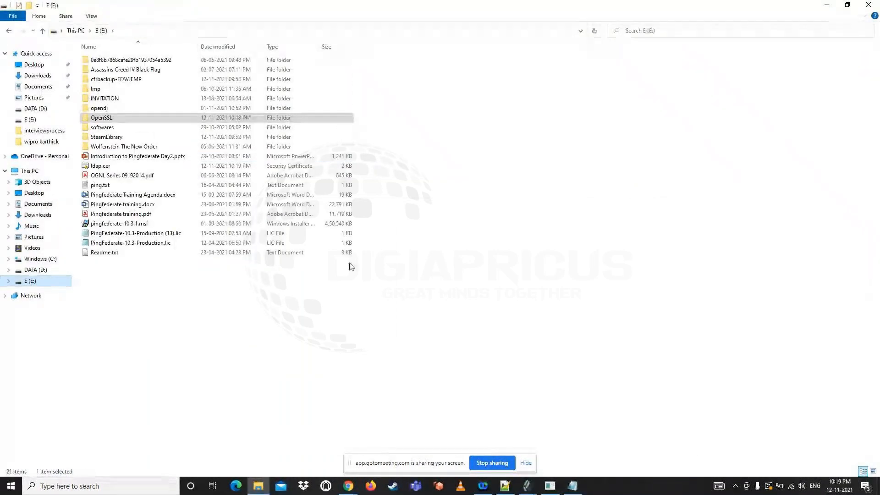
{"action": "right_click", "coordinate": [515, 267]}
{"action": "left_click", "coordinate": [545, 304]}
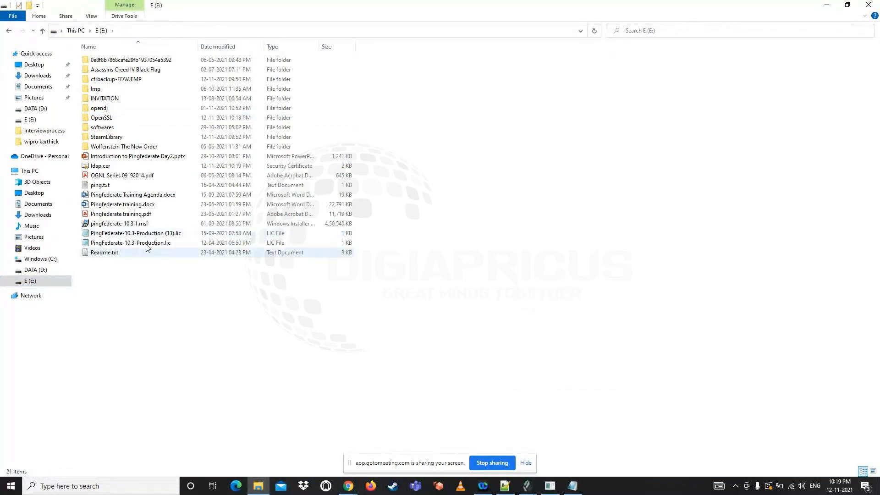
{"action": "double_click", "coordinate": [109, 167]}
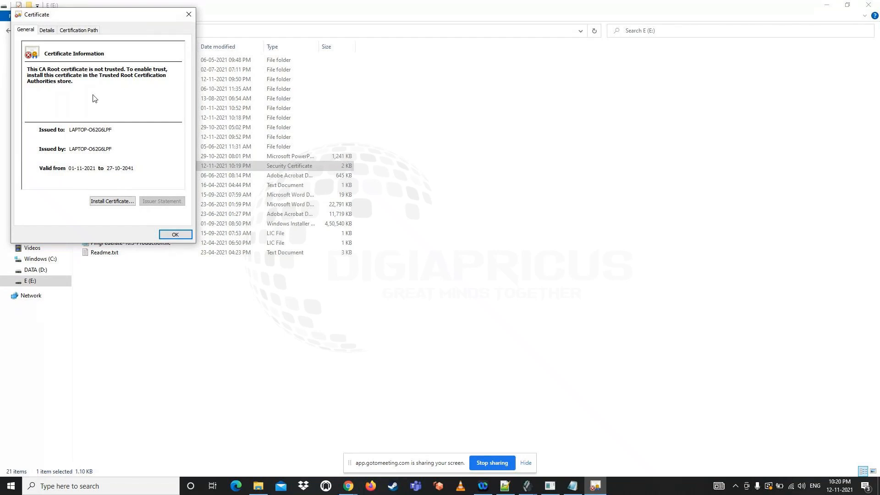
{"action": "left_click", "coordinate": [189, 15]}
Switch to PingFederate in Chrome and import E:\ldap.cer into the Trusted CAs, saving the imported certificate
{"action": "mouse_move", "coordinate": [348, 486]}
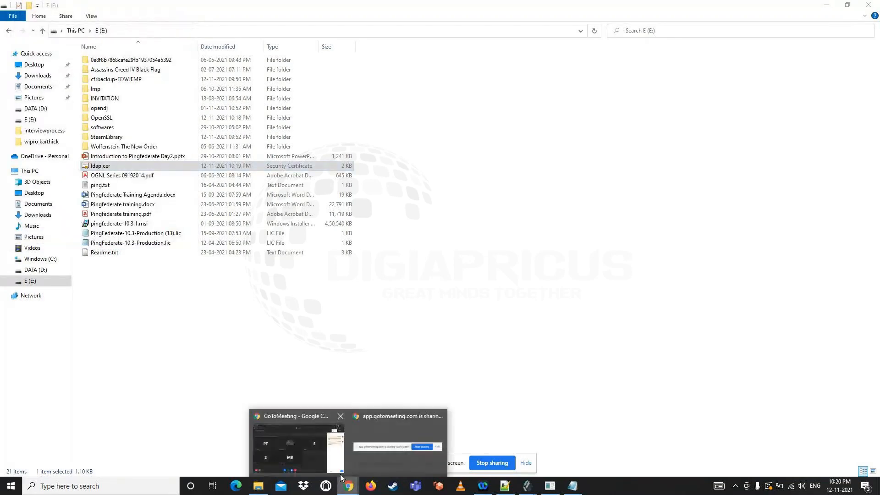
{"action": "left_click", "coordinate": [298, 445]}
{"action": "left_click", "coordinate": [144, 9]}
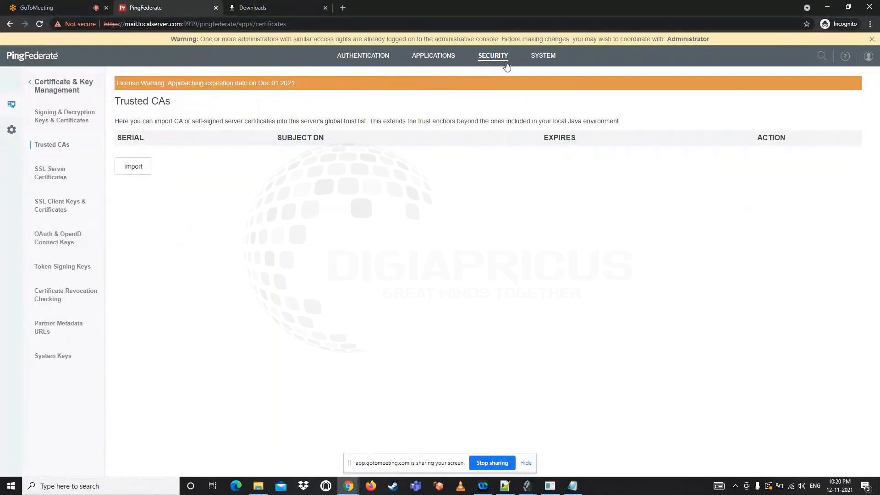
{"action": "left_click", "coordinate": [133, 168]}
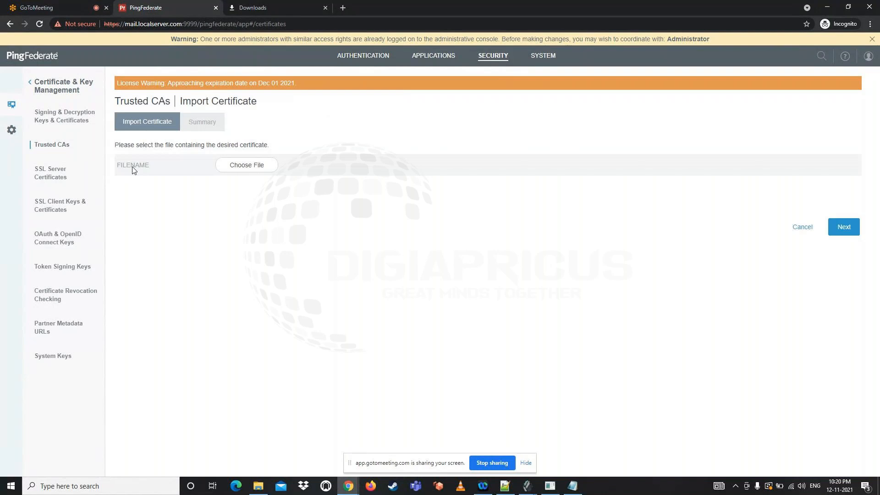
{"action": "left_click", "coordinate": [247, 165]}
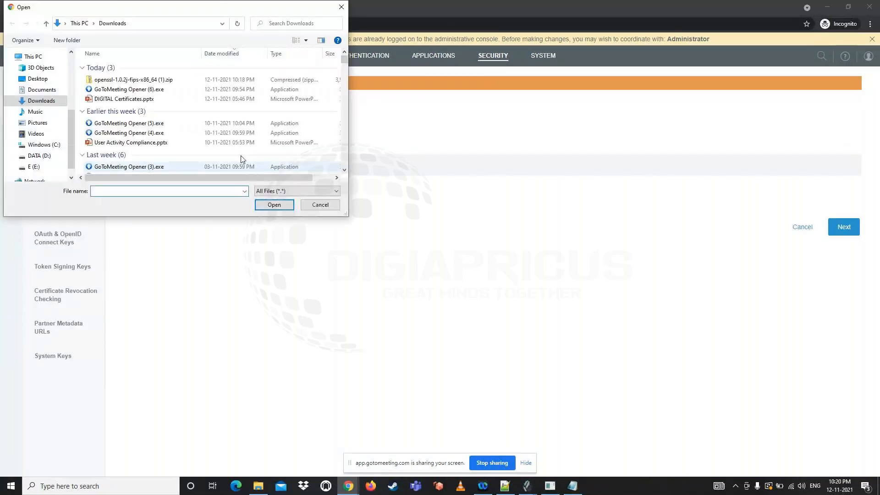
{"action": "left_click", "coordinate": [34, 167]}
{"action": "scroll", "coordinate": [185, 142], "scroll_direction": "down", "scroll_amount": 5}
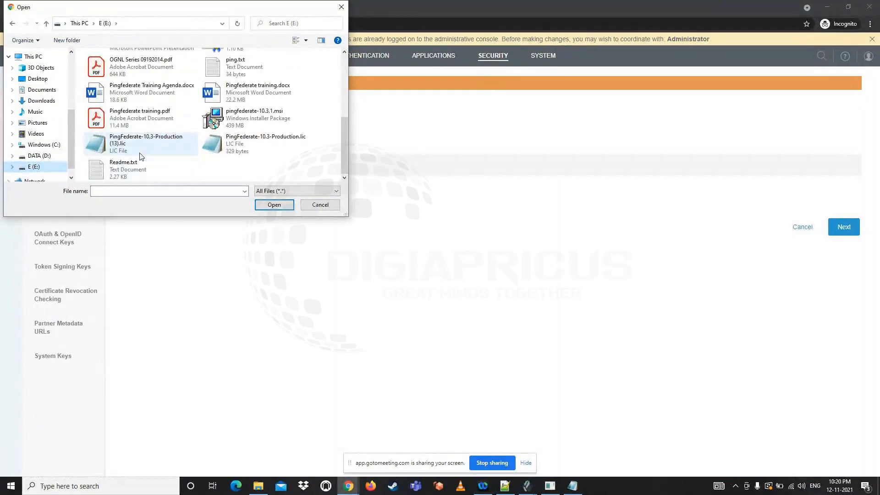
{"action": "scroll", "coordinate": [158, 122], "scroll_direction": "up", "scroll_amount": 2}
{"action": "double_click", "coordinate": [254, 120]}
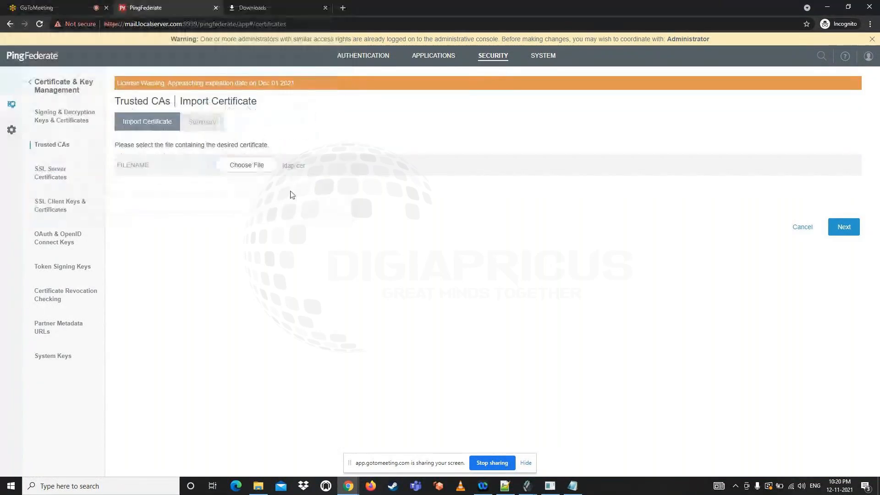
{"action": "left_click", "coordinate": [841, 235]}
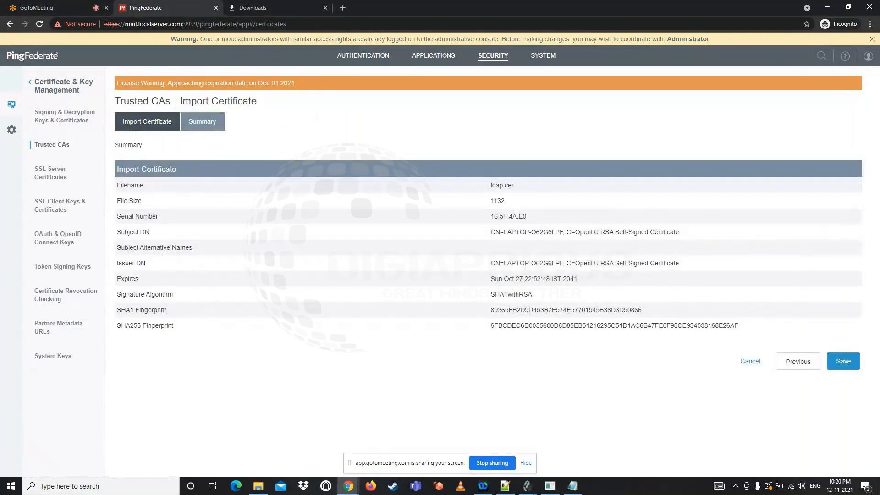
{"action": "left_click", "coordinate": [841, 362]}
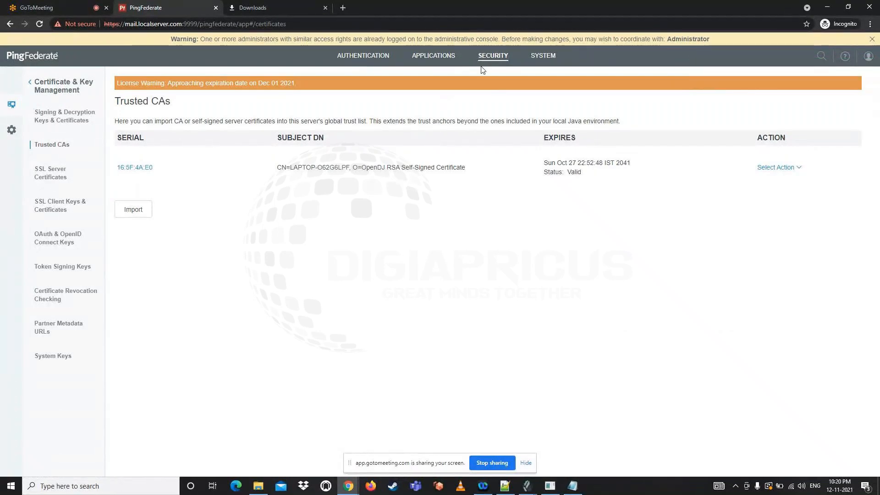
{"action": "triple_click", "coordinate": [388, 167]}
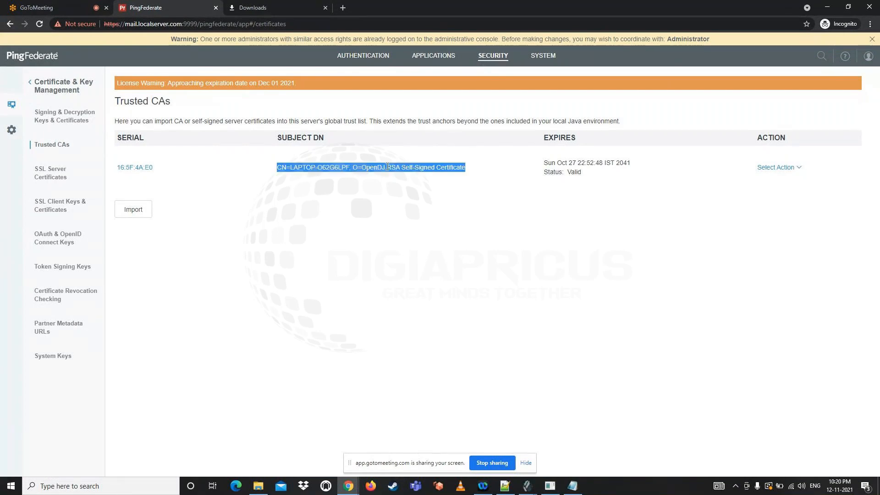
Open the LDAP data store's configuration for editing and enable Use LDAPS
{"action": "left_click", "coordinate": [543, 56]}
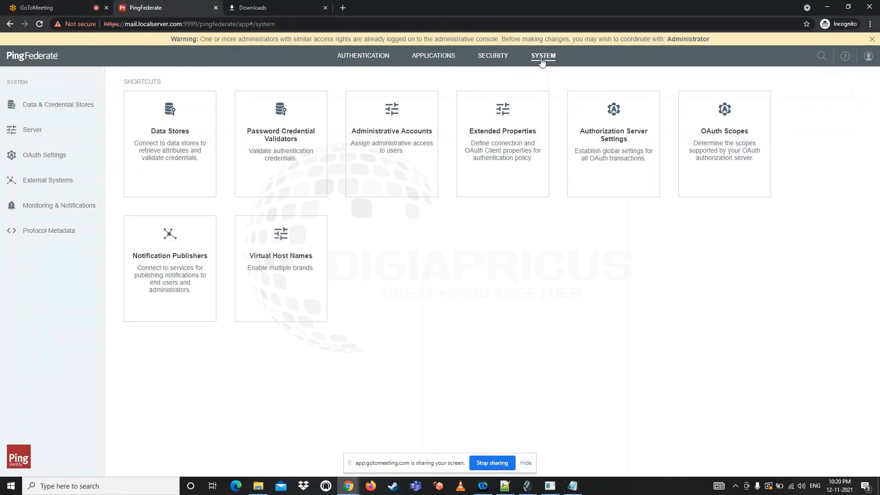
{"action": "left_click", "coordinate": [190, 154]}
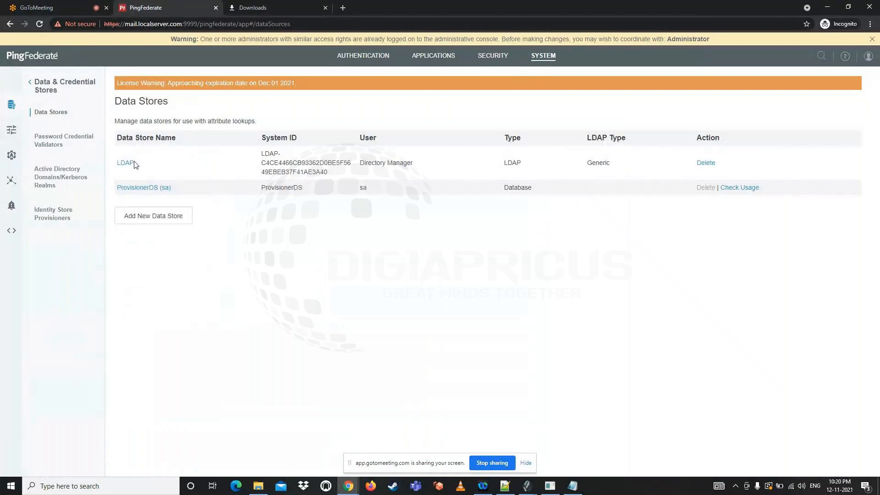
{"action": "left_click", "coordinate": [126, 164]}
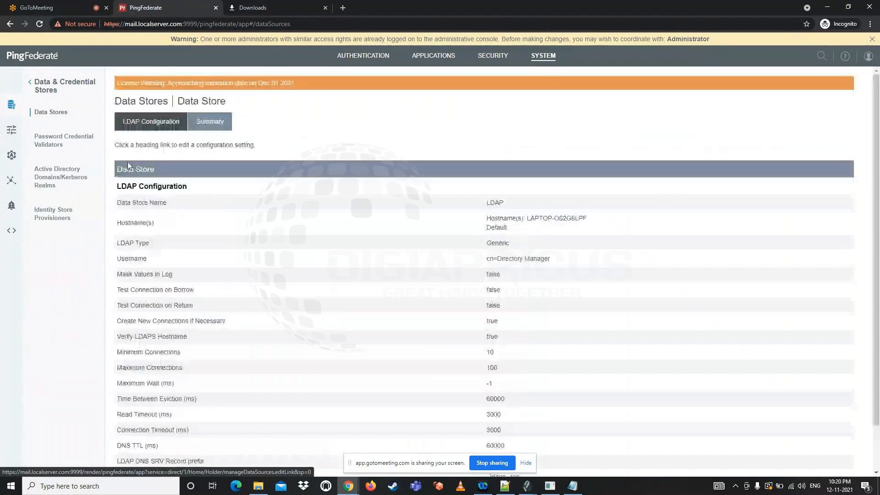
{"action": "left_click", "coordinate": [129, 169]}
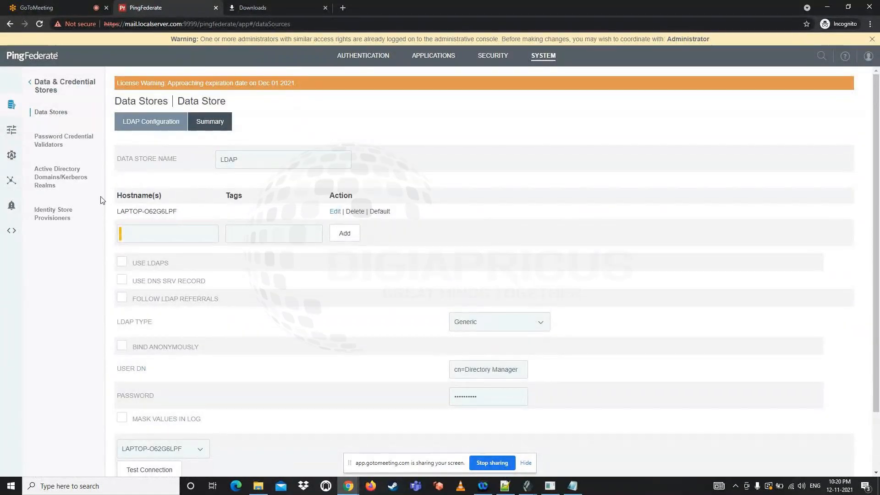
{"action": "left_click", "coordinate": [123, 265]}
Test the LDAP data store's connection to LAPTOP-O62G6LPF and save the data store settings
{"action": "scroll", "coordinate": [199, 273], "scroll_direction": "down", "scroll_amount": 2}
{"action": "left_click", "coordinate": [148, 403]}
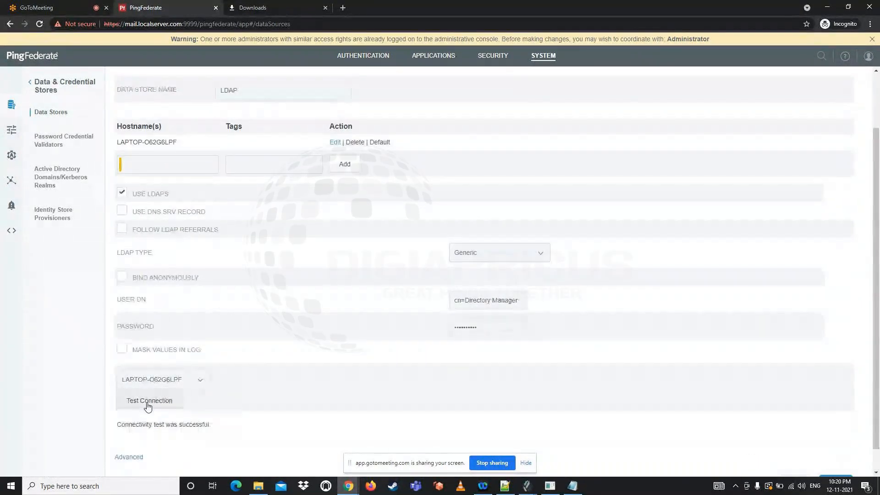
{"action": "triple_click", "coordinate": [135, 424]}
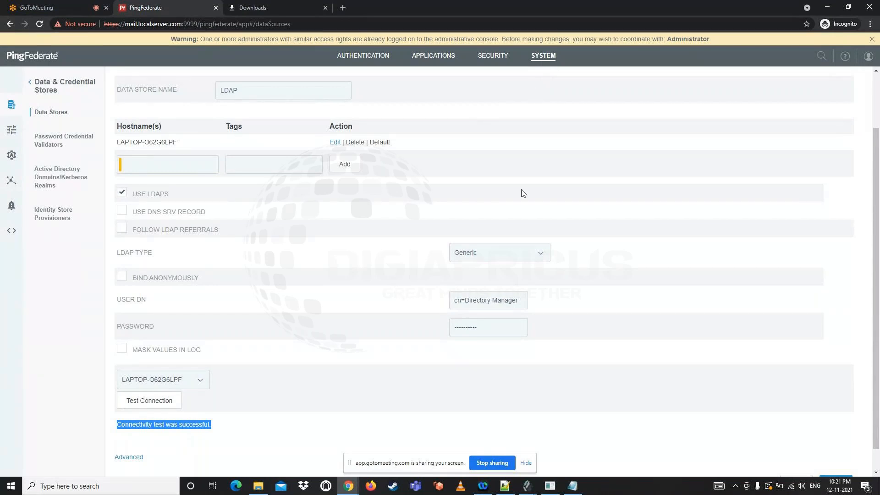
{"action": "scroll", "coordinate": [665, 321], "scroll_direction": "down", "scroll_amount": 1}
{"action": "left_click", "coordinate": [826, 462]}
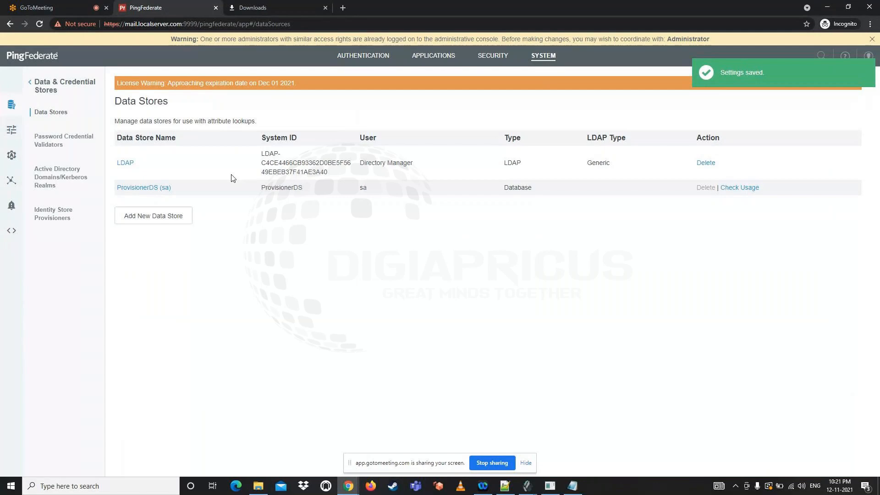
Switch to Notepad++ and highlight "Data store" and "PCV" in the SAML Configuration list to review the order of components
{"action": "left_click", "coordinate": [504, 486]}
{"action": "left_click_drag", "start_coordinate": [61, 430], "coordinate": [137, 427]}
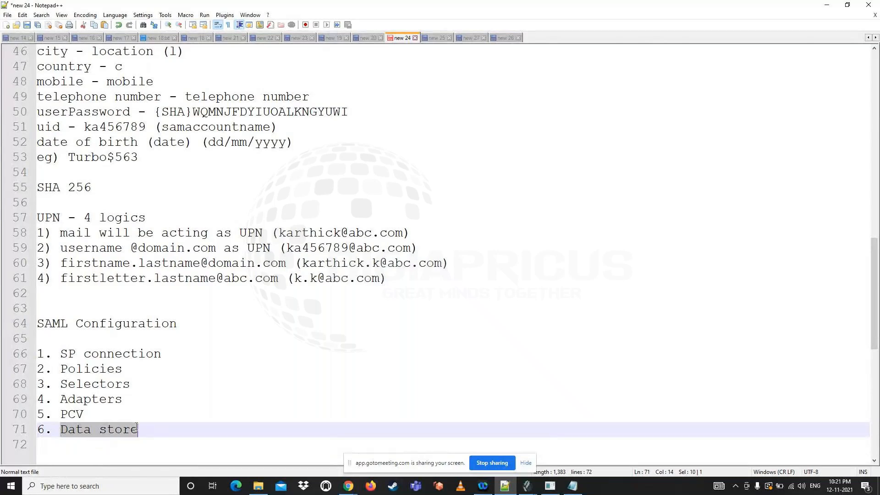
{"action": "double_click", "coordinate": [69, 414]}
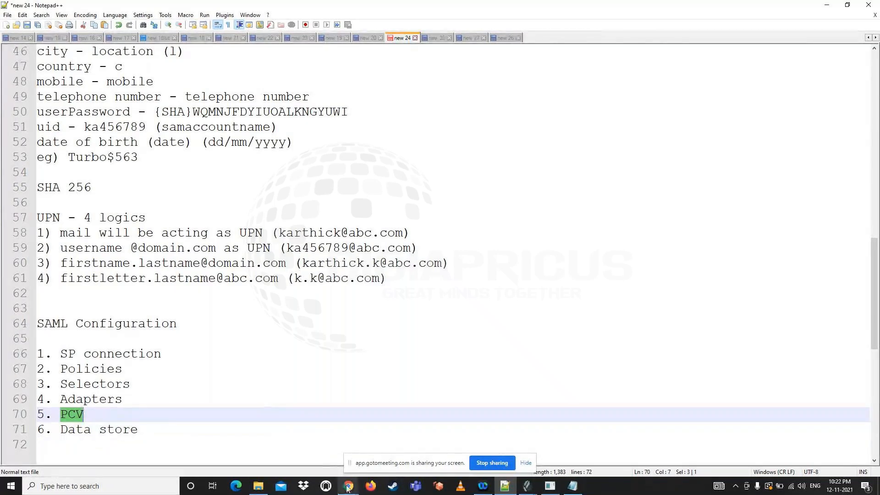
Switch to PingFederate in Chrome and start creating a new Password Credential Validator instance
{"action": "mouse_move", "coordinate": [348, 486]}
{"action": "left_click", "coordinate": [293, 440]}
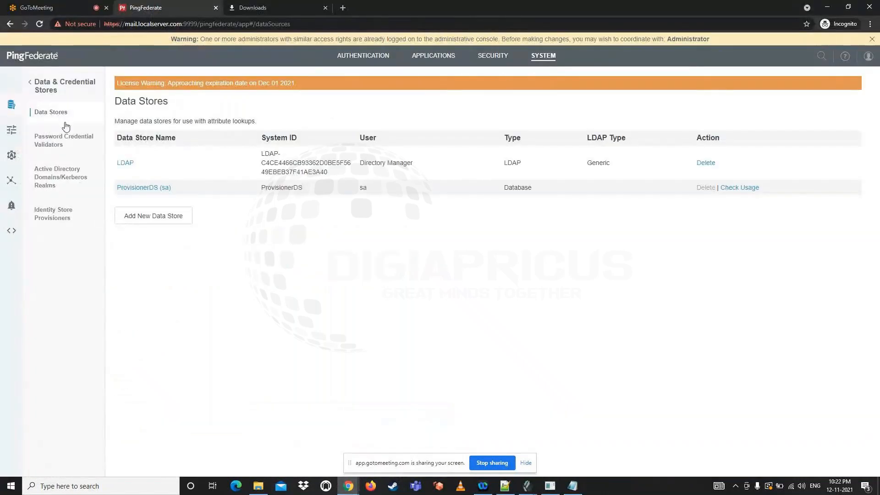
{"action": "left_click", "coordinate": [49, 146]}
{"action": "left_click", "coordinate": [166, 182]}
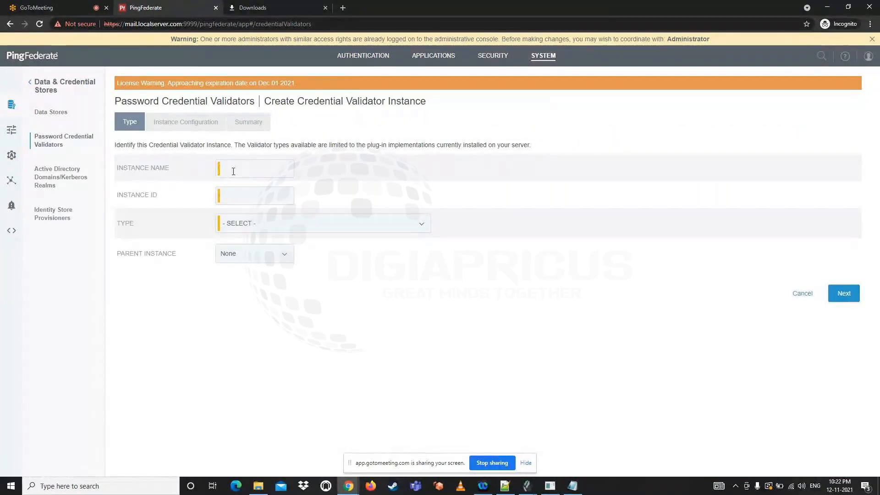
Enter pcv as both the instance name and the instance ID of the new credential validator
{"action": "left_click", "coordinate": [233, 172]}
{"action": "type", "text": "pcv"}
{"action": "key", "text": "Tab"}
{"action": "type", "text": "pc"}
{"action": "double_click", "coordinate": [158, 168]}
{"action": "double_click", "coordinate": [234, 171]}
{"action": "double_click", "coordinate": [233, 196]}
{"action": "left_click", "coordinate": [373, 287]}
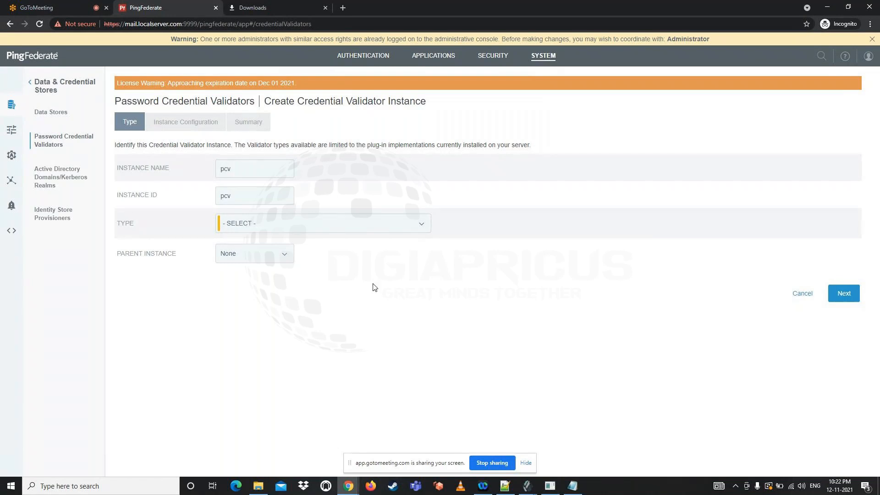
Choose LDAP Username Password Credential Validator as the instance type and select LDAP as its LDAP datastore
{"action": "left_click", "coordinate": [309, 228]}
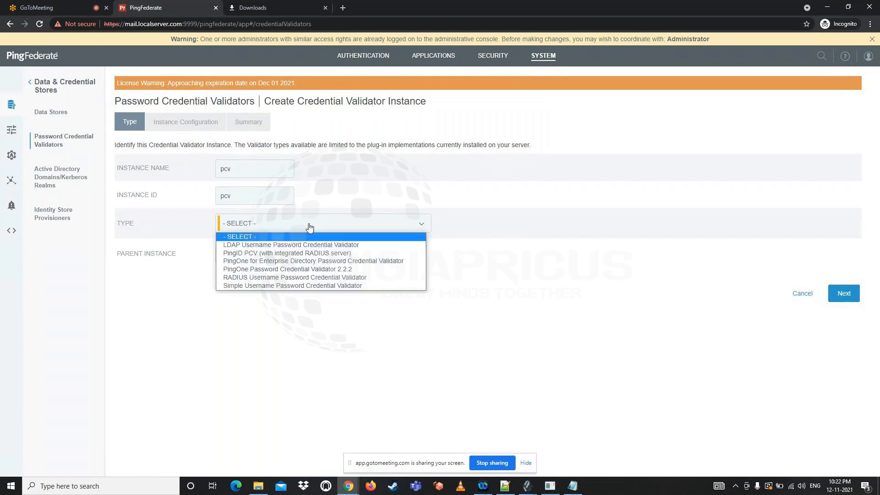
{"action": "left_click", "coordinate": [288, 246]}
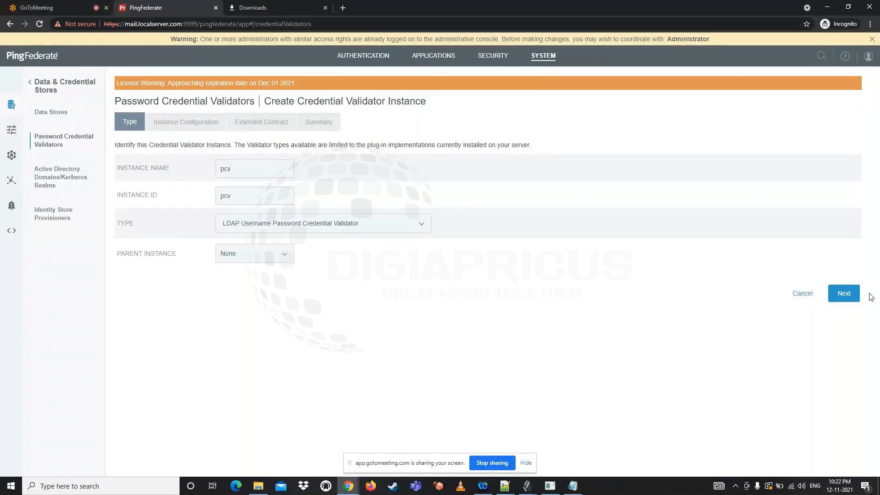
{"action": "left_click", "coordinate": [843, 295]}
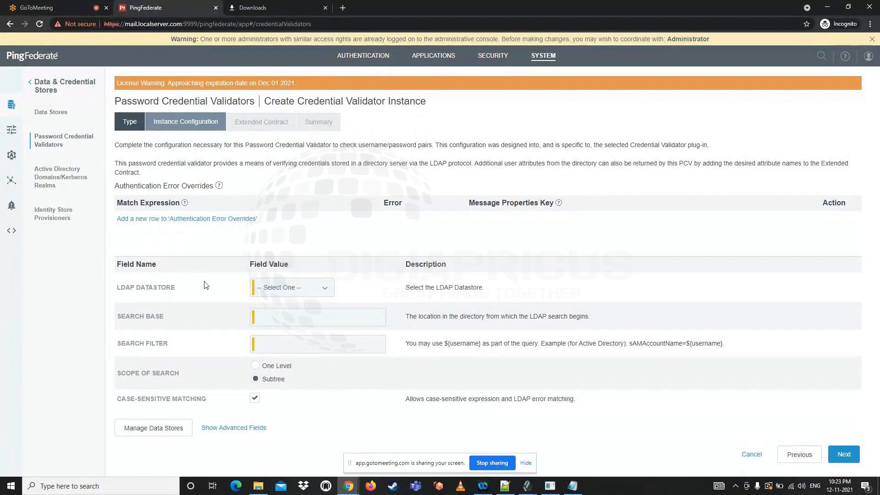
{"action": "left_click", "coordinate": [280, 294]}
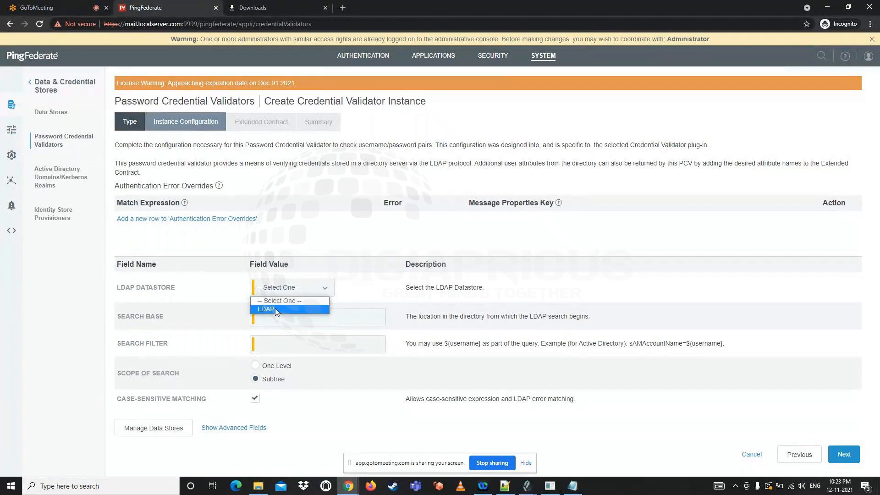
{"action": "left_click", "coordinate": [276, 309]}
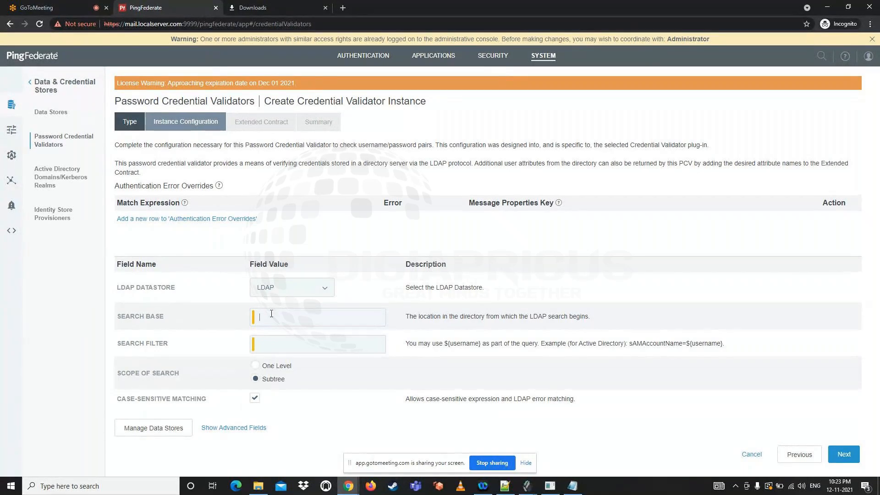
Switch to OpenDJ's Manage Entries window, open the user.0 entry under People and maximize the window to examine the directory tree
{"action": "left_click", "coordinate": [526, 487]}
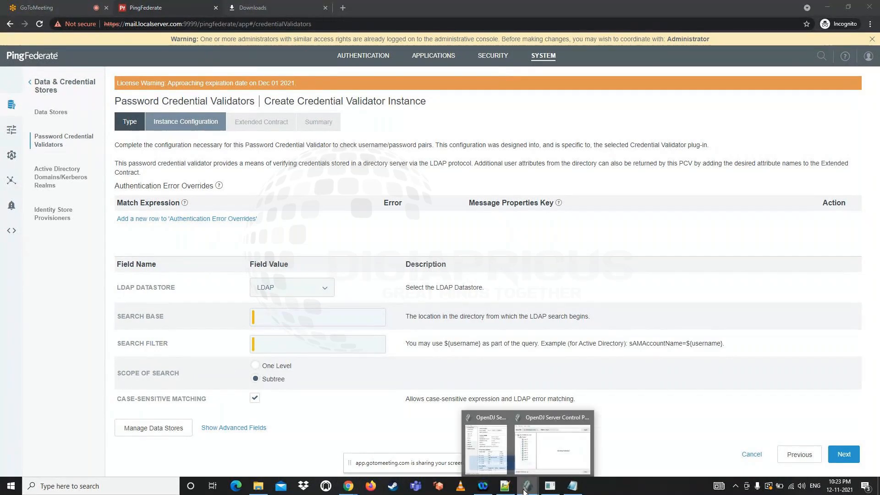
{"action": "left_click", "coordinate": [552, 447]}
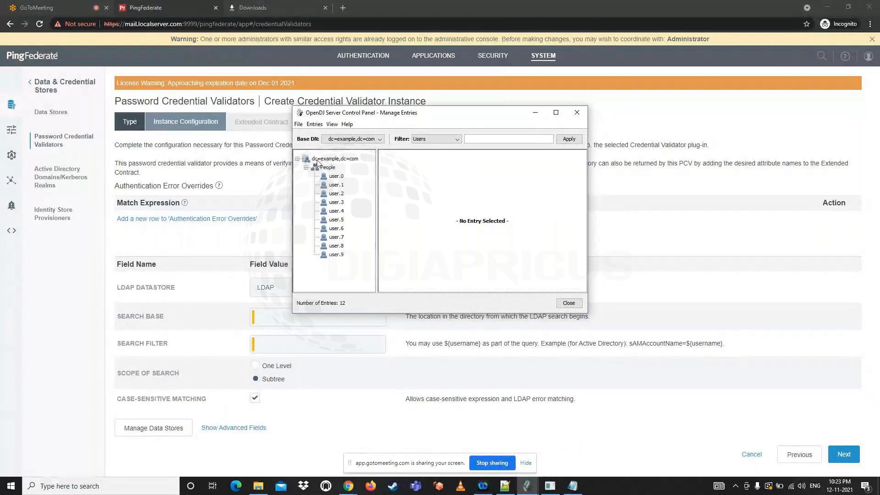
{"action": "left_click", "coordinate": [340, 176]}
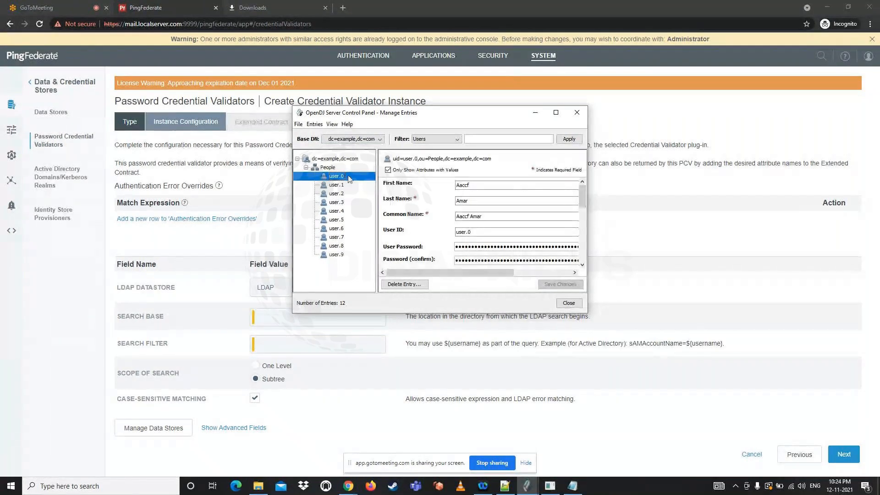
{"action": "left_click", "coordinate": [557, 113]}
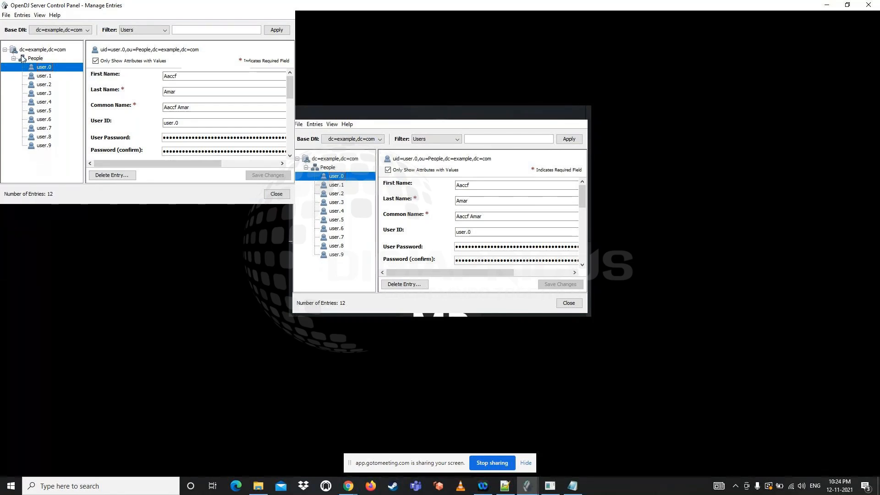
Return to PingFederate, set the Search Base to dc=example,dc=com and highlight that field's description
{"action": "left_click", "coordinate": [293, 390]}
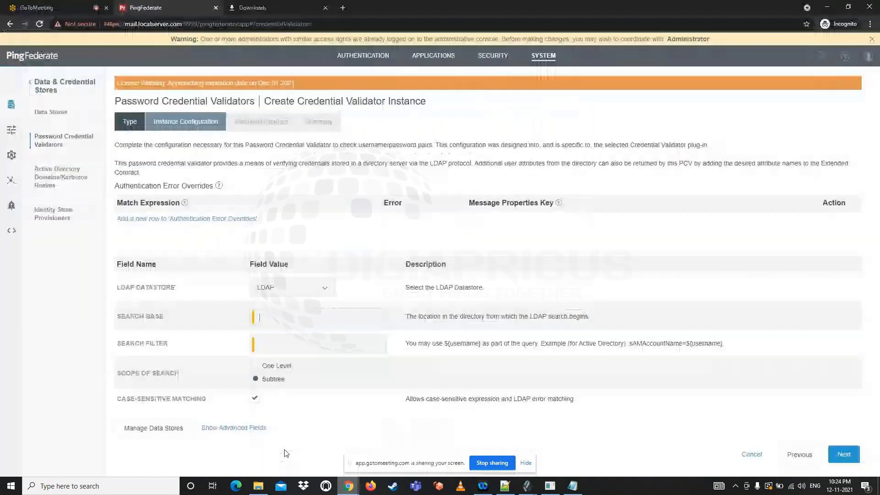
{"action": "left_click", "coordinate": [275, 319]}
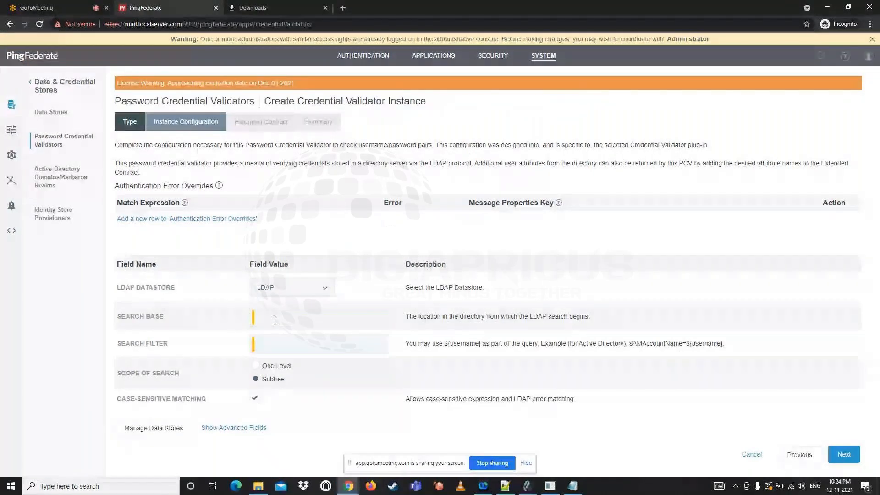
{"action": "type", "text": "d"}
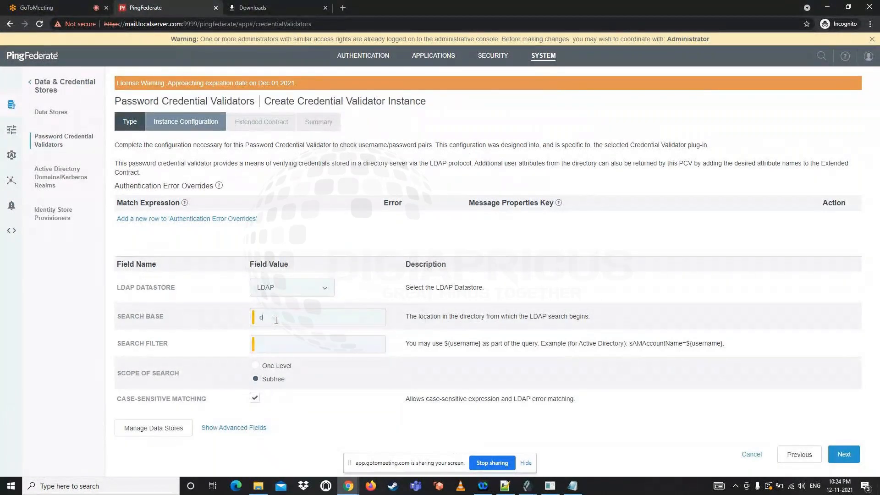
{"action": "type", "text": "c=example,dc=com"}
{"action": "left_click_drag", "start_coordinate": [406, 316], "coordinate": [591, 316]}
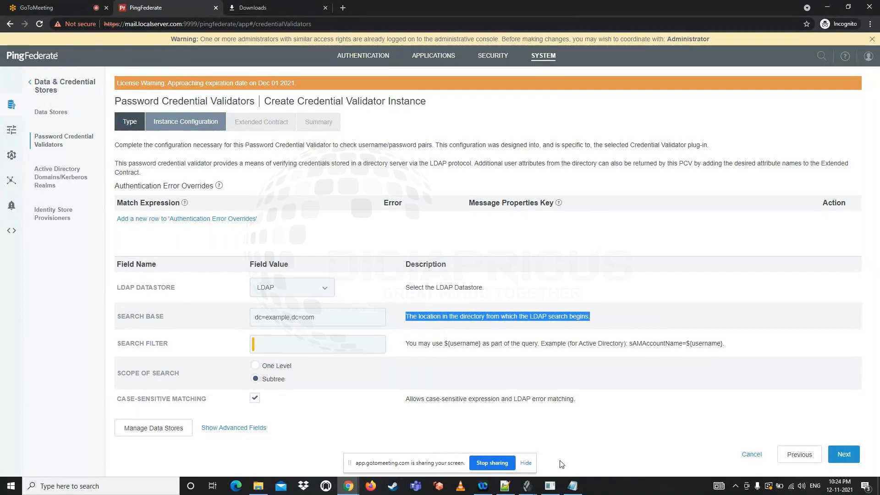
Switch to OpenDJ's Manage Entries, examine the dc=example,dc=com base entry and restore the window to its smaller size
{"action": "mouse_move", "coordinate": [527, 486]}
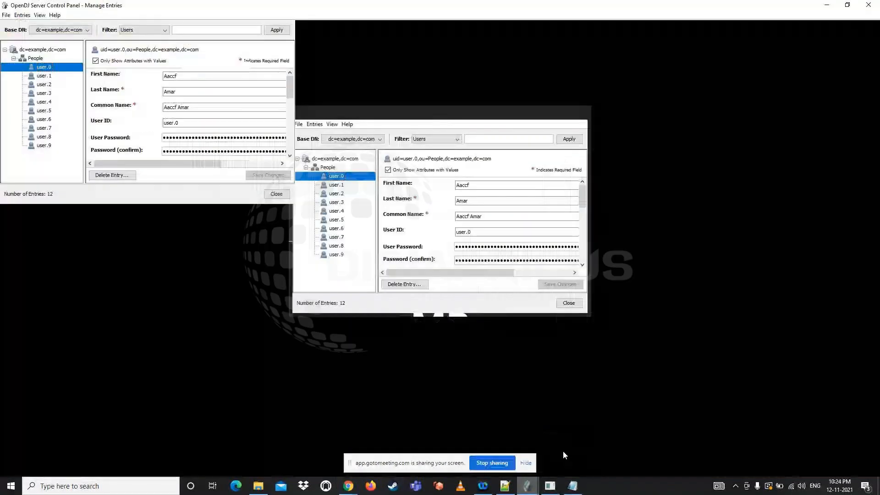
{"action": "left_click", "coordinate": [563, 451]}
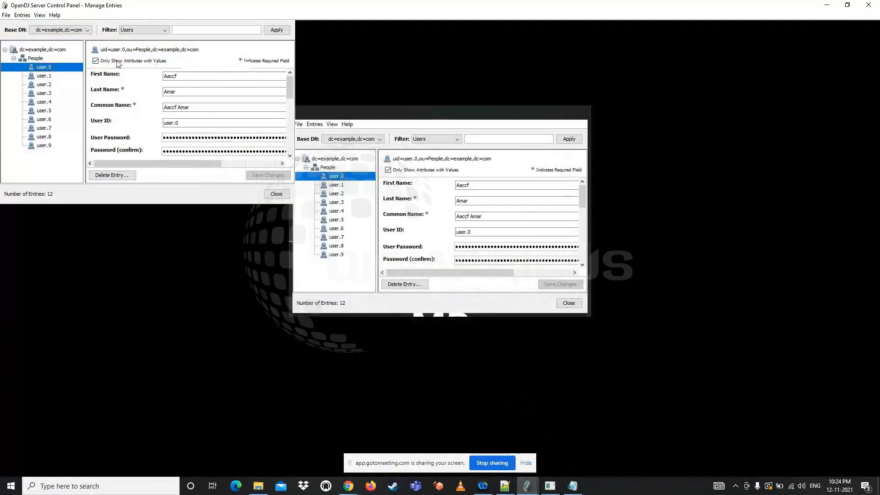
{"action": "left_click", "coordinate": [73, 69]}
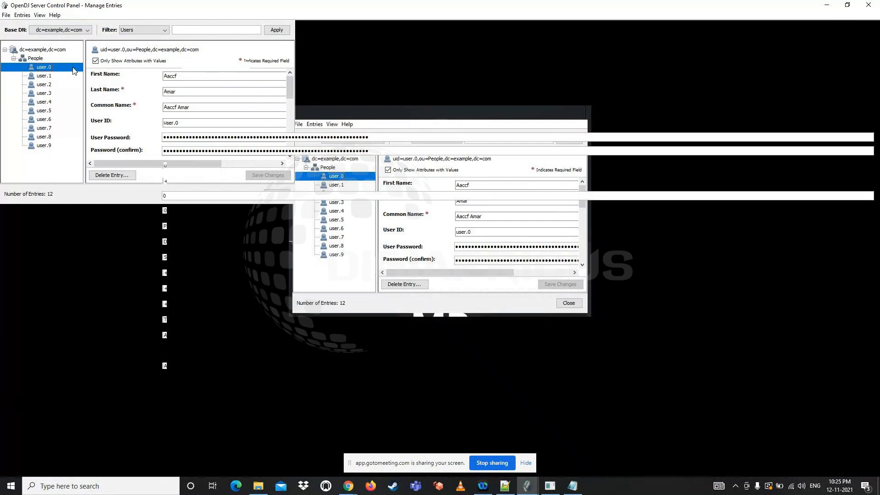
{"action": "left_click", "coordinate": [54, 51]}
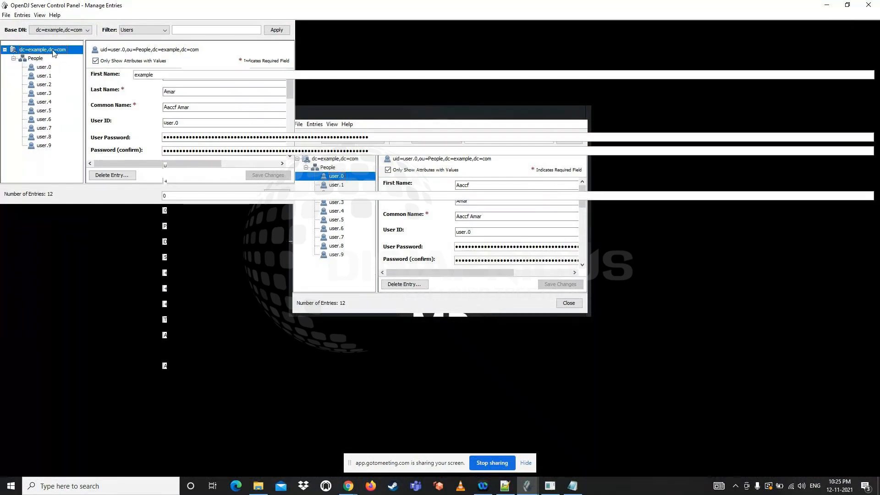
{"action": "left_click", "coordinate": [851, 6]}
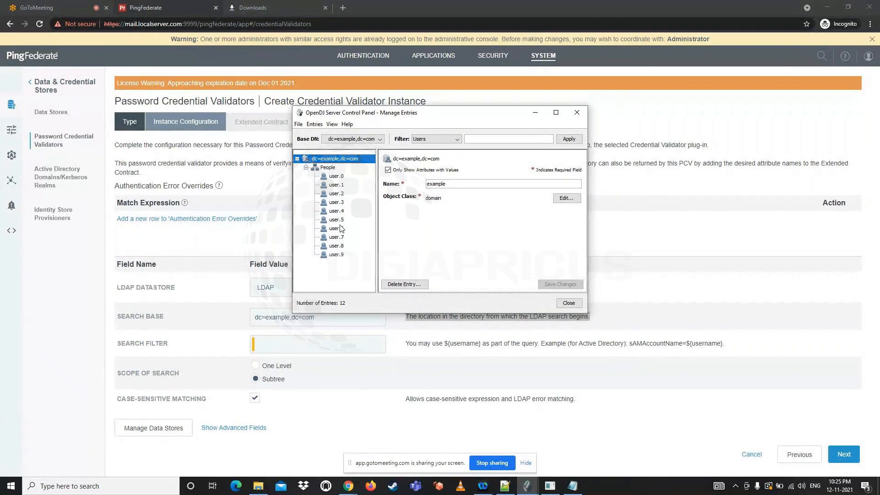
Review the ${username} placeholder in PingFederate's Search Filter description, then bring up the OpenDJ entries for comparison
{"action": "left_click", "coordinate": [266, 342]}
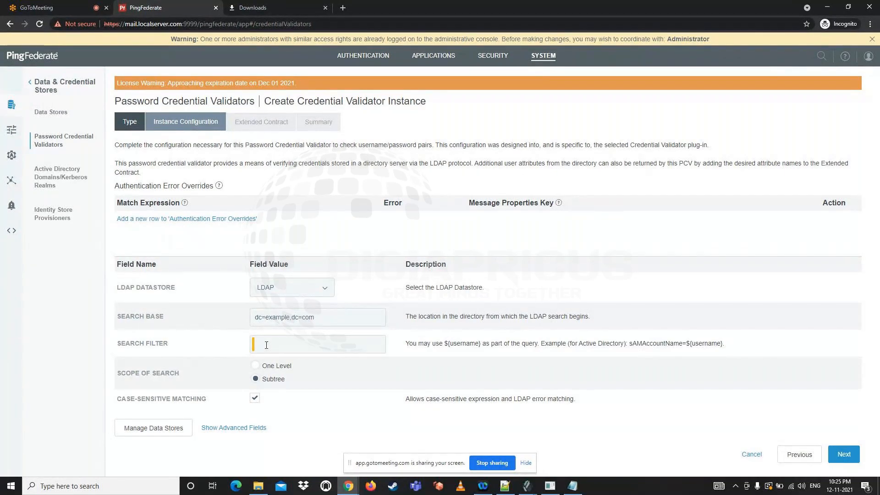
{"action": "left_click_drag", "start_coordinate": [444, 344], "coordinate": [481, 345]}
{"action": "left_click", "coordinate": [447, 344]}
{"action": "left_click_drag", "start_coordinate": [445, 344], "coordinate": [482, 343]}
{"action": "left_click", "coordinate": [260, 347]}
{"action": "left_click", "coordinate": [528, 489]}
{"action": "left_click", "coordinate": [553, 447]}
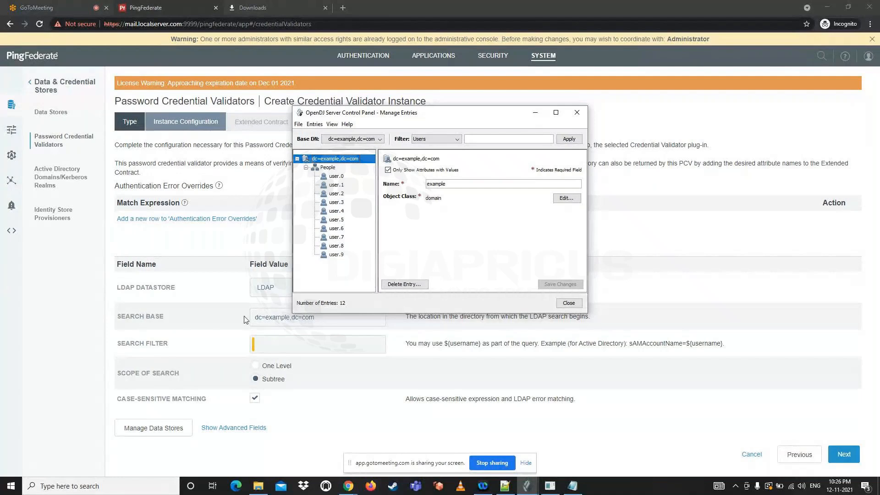
Return to PingFederate and set the Search Filter to uid=${username}
{"action": "left_click", "coordinate": [273, 346]}
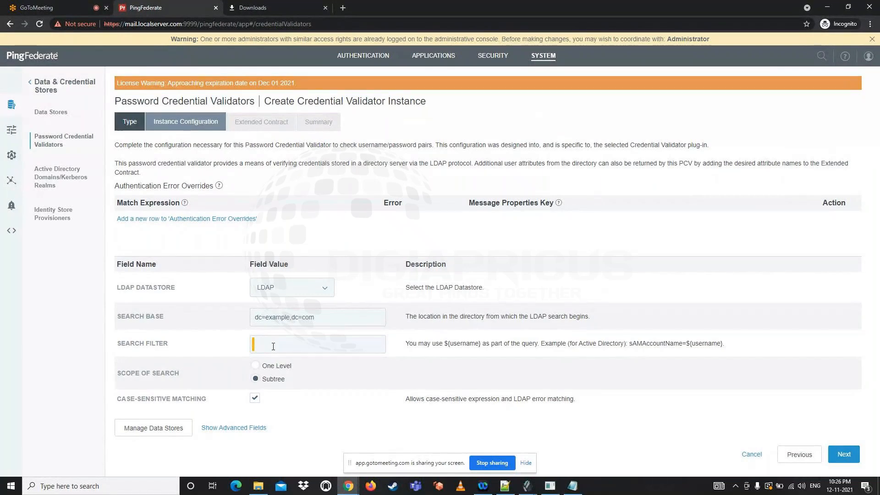
{"action": "type", "text": "uid=${"}
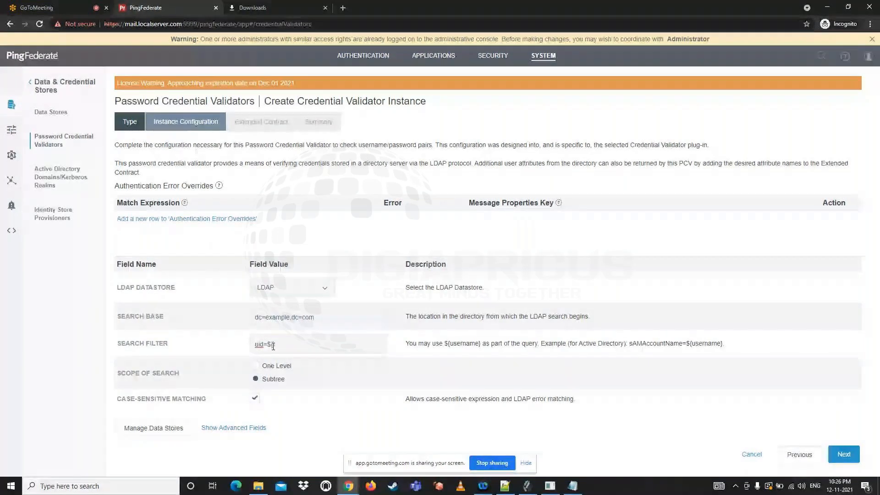
{"action": "type", "text": "}"}
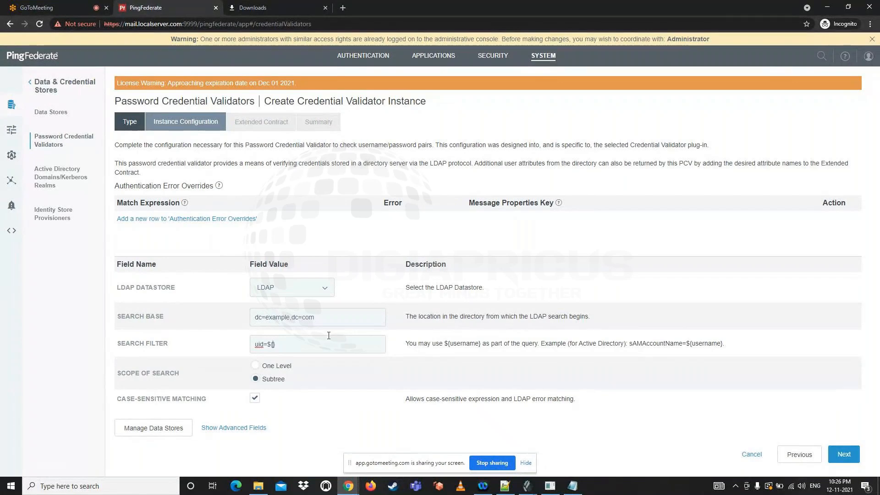
{"action": "type", "text": "username"}
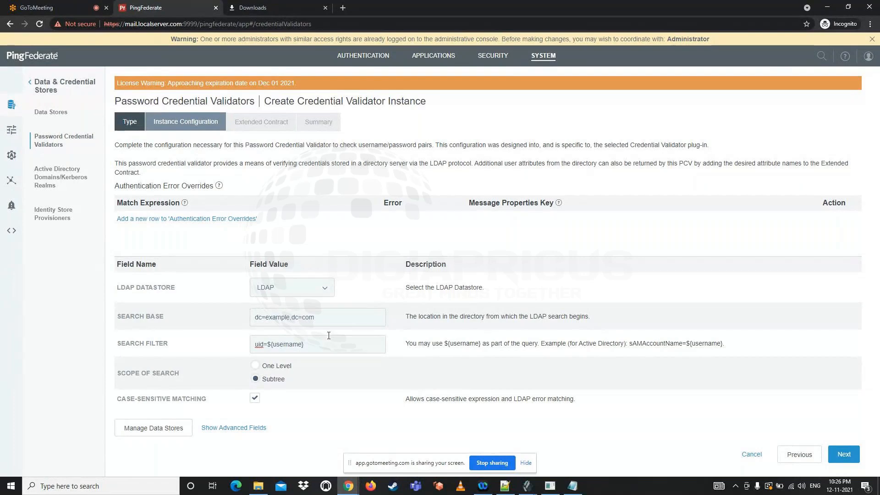
Compare the sAMAccountName=${username} example in the description with the entered search filter by highlighting both
{"action": "left_click_drag", "start_coordinate": [629, 346], "coordinate": [723, 345]}
{"action": "double_click", "coordinate": [610, 344]}
{"action": "left_click_drag", "start_coordinate": [629, 344], "coordinate": [724, 345]}
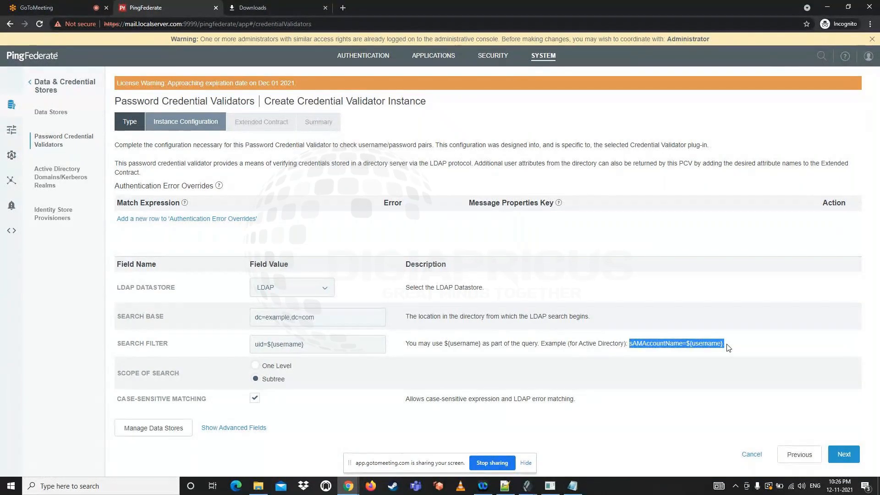
{"action": "left_click_drag", "start_coordinate": [304, 345], "coordinate": [251, 344]}
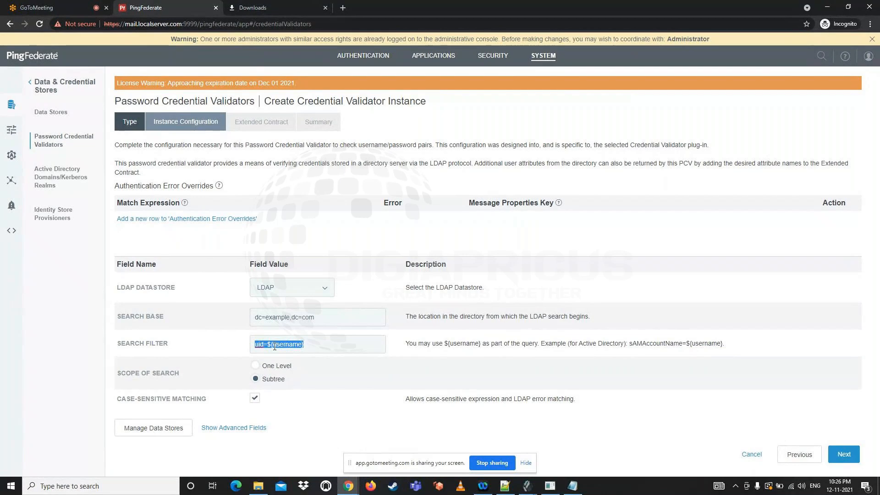
{"action": "left_click", "coordinate": [256, 338]}
Open the user.6 entry in OpenDJ and compare its User ID with the ${username} part of PingFederate's search filter
{"action": "left_click", "coordinate": [527, 486]}
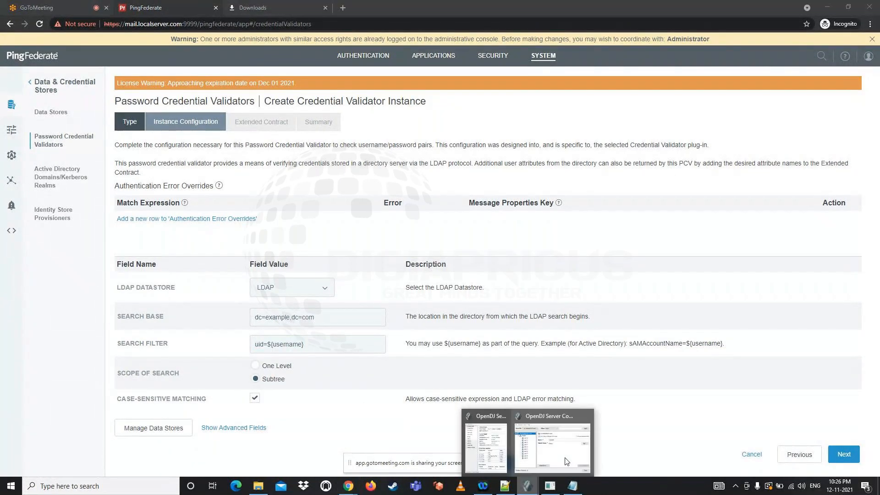
{"action": "left_click", "coordinate": [570, 459]}
{"action": "left_click", "coordinate": [336, 229]}
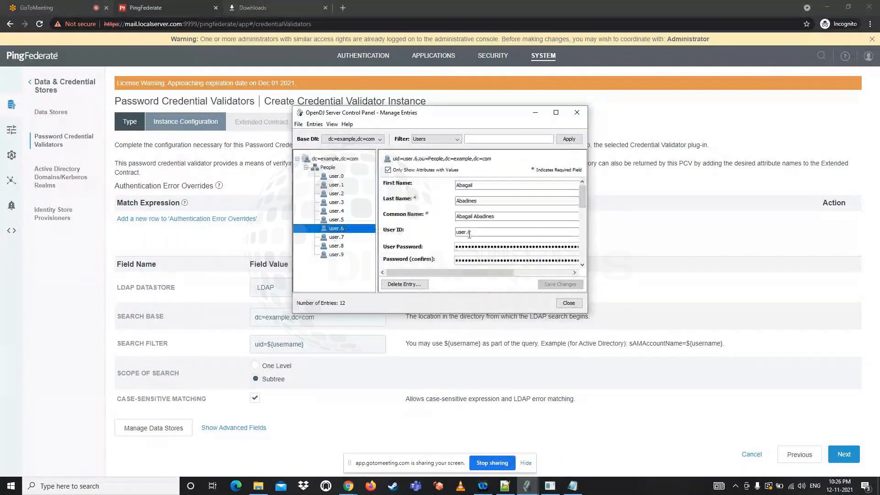
{"action": "double_click", "coordinate": [476, 233]}
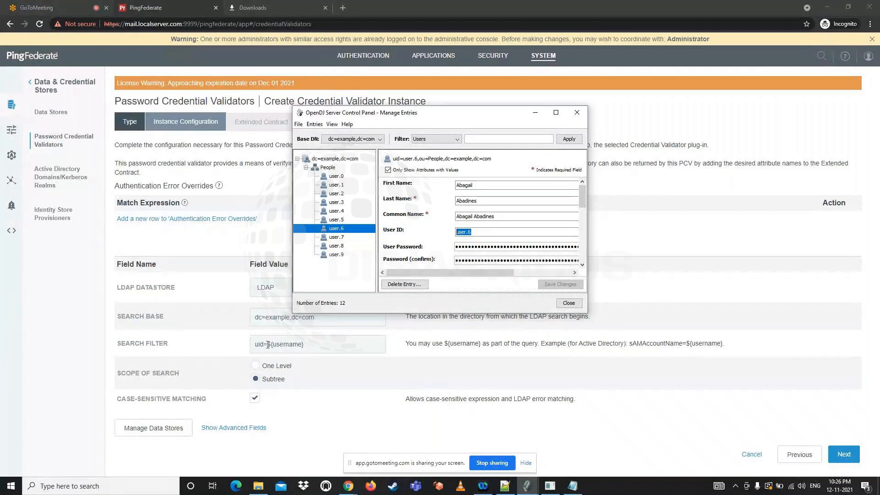
{"action": "left_click_drag", "start_coordinate": [267, 344], "coordinate": [305, 344]}
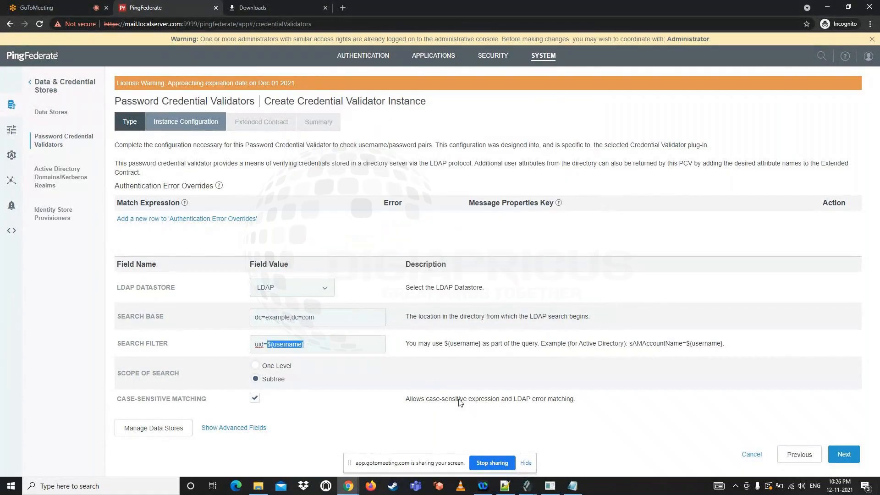
Switch back to OpenDJ and examine the User Password and Password (confirm) fields of the user.6 entry
{"action": "mouse_move", "coordinate": [528, 485]}
{"action": "left_click", "coordinate": [554, 461]}
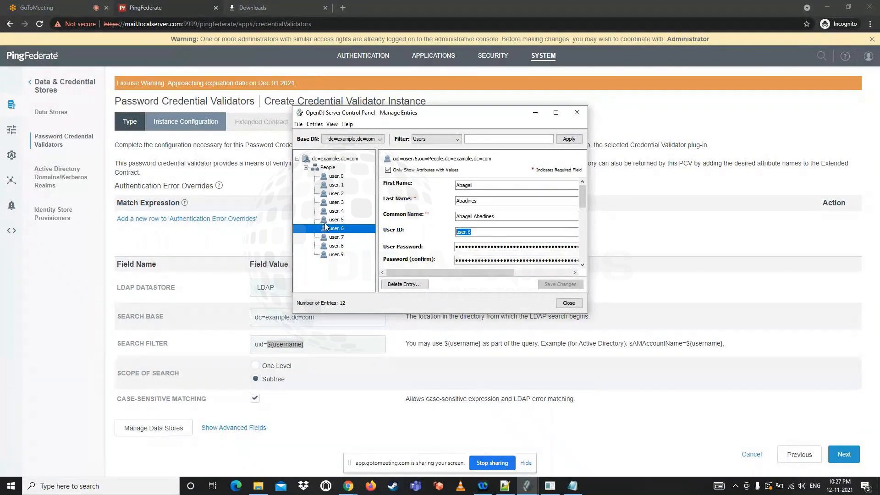
{"action": "left_click", "coordinate": [476, 247]}
{"action": "left_click", "coordinate": [477, 260]}
{"action": "left_click", "coordinate": [476, 247]}
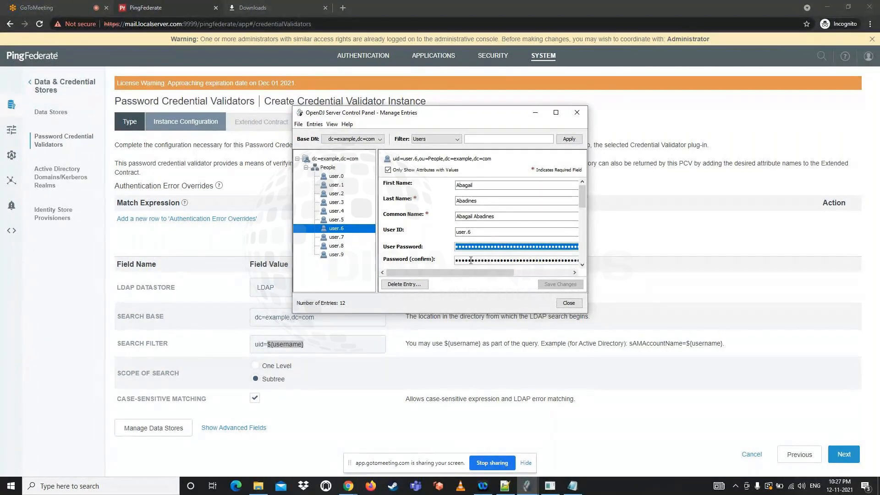
{"action": "left_click", "coordinate": [471, 260]}
{"action": "left_click", "coordinate": [471, 247]}
Return to PingFederate, reveal and review the validator's advanced fields, and proceed to the Extended Contract
{"action": "left_click", "coordinate": [397, 374]}
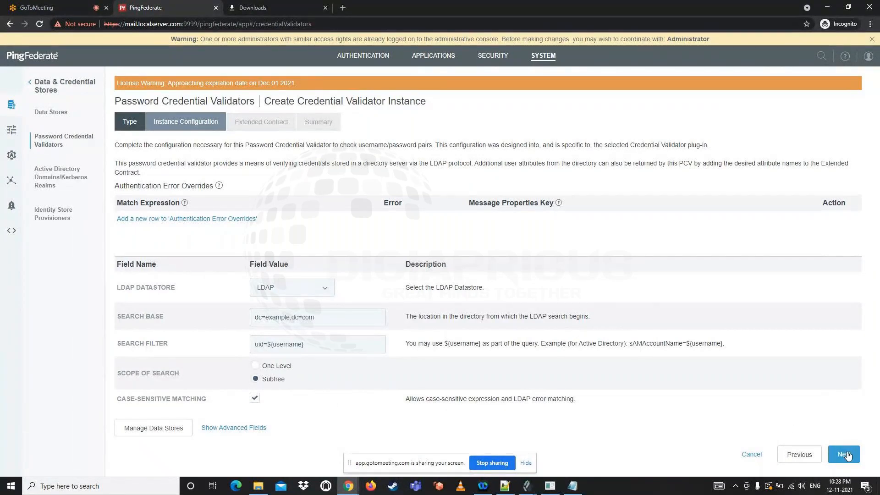
{"action": "left_click", "coordinate": [243, 428]}
{"action": "scroll", "coordinate": [378, 364], "scroll_direction": "down", "scroll_amount": 1}
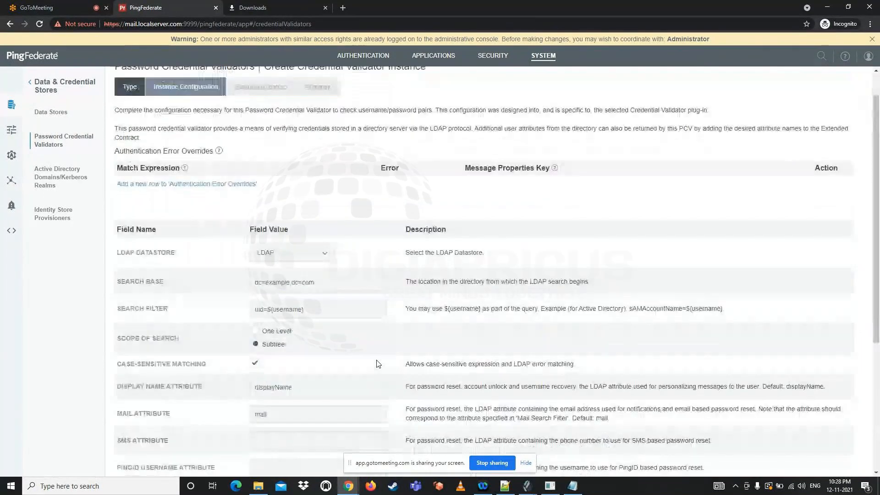
{"action": "scroll", "coordinate": [379, 364], "scroll_direction": "down", "scroll_amount": 2}
{"action": "left_click_drag", "start_coordinate": [406, 338], "coordinate": [503, 343]}
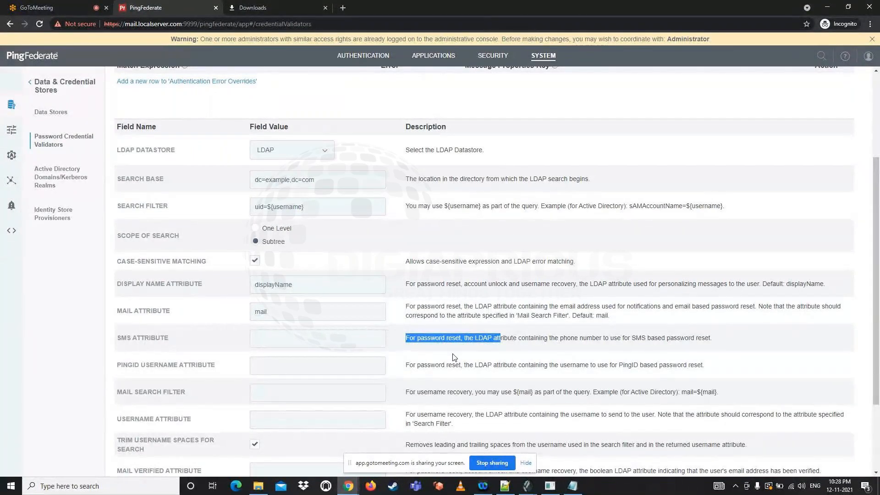
{"action": "left_click", "coordinate": [409, 321]}
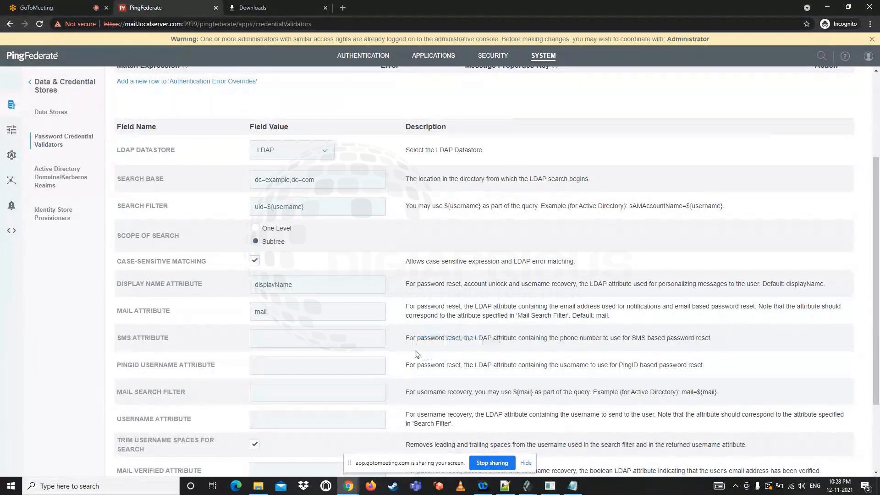
{"action": "scroll", "coordinate": [407, 302], "scroll_direction": "down", "scroll_amount": 2}
{"action": "left_click_drag", "start_coordinate": [406, 247], "coordinate": [440, 342]}
{"action": "left_click", "coordinate": [530, 353]}
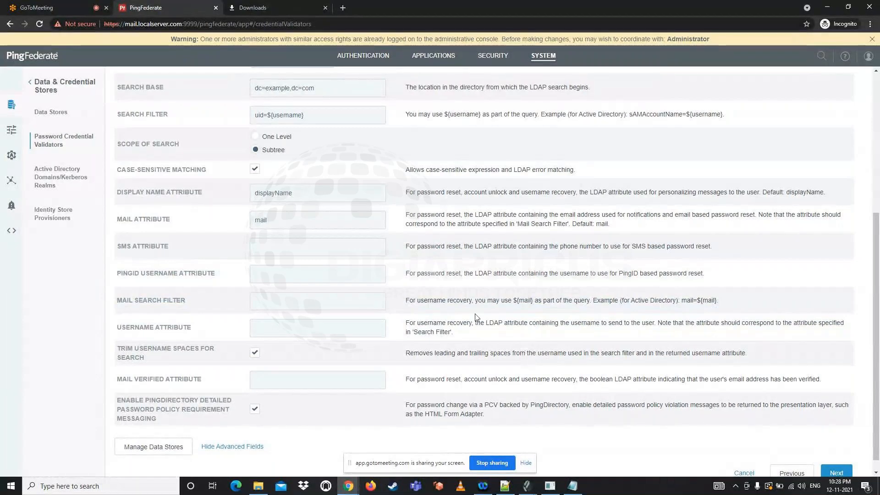
{"action": "scroll", "coordinate": [477, 317], "scroll_direction": "down", "scroll_amount": 1}
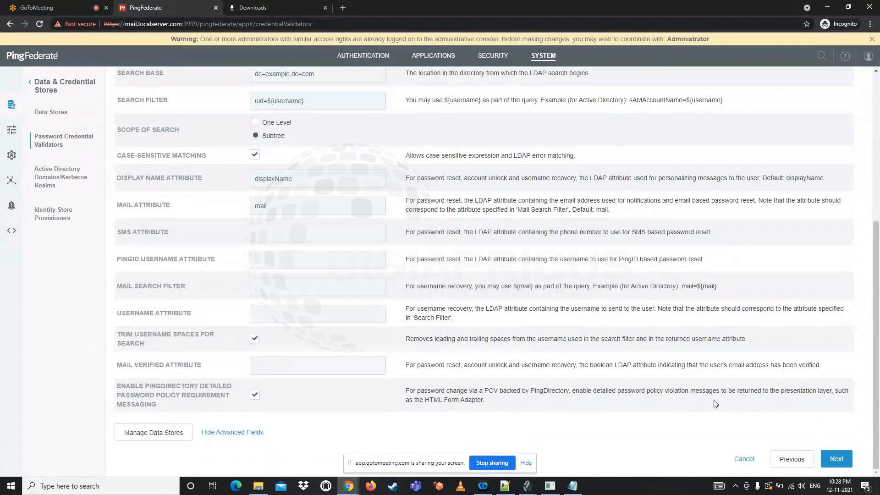
{"action": "left_click", "coordinate": [837, 459]}
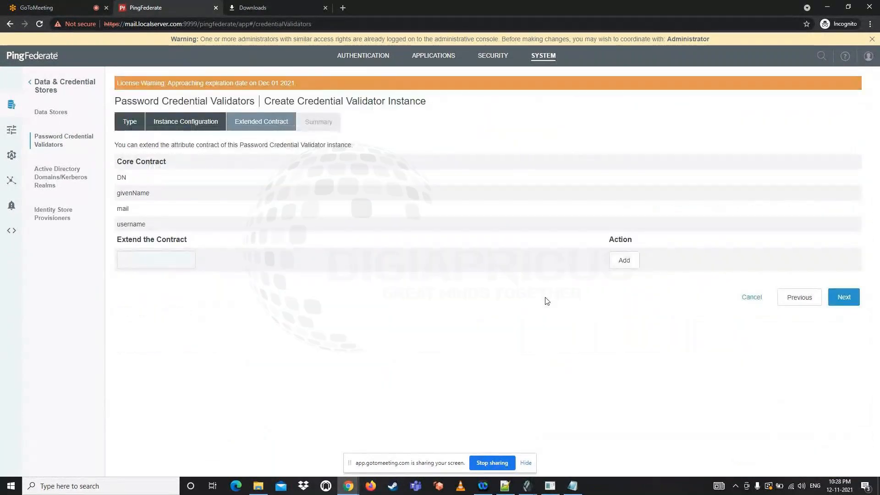
Examine the core contract attributes DN, givenName, mail and username by highlighting them
{"action": "left_click_drag", "start_coordinate": [122, 177], "coordinate": [149, 227]}
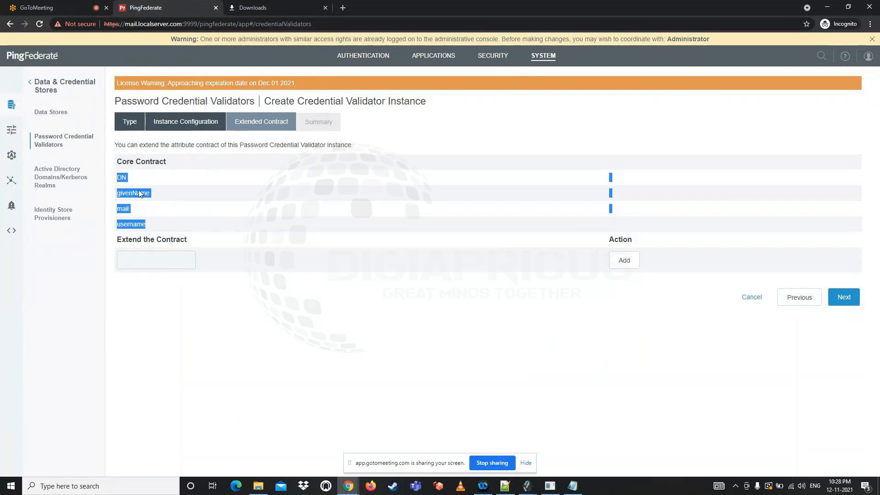
{"action": "left_click", "coordinate": [127, 195]}
{"action": "double_click", "coordinate": [127, 194]}
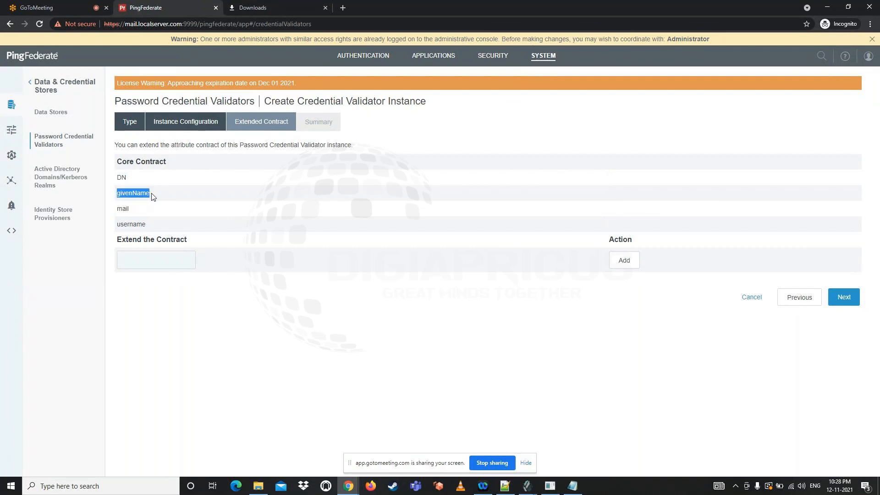
{"action": "left_click_drag", "start_coordinate": [114, 178], "coordinate": [134, 179]}
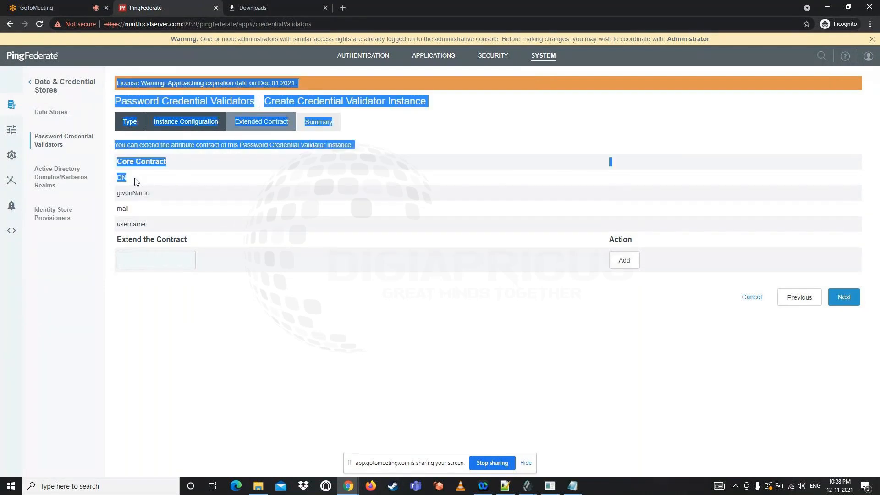
Compare the DN attribute with the user.6 entry's distinguished name in OpenDJ and return to PingFederate
{"action": "left_click", "coordinate": [528, 486]}
{"action": "left_click", "coordinate": [560, 453]}
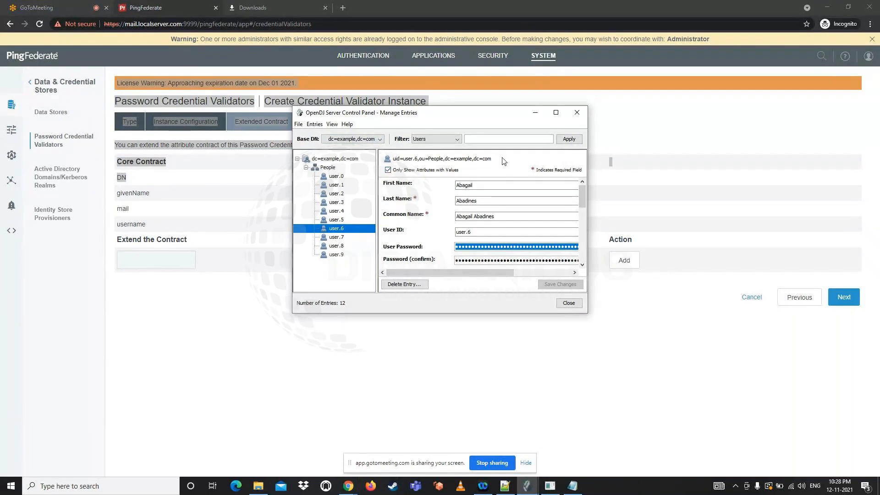
{"action": "left_click", "coordinate": [154, 213]}
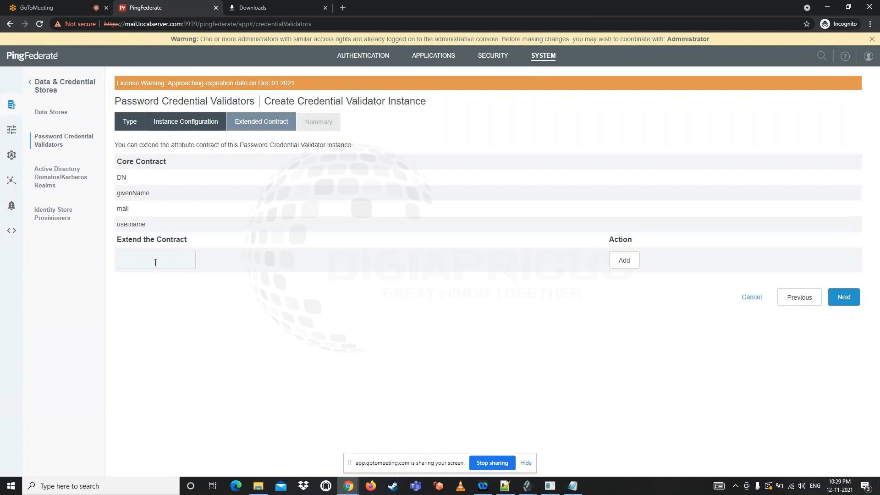
Leave the contract without extra attributes and save the pcv credential validator from its summary
{"action": "left_click", "coordinate": [844, 298]}
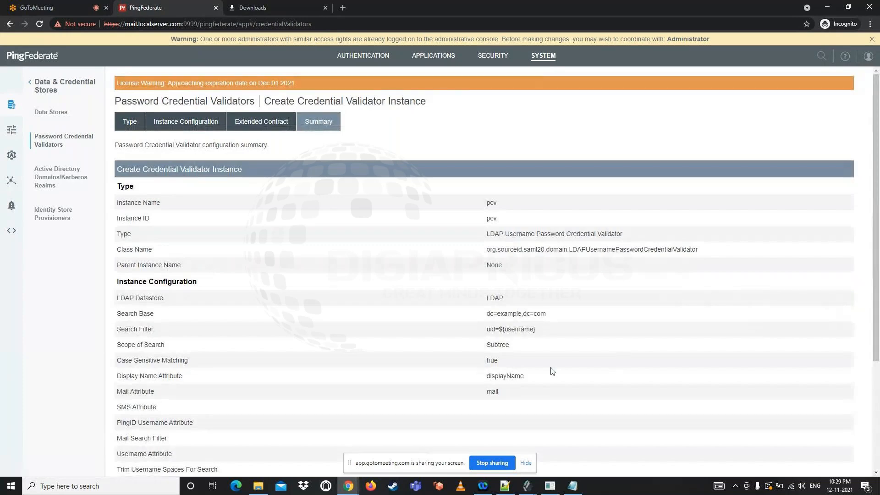
{"action": "scroll", "coordinate": [553, 370], "scroll_direction": "down", "scroll_amount": 4}
{"action": "left_click", "coordinate": [828, 458]}
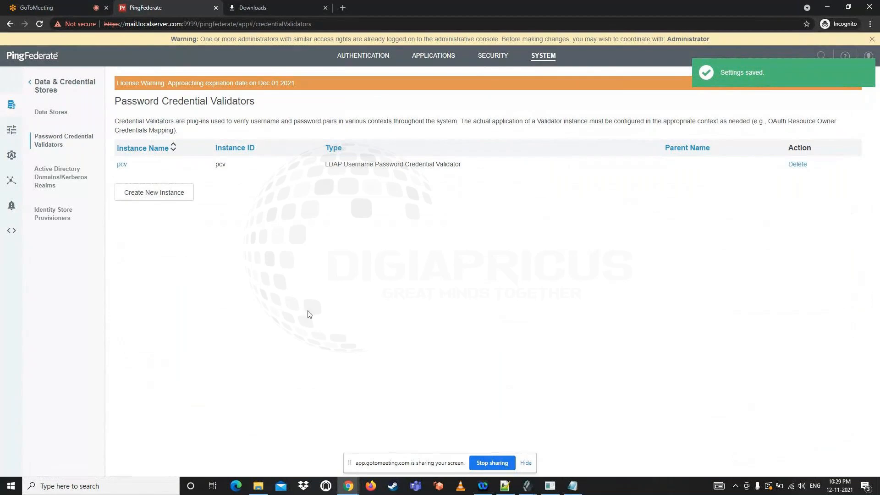
Switch to the Notepad++ notes and highlight Adapters in the SAML Configuration list
{"action": "left_click", "coordinate": [506, 487]}
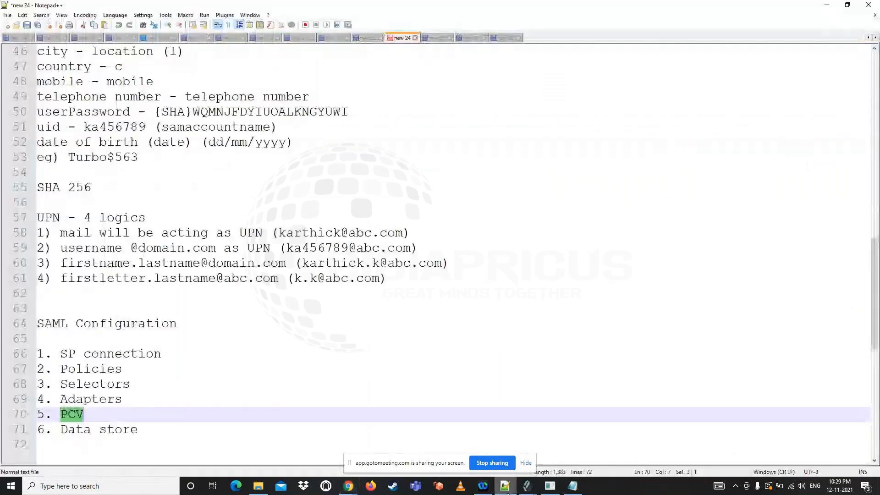
{"action": "left_click_drag", "start_coordinate": [147, 428], "coordinate": [129, 400]}
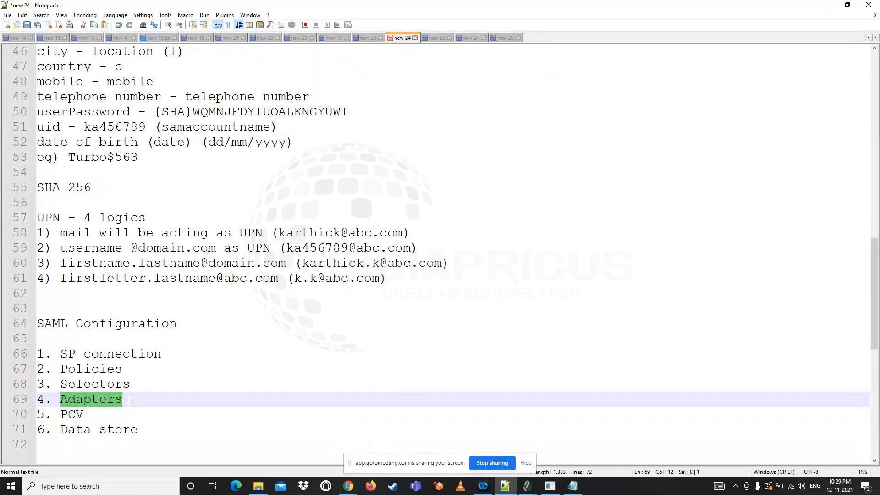
Return to PingFederate and start a new IdP adapter instance of type HTML Form IdP Adapter
{"action": "mouse_move", "coordinate": [349, 485]}
{"action": "left_click", "coordinate": [275, 452]}
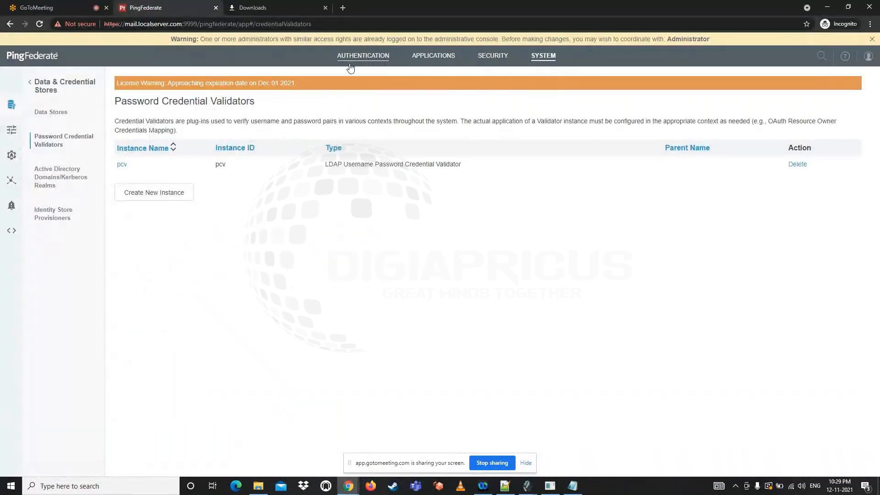
{"action": "left_click", "coordinate": [361, 56]}
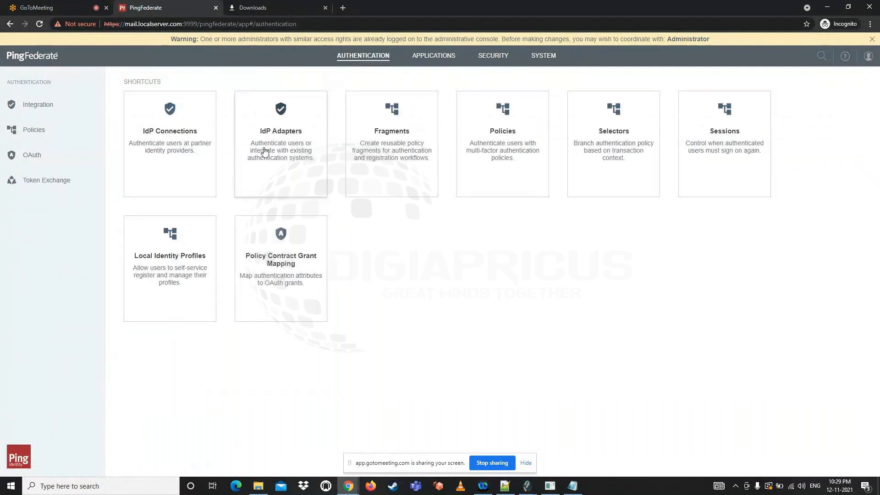
{"action": "left_click", "coordinate": [265, 151]}
{"action": "left_click", "coordinate": [157, 172]}
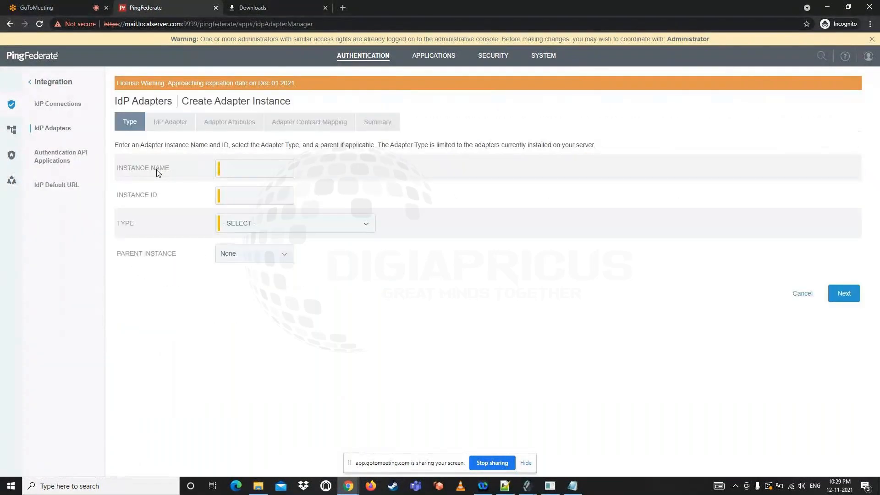
{"action": "left_click", "coordinate": [256, 228]}
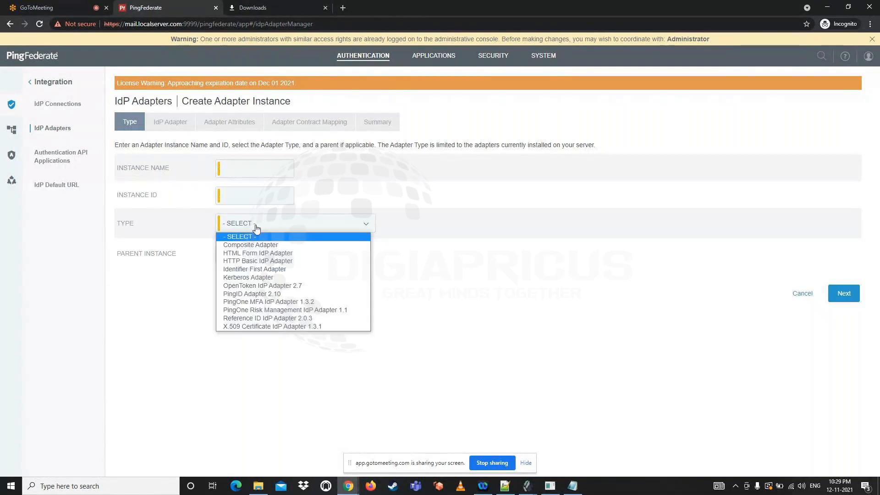
{"action": "left_click", "coordinate": [256, 252]}
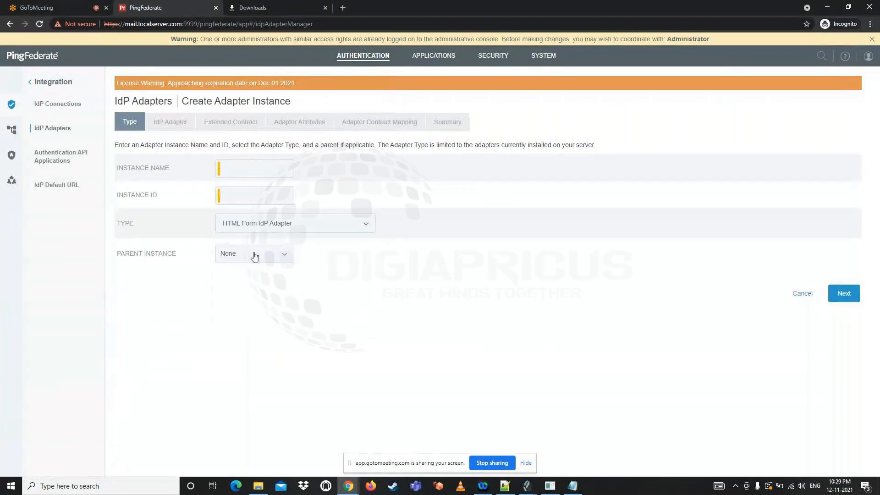
Set both the adapter's Instance Name and Instance ID to html and proceed to the IdP Adapter configuration
{"action": "left_click", "coordinate": [234, 171]}
{"action": "type", "text": "htm"}
{"action": "type", "text": "htm"}
{"action": "type", "text": "l"}
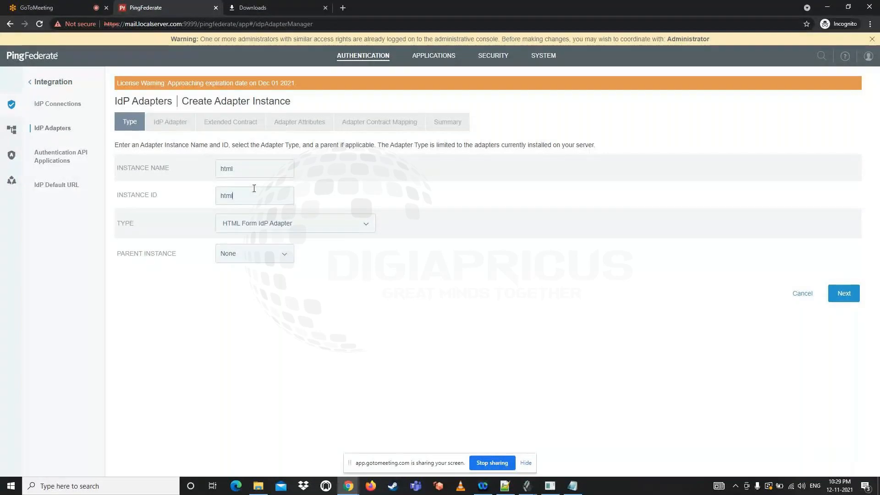
{"action": "left_click", "coordinate": [842, 295]}
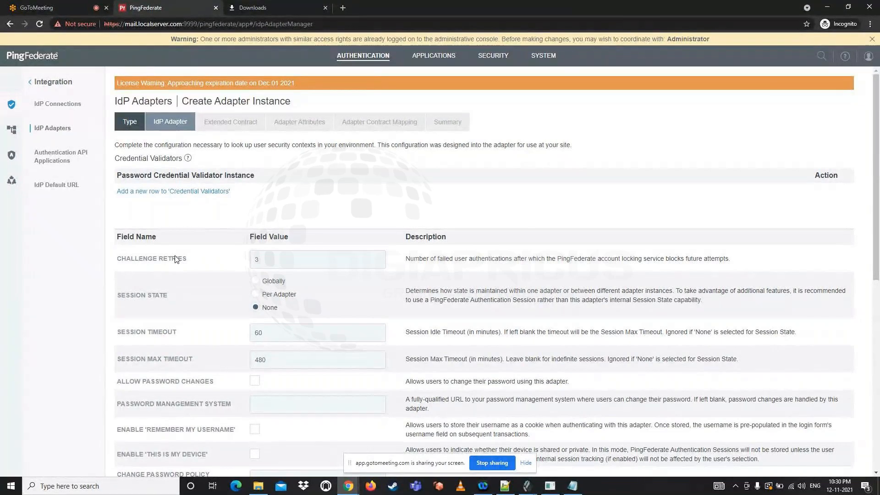
Add the pcv instance as a credential validator row for the adapter and apply the row
{"action": "left_click", "coordinate": [162, 191]}
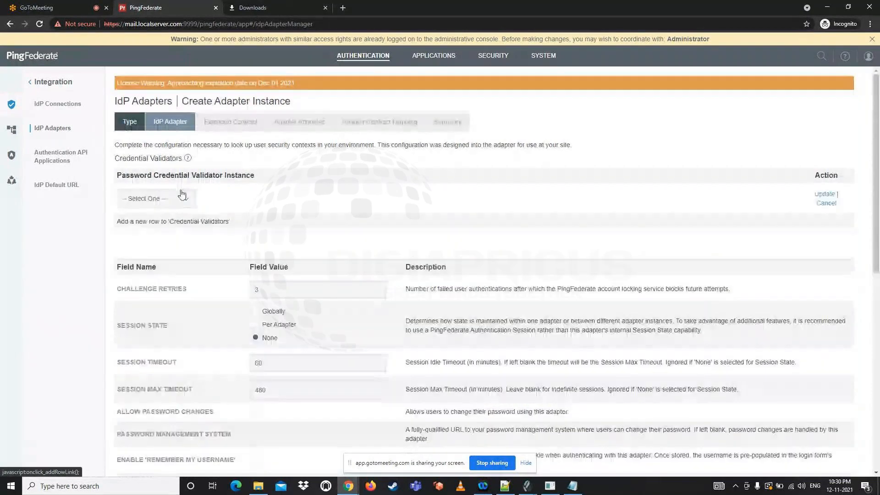
{"action": "left_click", "coordinate": [158, 199]}
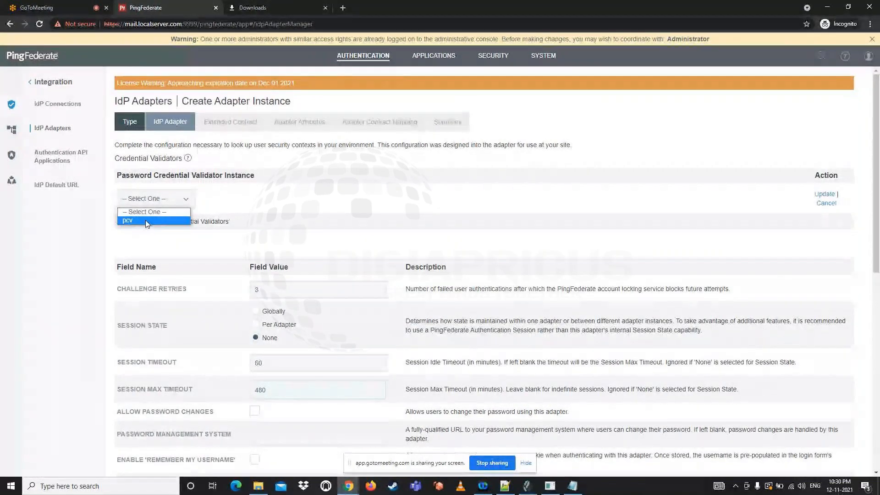
{"action": "left_click", "coordinate": [147, 224]}
{"action": "left_click", "coordinate": [136, 199]}
{"action": "left_click", "coordinate": [136, 219]}
{"action": "left_click", "coordinate": [824, 195]}
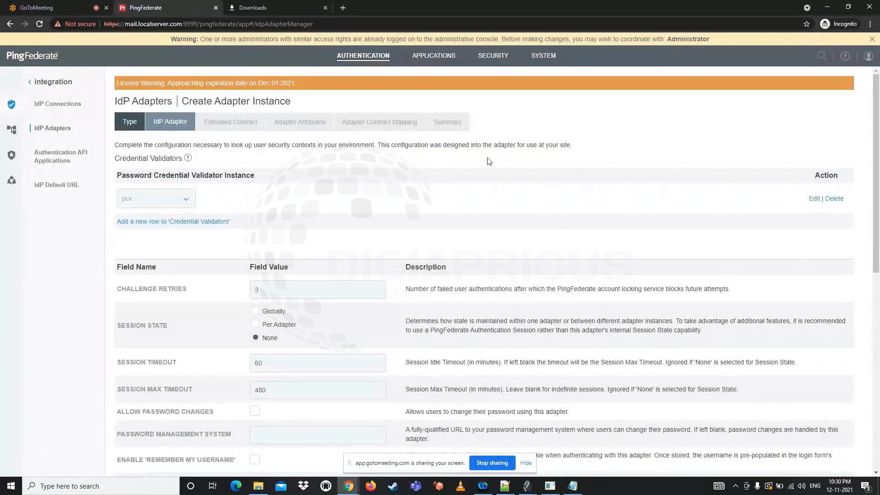
Review the adapter's challenge retries, session state and timeouts, password change and reset, account unlock and username recovery settings
{"action": "scroll", "coordinate": [400, 206], "scroll_direction": "down", "scroll_amount": 2}
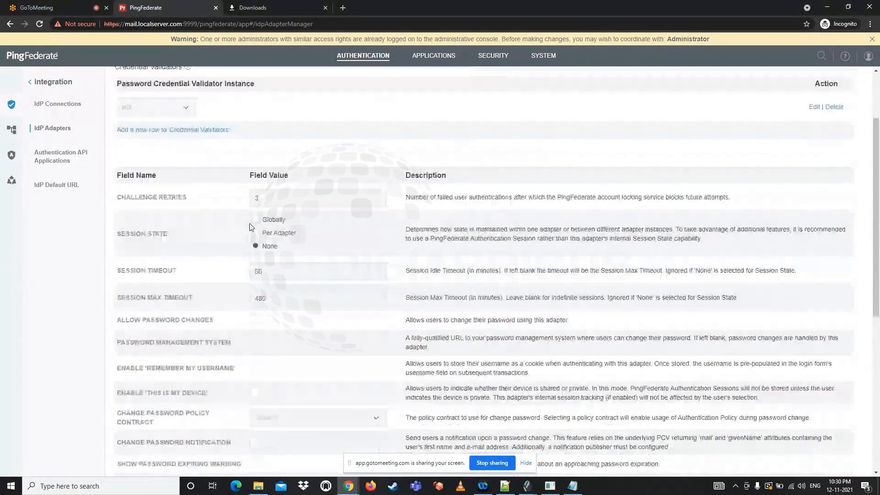
{"action": "double_click", "coordinate": [274, 198]}
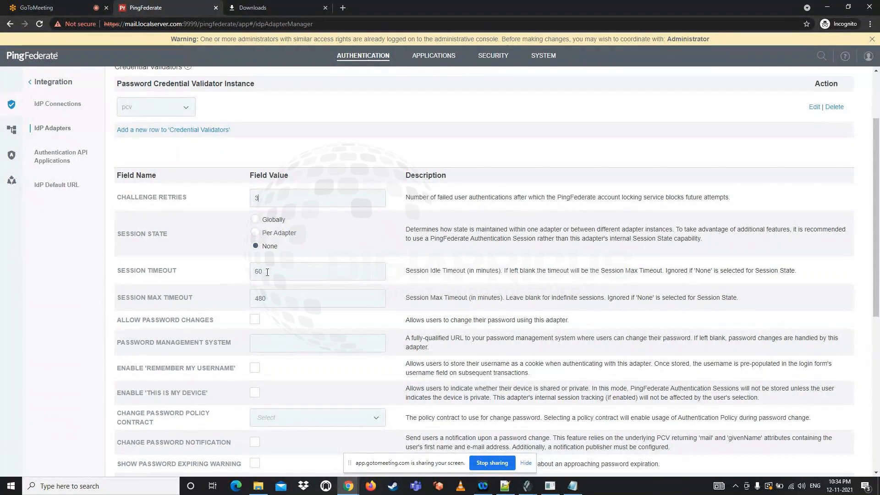
{"action": "left_click_drag", "start_coordinate": [406, 271], "coordinate": [575, 271]}
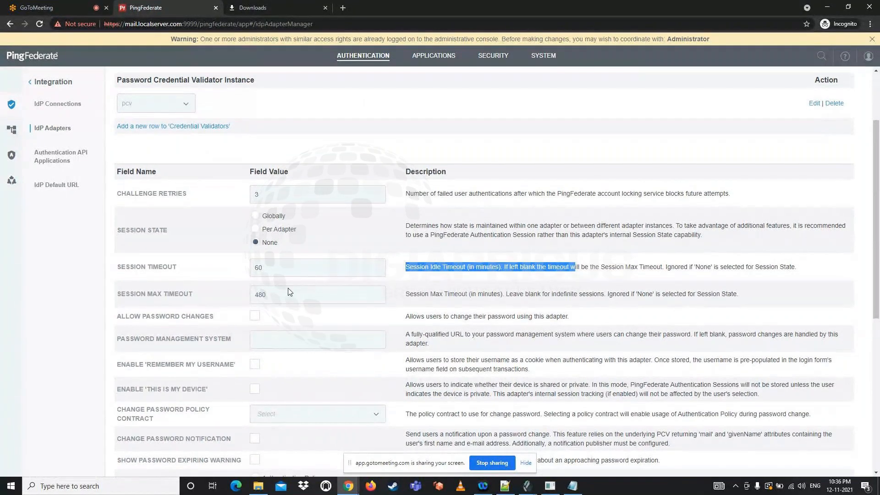
{"action": "scroll", "coordinate": [293, 276], "scroll_direction": "down", "scroll_amount": 1}
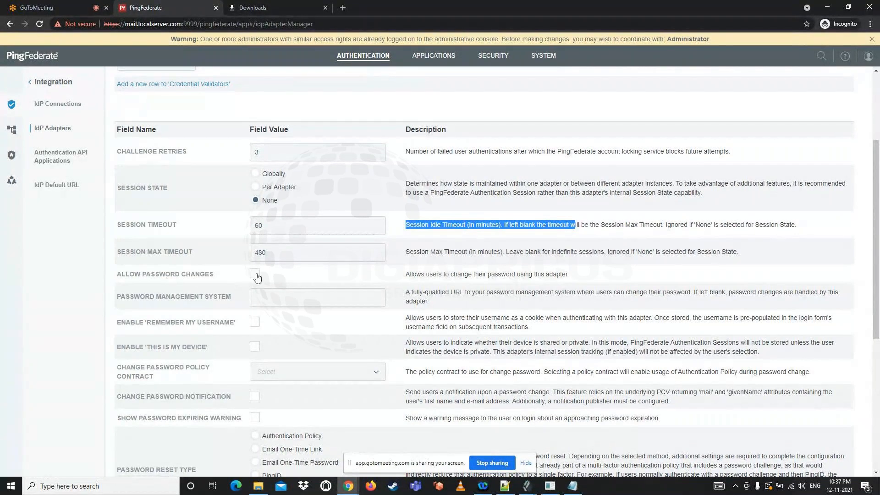
{"action": "scroll", "coordinate": [229, 296], "scroll_direction": "down", "scroll_amount": 1}
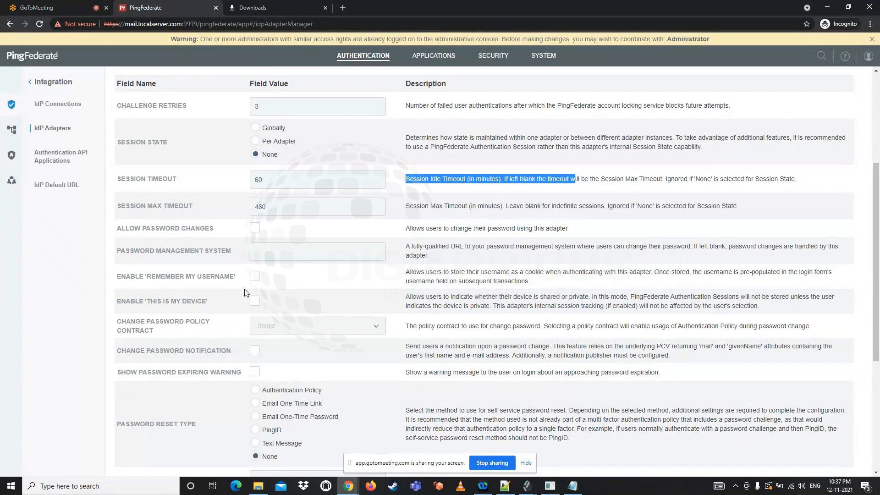
{"action": "scroll", "coordinate": [268, 249], "scroll_direction": "down", "scroll_amount": 1}
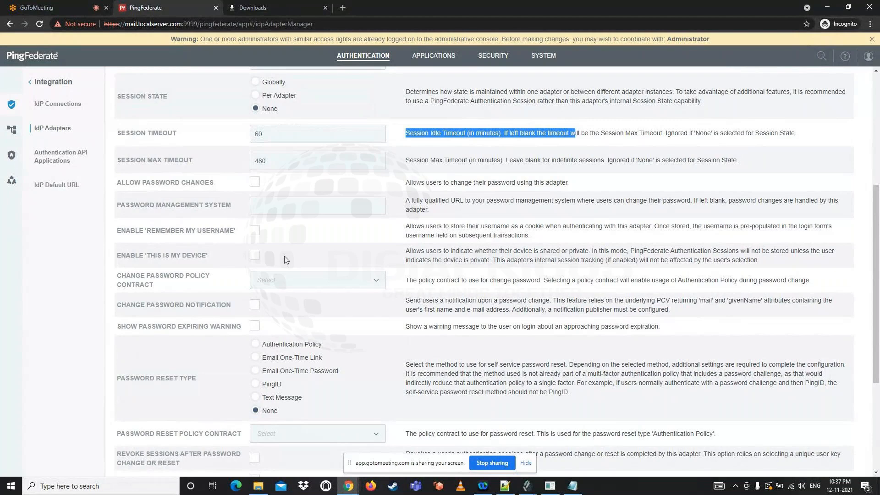
{"action": "scroll", "coordinate": [259, 275], "scroll_direction": "down", "scroll_amount": 1}
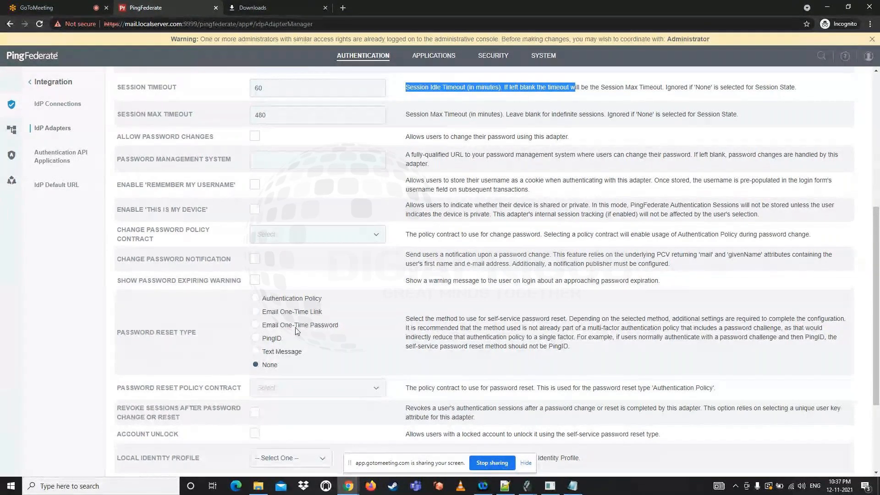
{"action": "scroll", "coordinate": [196, 320], "scroll_direction": "down", "scroll_amount": 1}
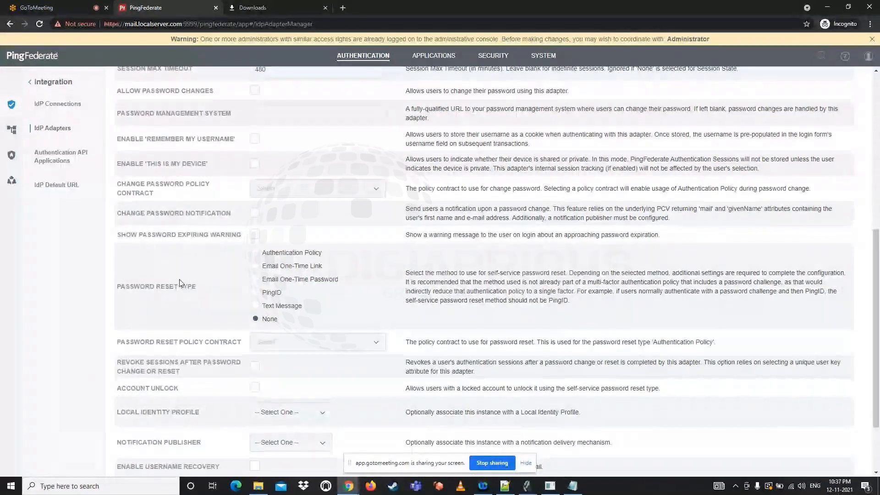
{"action": "scroll", "coordinate": [191, 281], "scroll_direction": "down", "scroll_amount": 2}
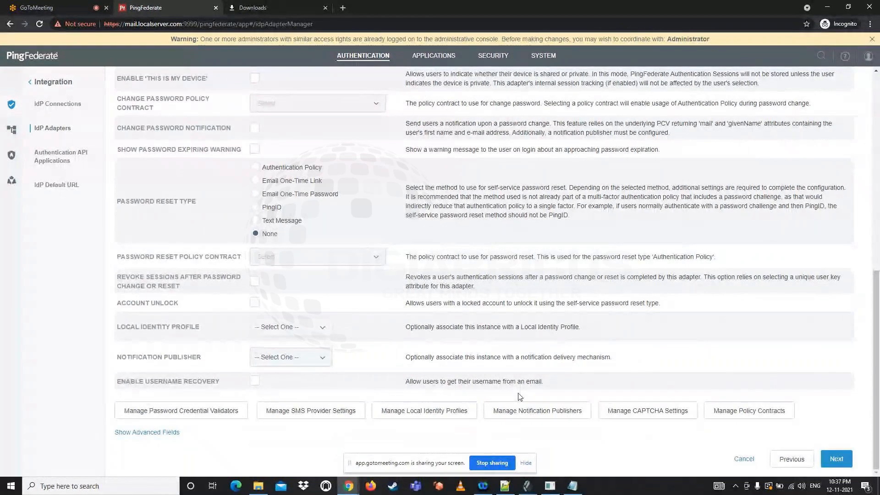
Proceed to the adapter's Extended Contract and keep the core attributes policy.action and username without extending the contract
{"action": "left_click", "coordinate": [835, 463]}
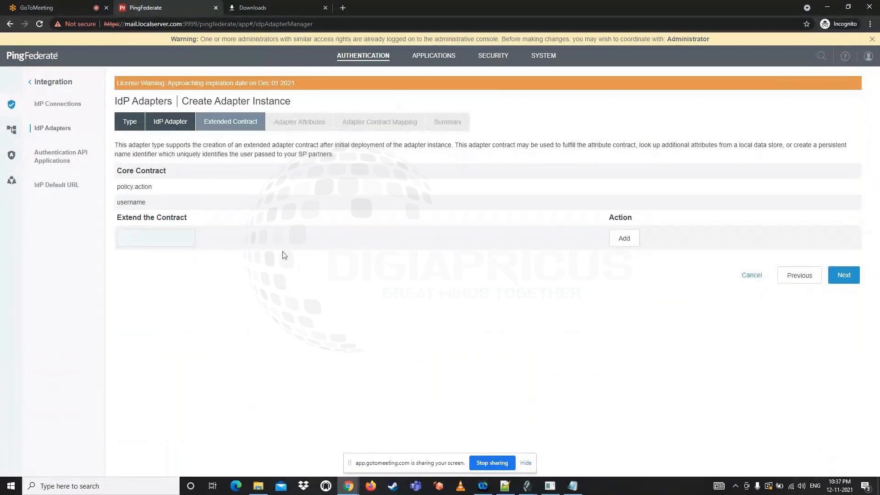
{"action": "left_click_drag", "start_coordinate": [147, 203], "coordinate": [118, 204]}
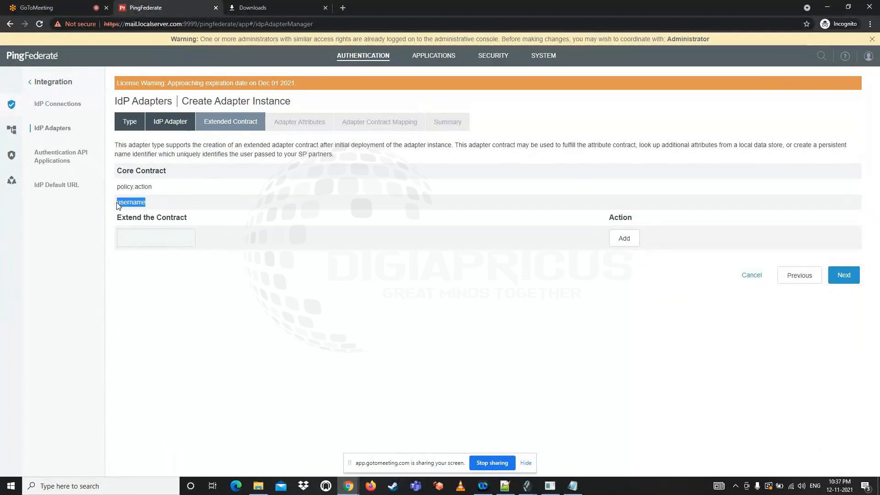
{"action": "left_click_drag", "start_coordinate": [118, 189], "coordinate": [153, 191]}
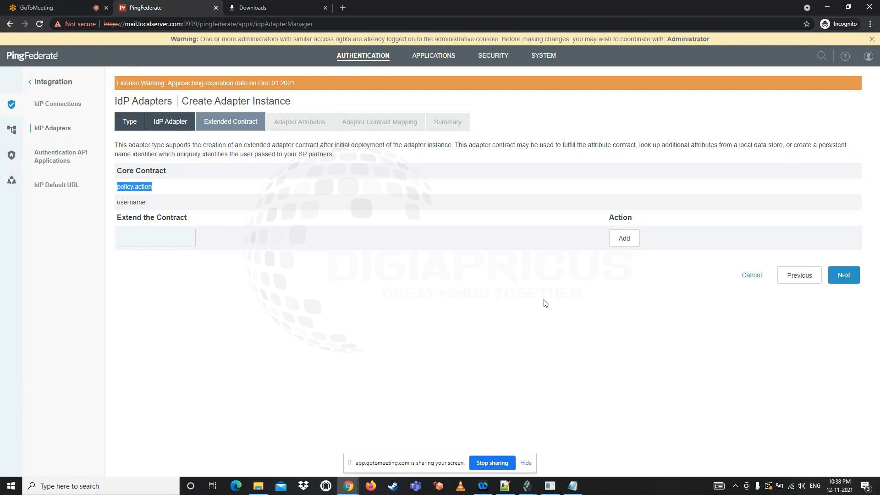
{"action": "left_click", "coordinate": [833, 281]}
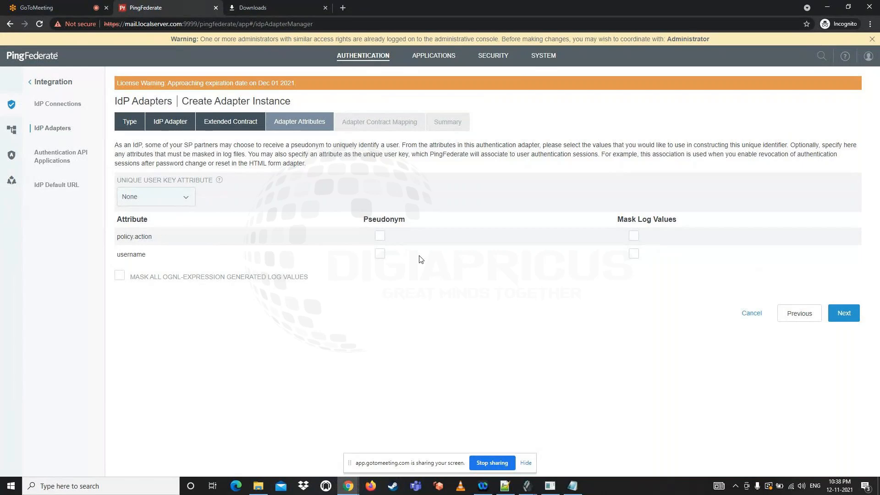
Mark username as the adapter's pseudonym attribute, leave the contract mapping unchanged, and save the html adapter instance
{"action": "left_click", "coordinate": [380, 254]}
{"action": "left_click", "coordinate": [853, 316]}
{"action": "left_click", "coordinate": [843, 227]}
{"action": "scroll", "coordinate": [654, 275], "scroll_direction": "down", "scroll_amount": 7}
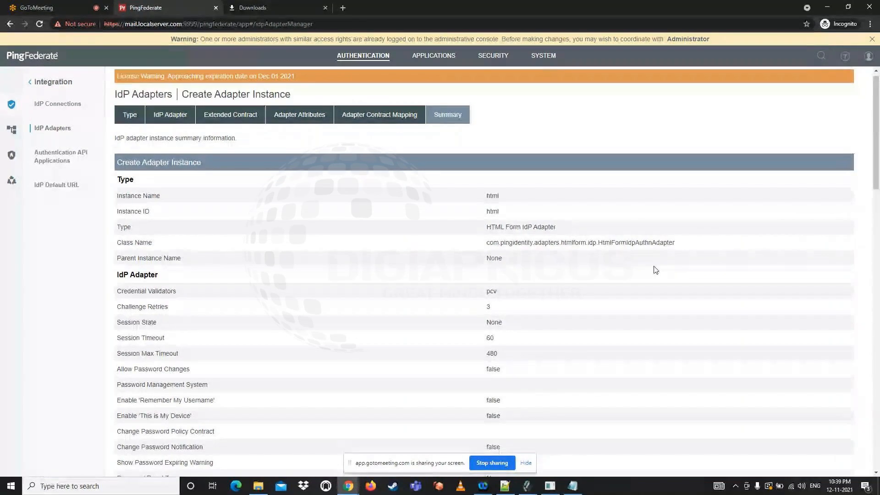
{"action": "scroll", "coordinate": [691, 314], "scroll_direction": "down", "scroll_amount": 15}
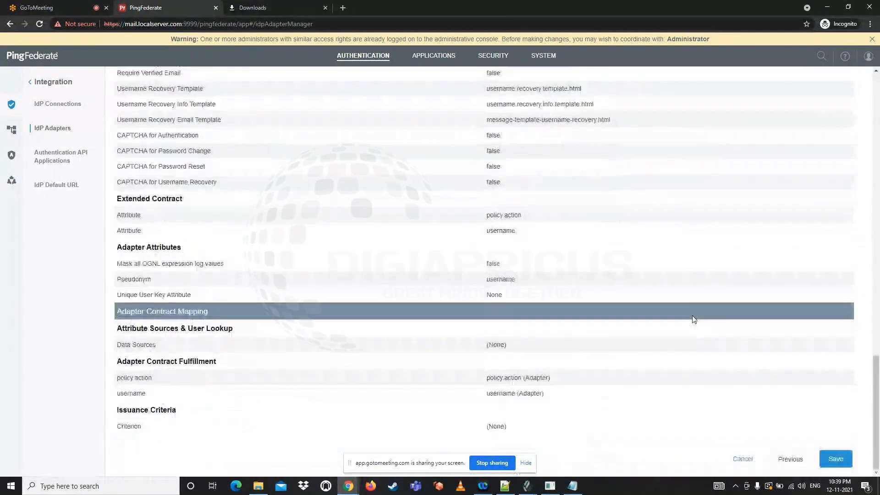
{"action": "left_click", "coordinate": [837, 458]}
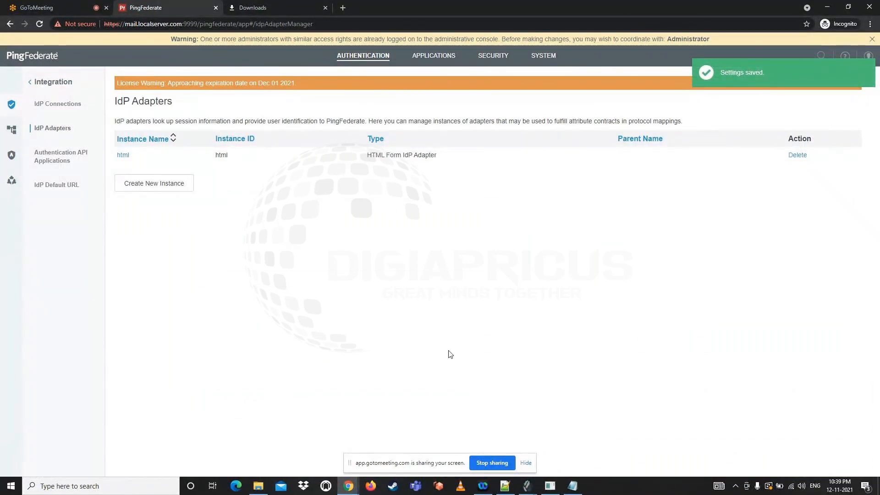
Switch to the Notepad++ notes and review the SAML Configuration list from data store, PCV and adapters to selectors, policies and SP connection
{"action": "left_click", "coordinate": [505, 486]}
{"action": "left_click", "coordinate": [120, 429]}
{"action": "left_click", "coordinate": [71, 414]}
{"action": "left_click", "coordinate": [62, 400]}
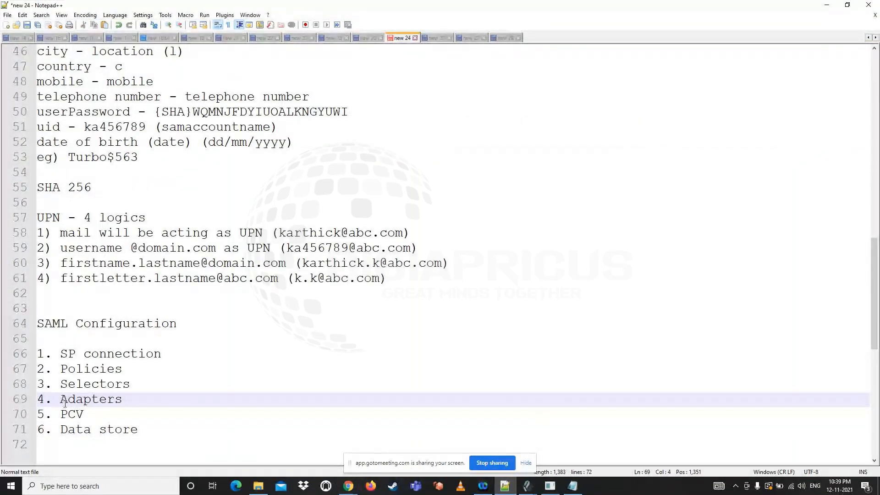
{"action": "left_click", "coordinate": [60, 370]}
{"action": "left_click_drag", "start_coordinate": [60, 369], "coordinate": [120, 385]}
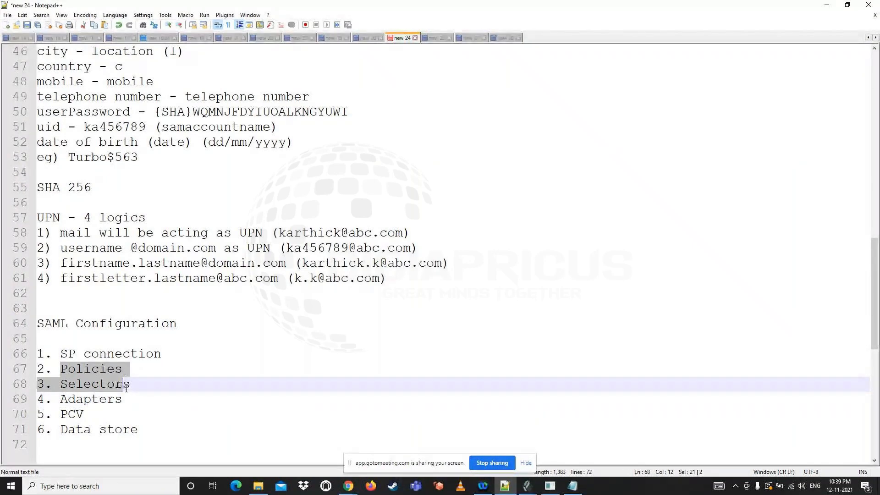
{"action": "left_click_drag", "start_coordinate": [61, 353], "coordinate": [161, 354]}
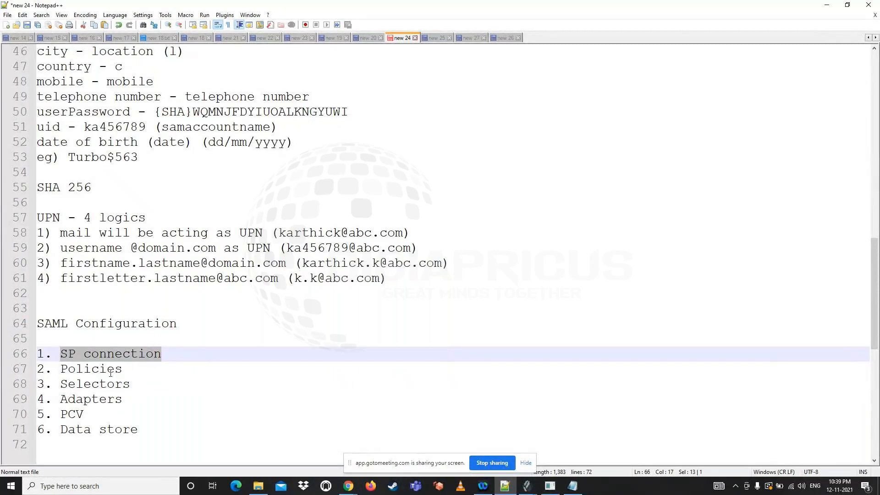
{"action": "left_click", "coordinate": [59, 386]}
{"action": "left_click_drag", "start_coordinate": [59, 386], "coordinate": [133, 384]}
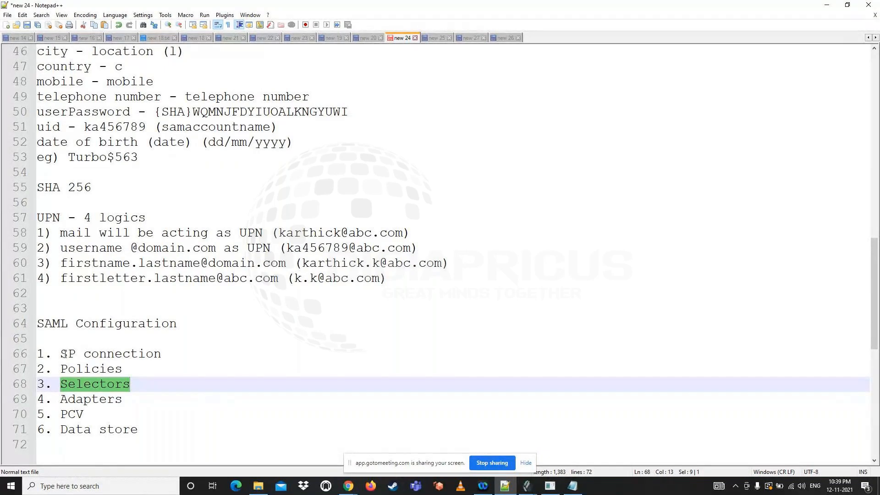
{"action": "left_click_drag", "start_coordinate": [60, 354], "coordinate": [166, 353]}
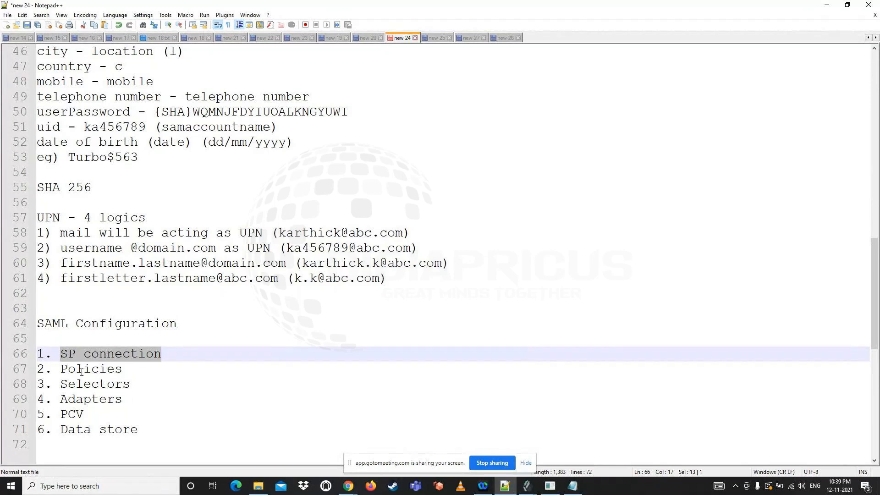
{"action": "left_click", "coordinate": [60, 354]}
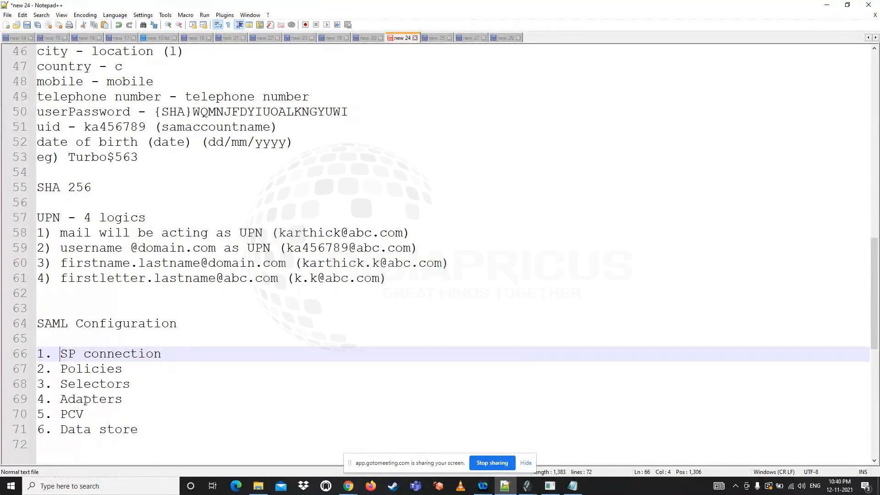
{"action": "left_click_drag", "start_coordinate": [60, 401], "coordinate": [124, 401]}
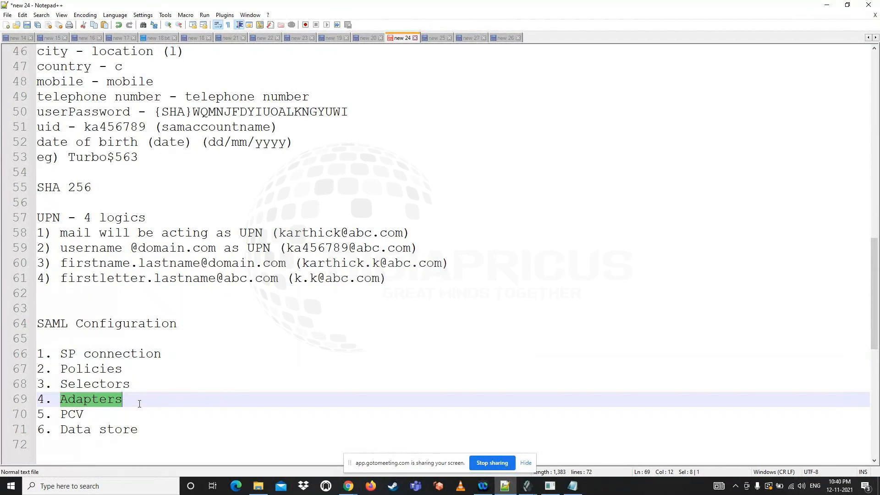
{"action": "left_click", "coordinate": [86, 355]}
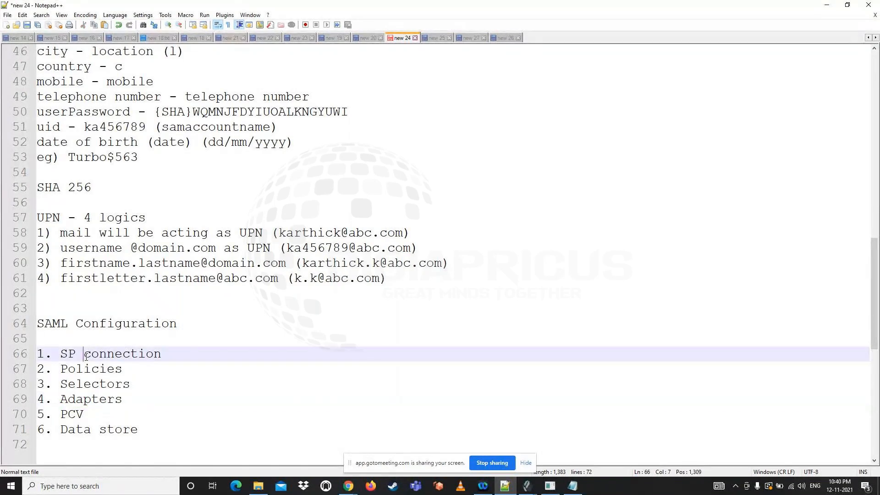
{"action": "left_click_drag", "start_coordinate": [60, 356], "coordinate": [162, 355]}
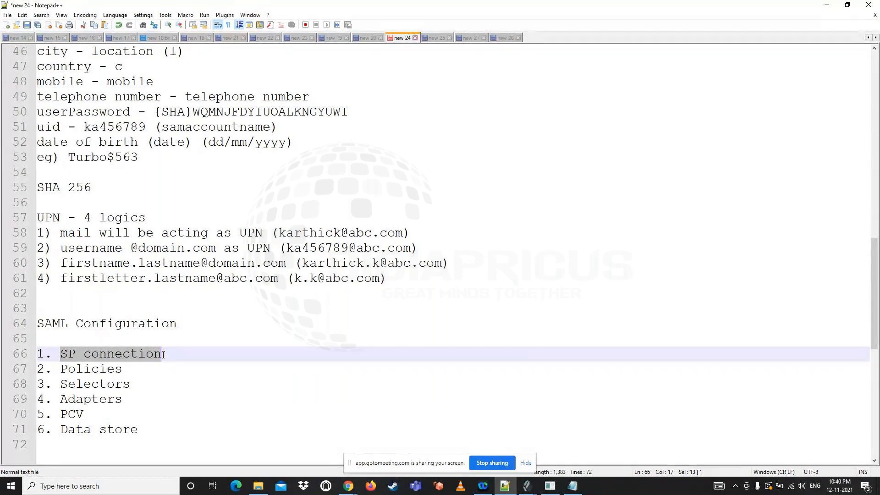
Return to PingFederate and start creating a new SP connection
{"action": "mouse_move", "coordinate": [349, 486]}
{"action": "left_click", "coordinate": [313, 463]}
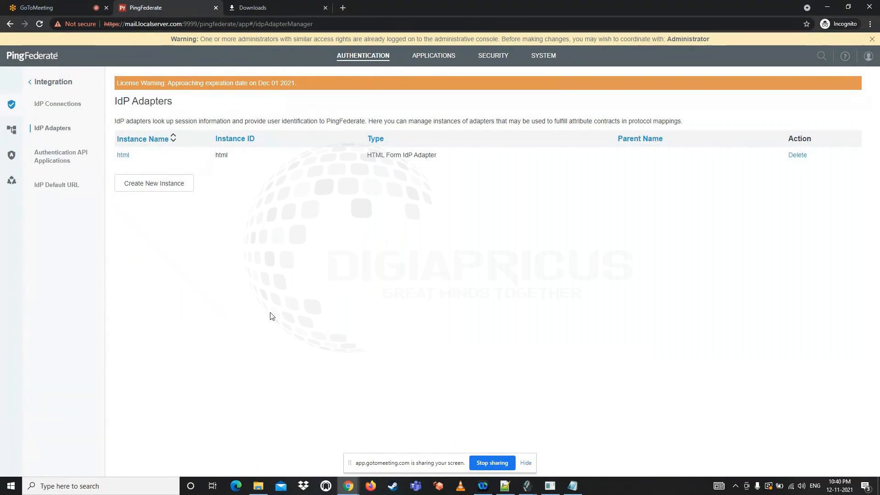
{"action": "left_click", "coordinate": [436, 59]}
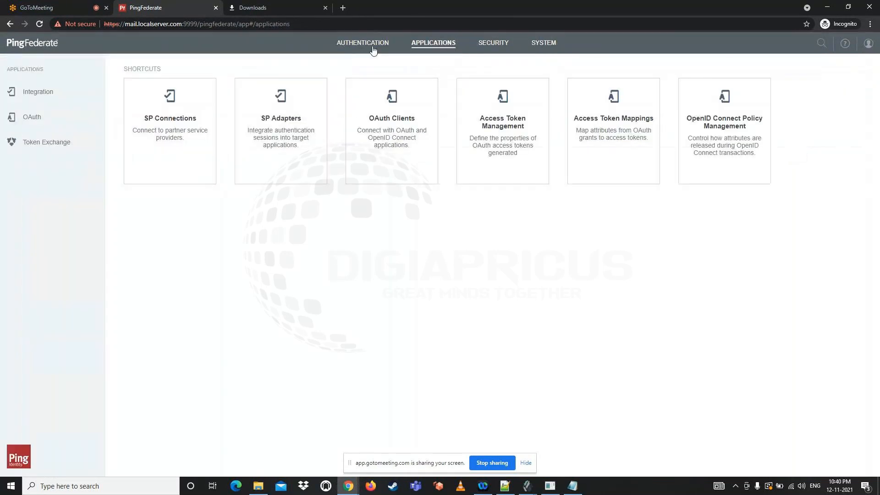
{"action": "left_click", "coordinate": [161, 144]}
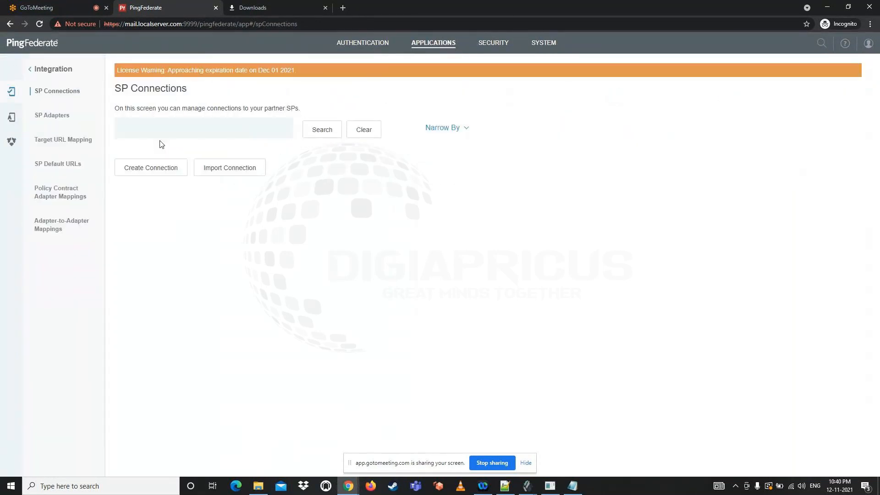
{"action": "left_click", "coordinate": [142, 175]}
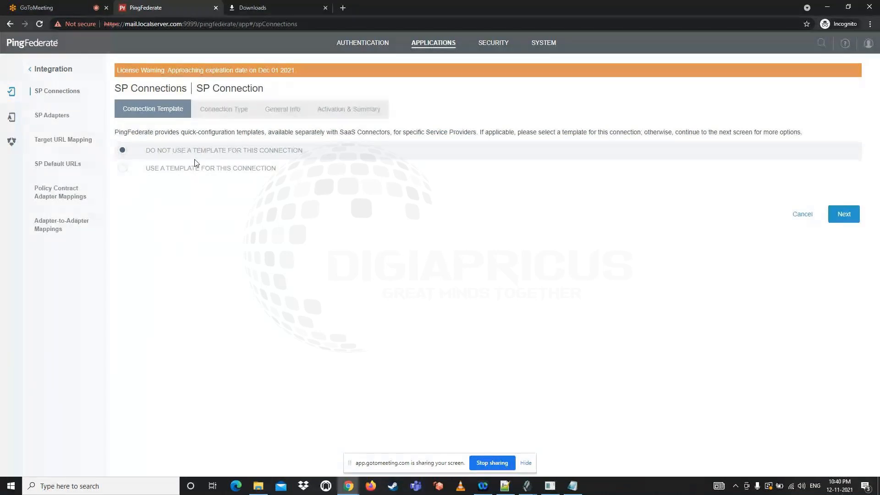
Examine the connection templates offered for the SP connection and return to the option of not using a template
{"action": "left_click", "coordinate": [207, 169]}
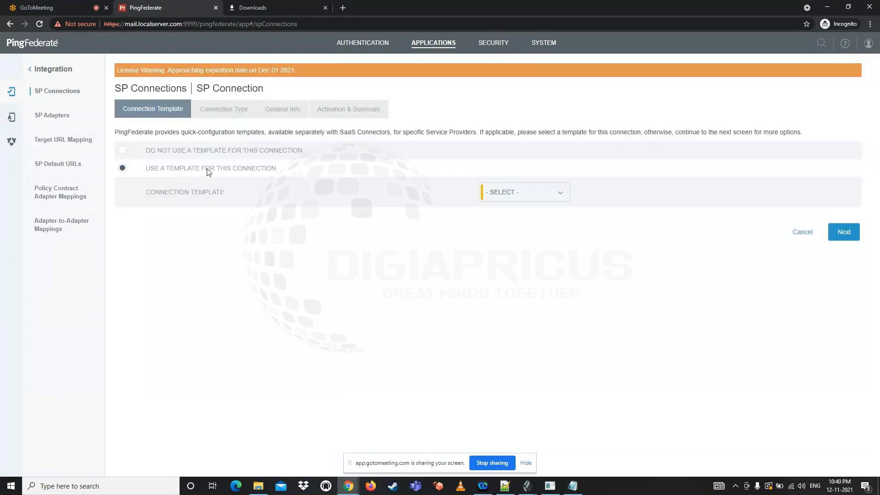
{"action": "left_click", "coordinate": [518, 198]}
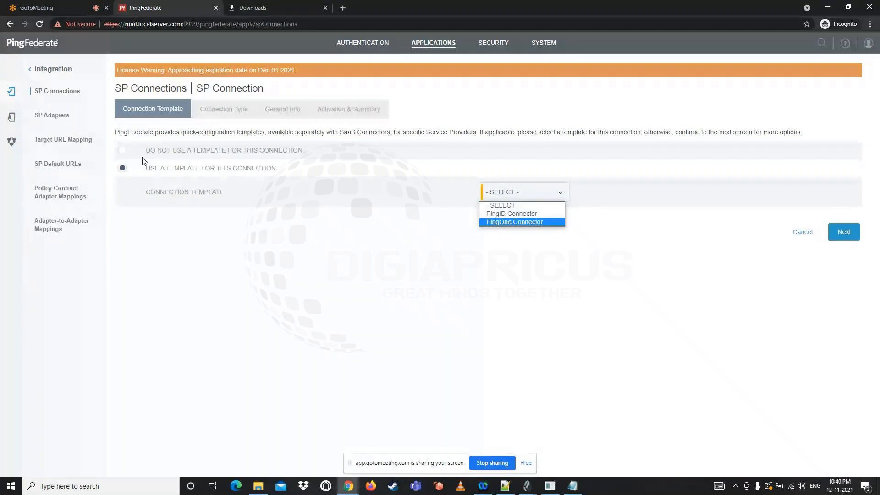
{"action": "left_click", "coordinate": [175, 152]}
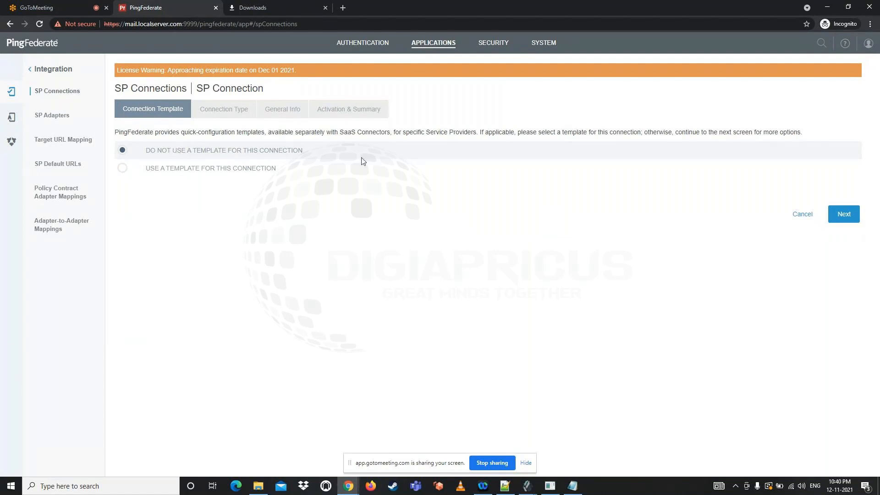
{"action": "left_click", "coordinate": [847, 215]}
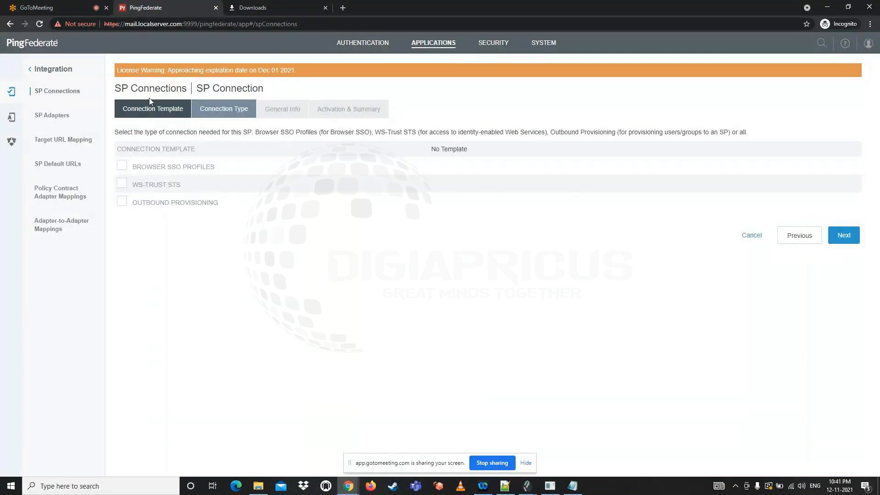
{"action": "left_click", "coordinate": [152, 113]}
{"action": "left_click", "coordinate": [166, 170]}
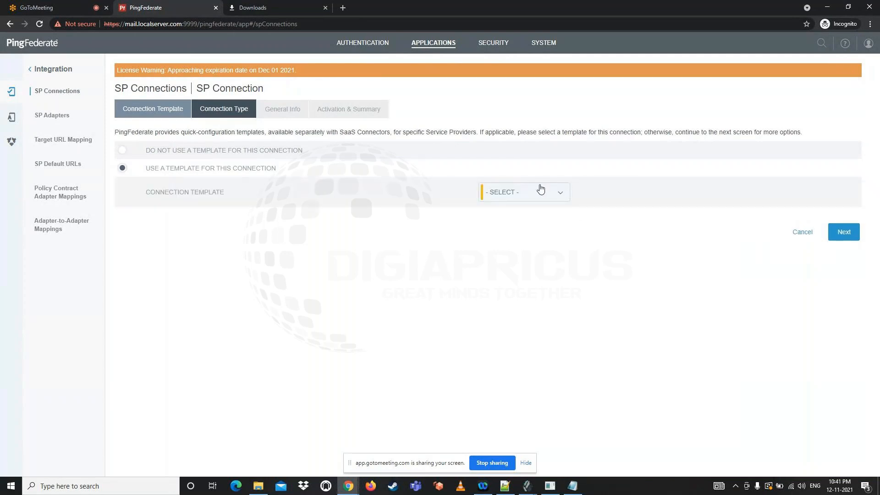
{"action": "left_click", "coordinate": [535, 201]}
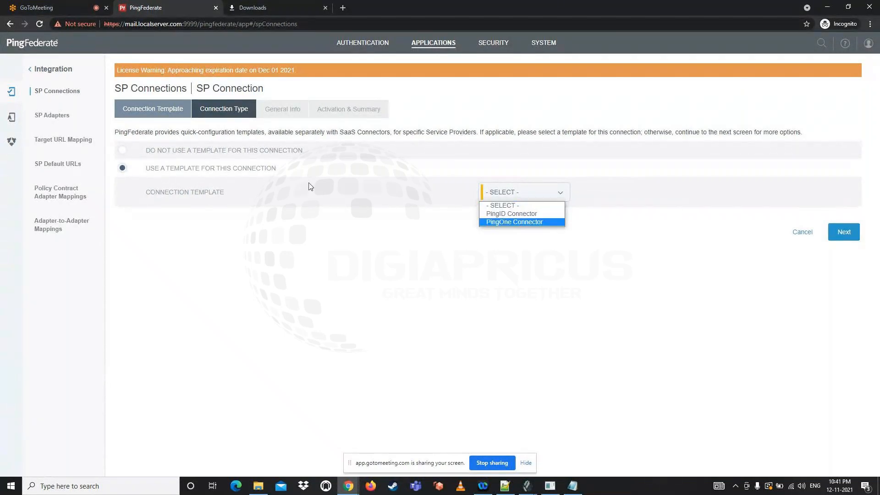
{"action": "left_click", "coordinate": [168, 152]}
{"action": "left_click", "coordinate": [168, 153]}
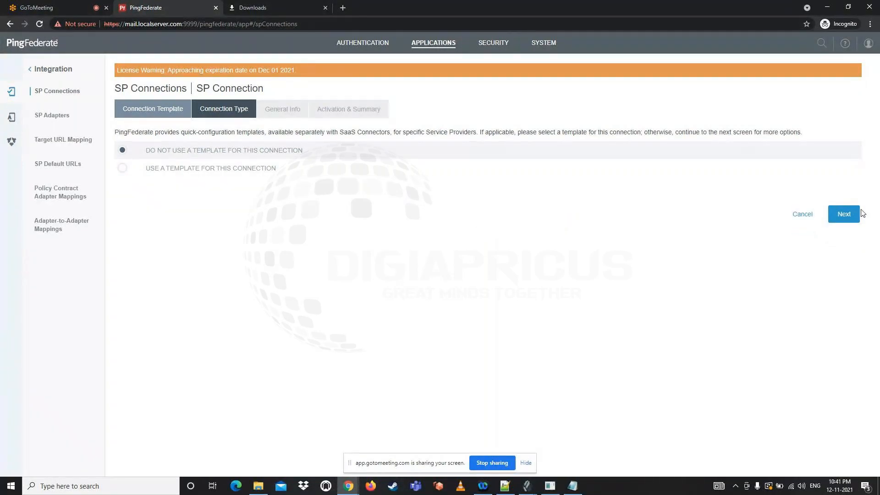
Proceed without a template, enable Browser SSO Profiles with SAML 2.0, and keep the Browser SSO option and no metadata import
{"action": "left_click", "coordinate": [845, 212]}
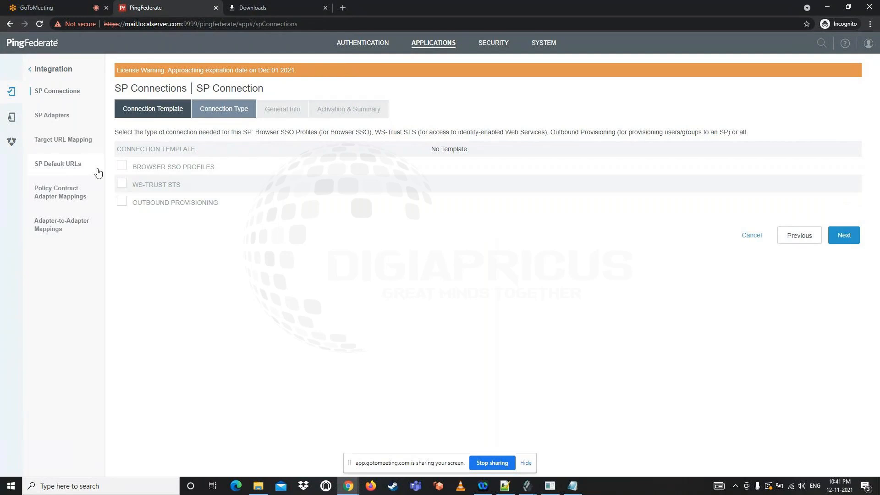
{"action": "left_click", "coordinate": [150, 170]}
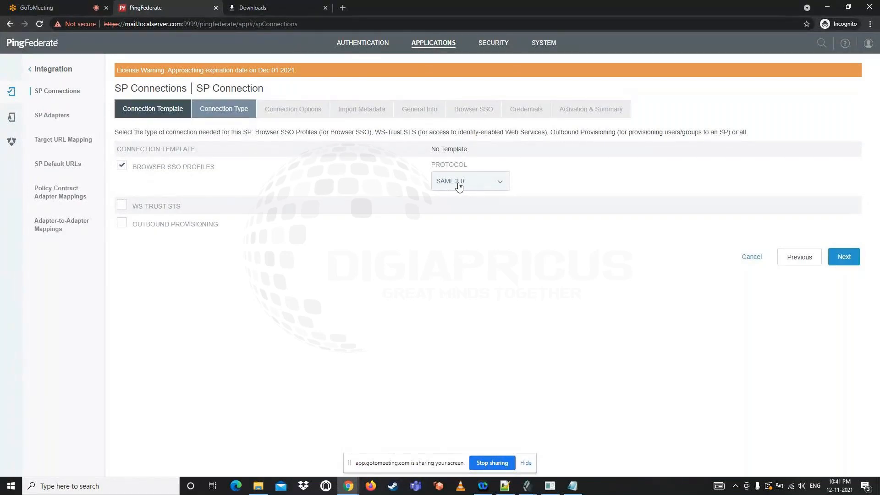
{"action": "left_click", "coordinate": [845, 256]}
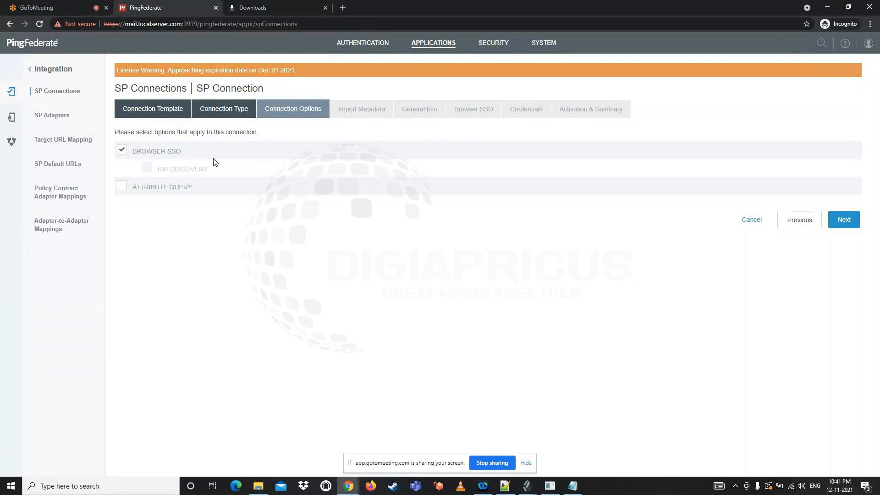
{"action": "left_click", "coordinate": [843, 222]}
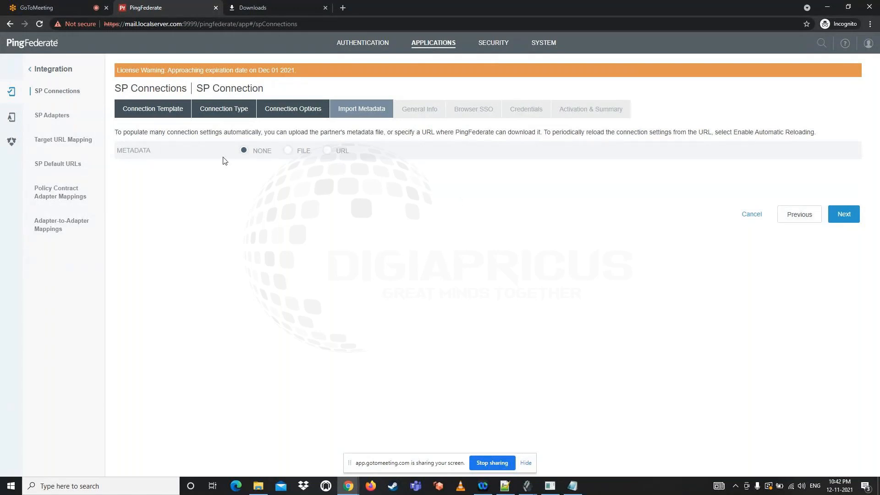
{"action": "left_click", "coordinate": [844, 214]}
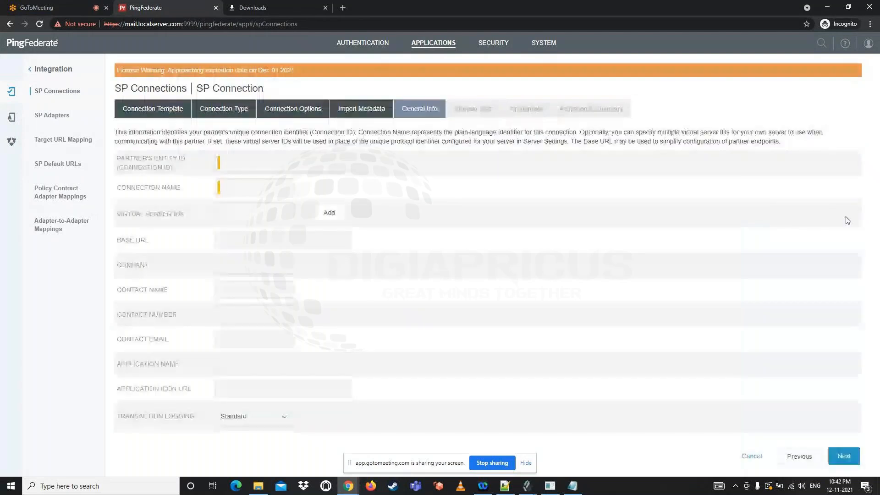
Set both the Partner's Entity ID and the Connection Name to test-sp1
{"action": "left_click", "coordinate": [234, 165]}
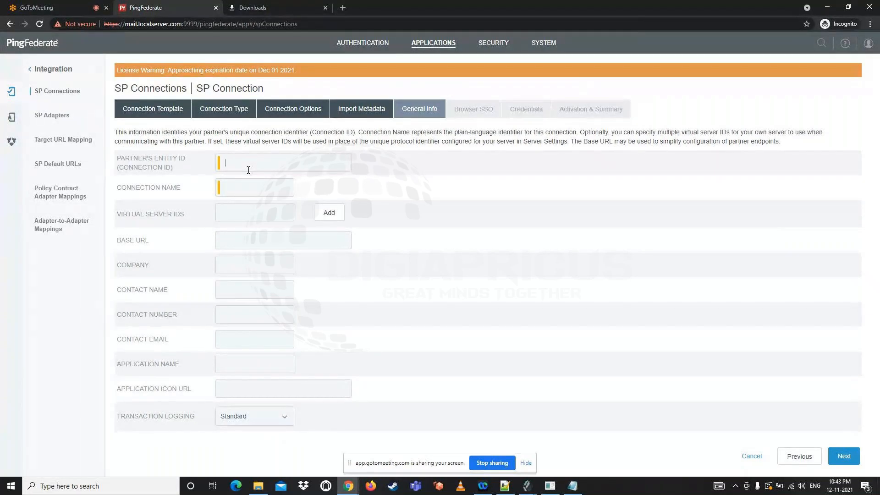
{"action": "type", "text": "test-sp1"}
{"action": "left_click_drag", "start_coordinate": [265, 166], "coordinate": [192, 171]}
{"action": "key", "text": "ctrl+c"}
{"action": "left_click", "coordinate": [239, 190]}
{"action": "key", "text": "ctrl+v"}
Review the connection's Base URL, Company and contact fields and the available Transaction Logging levels
{"action": "left_click", "coordinate": [232, 242]}
{"action": "left_click", "coordinate": [230, 266]}
{"action": "left_click_drag", "start_coordinate": [115, 290], "coordinate": [168, 349]}
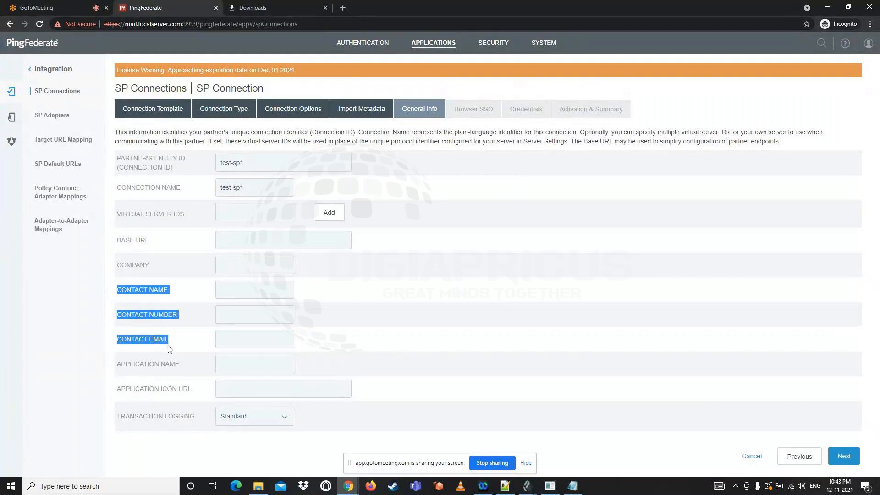
{"action": "left_click", "coordinate": [119, 292]}
{"action": "left_click_drag", "start_coordinate": [118, 293], "coordinate": [174, 347]}
{"action": "left_click", "coordinate": [235, 294]}
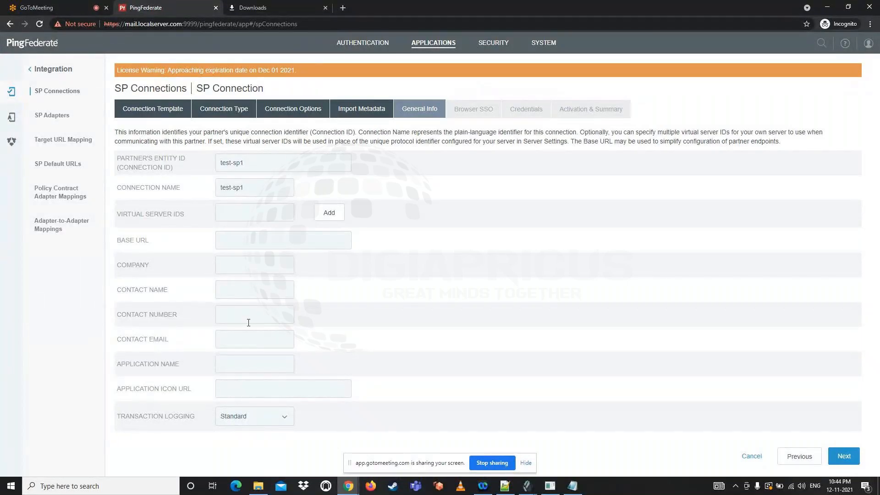
{"action": "left_click", "coordinate": [238, 424]}
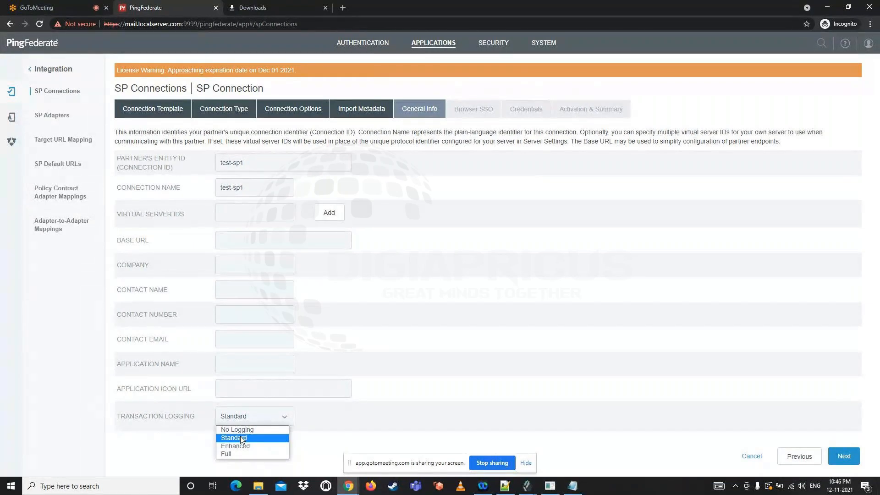
Keep Transaction Logging at Standard, accept the general info, and open the Browser SSO configuration
{"action": "left_click", "coordinate": [241, 436]}
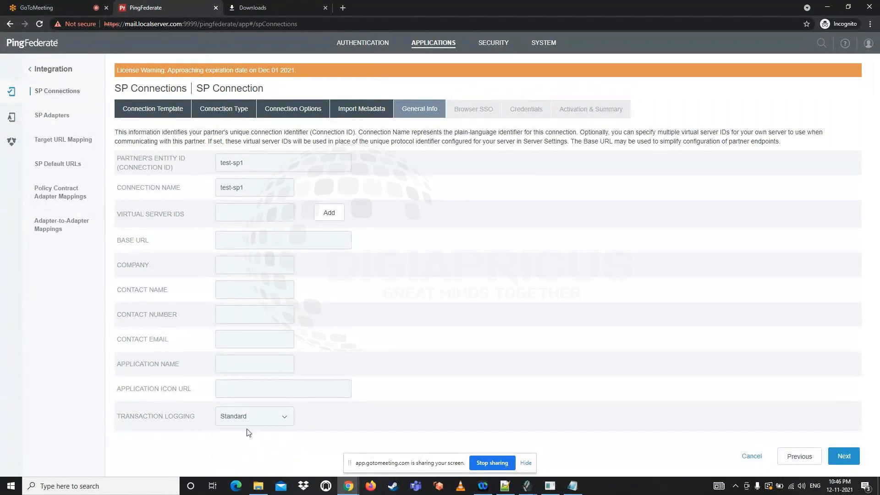
{"action": "left_click", "coordinate": [845, 456]}
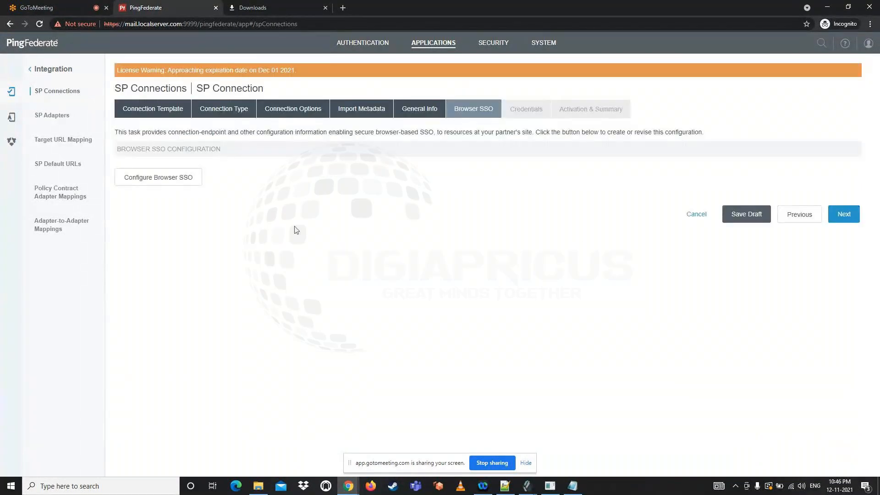
{"action": "left_click", "coordinate": [170, 183]}
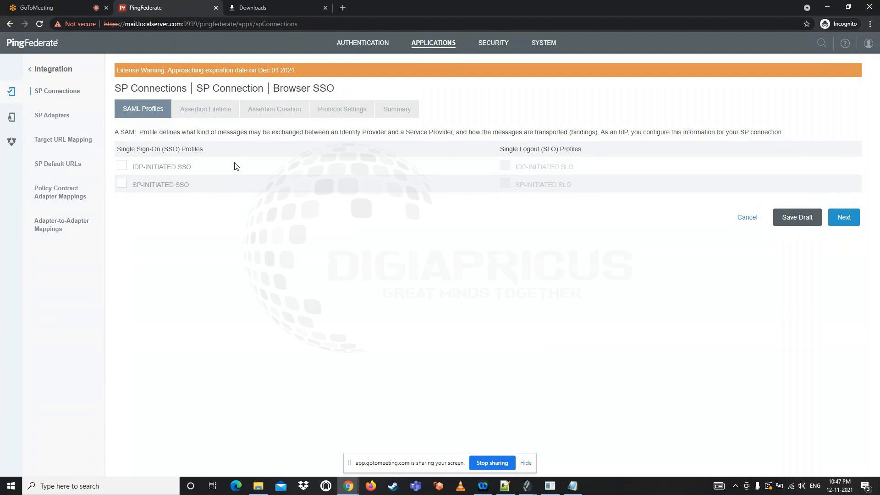
Enable the IdP-Initiated SSO and SP-Initiated SSO profiles and keep the assertion lifetime at 5 minutes before and 5 minutes after
{"action": "left_click", "coordinate": [164, 167]}
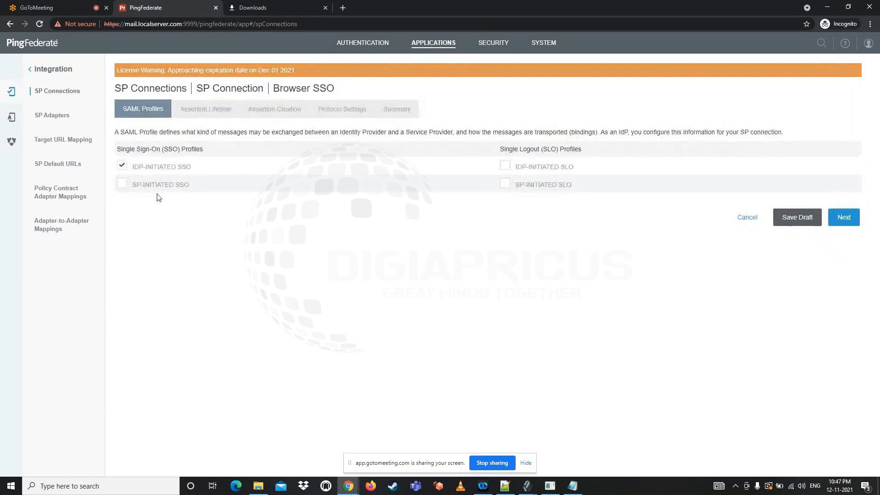
{"action": "left_click", "coordinate": [152, 188]}
{"action": "left_click", "coordinate": [844, 219]}
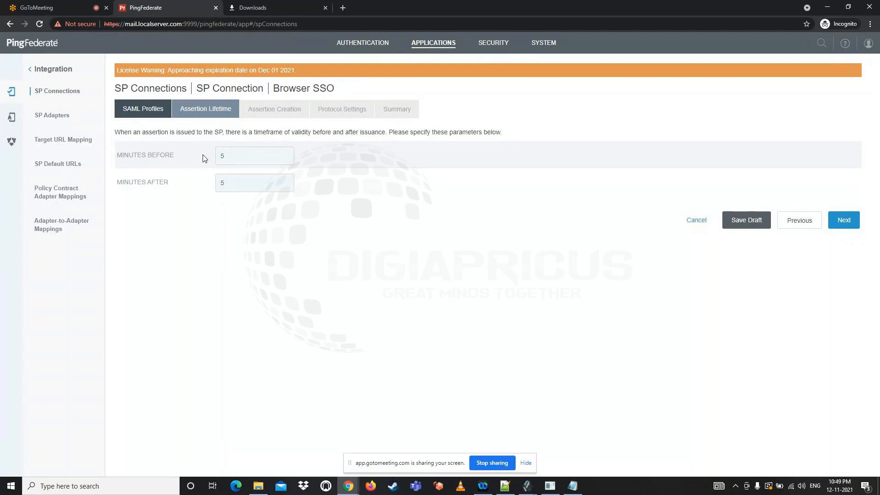
{"action": "left_click", "coordinate": [845, 221]}
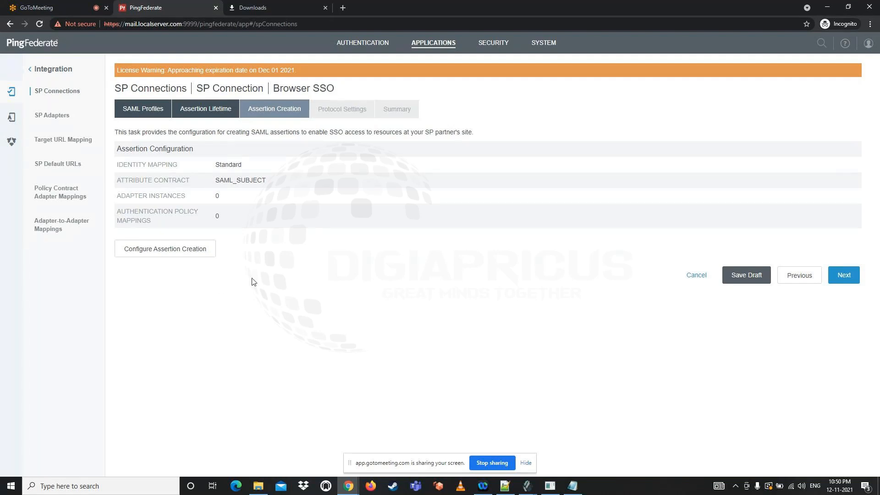
In the assertion creation configuration, keep Standard identity mapping and the attribute contract with only SAML_SUBJECT in the unspecified name format
{"action": "left_click", "coordinate": [160, 251]}
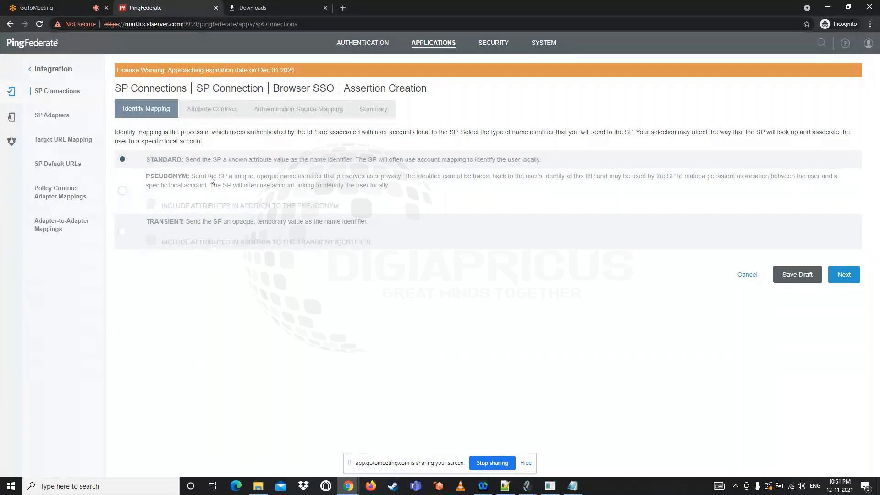
{"action": "left_click", "coordinate": [848, 278]}
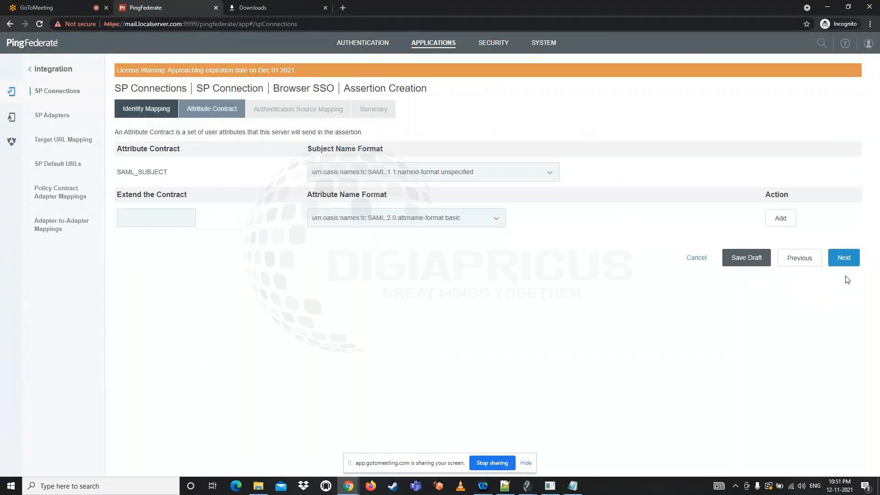
{"action": "double_click", "coordinate": [143, 175]}
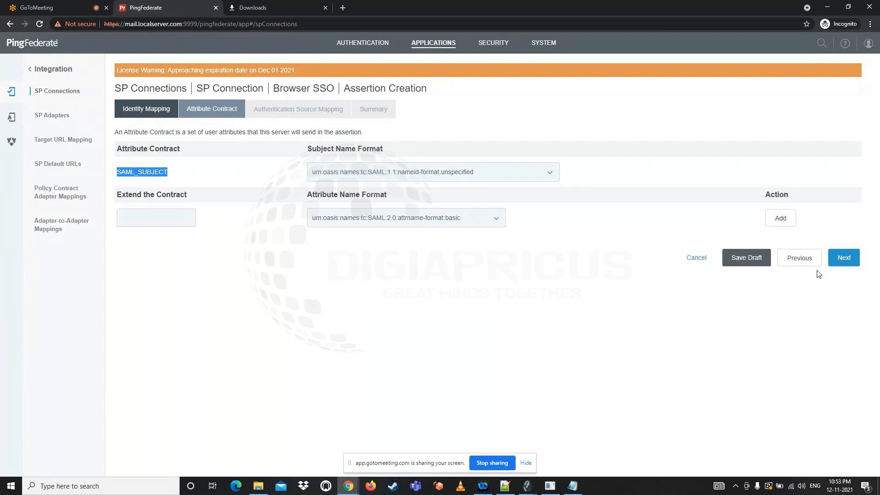
{"action": "left_click", "coordinate": [851, 263]}
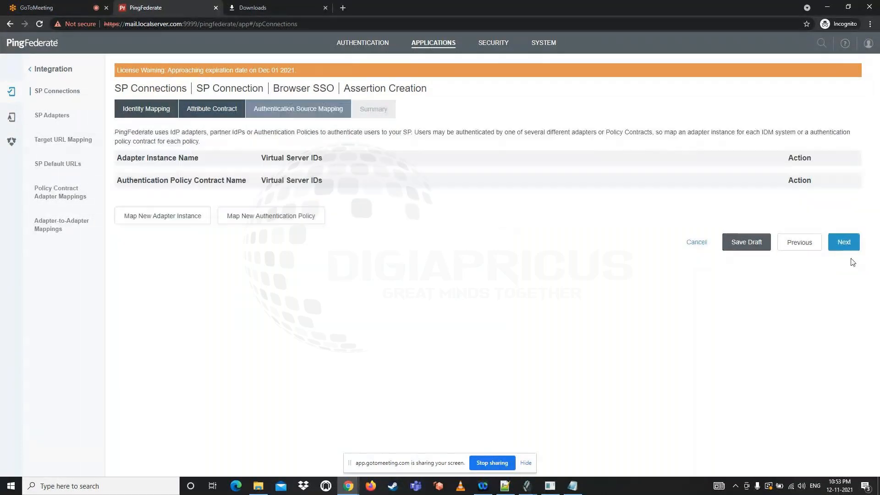
Map the html adapter instance as authentication source, using only the adapter contract values in the SAML assertion
{"action": "left_click", "coordinate": [154, 217]}
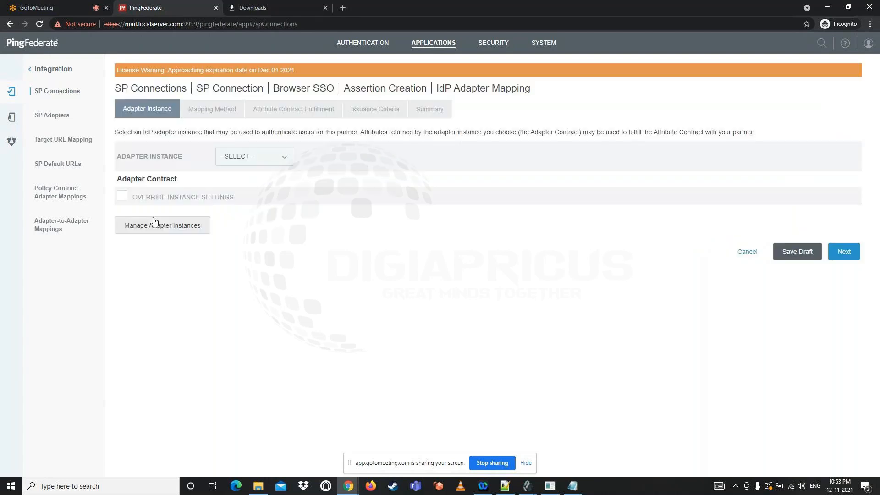
{"action": "left_click", "coordinate": [237, 157]}
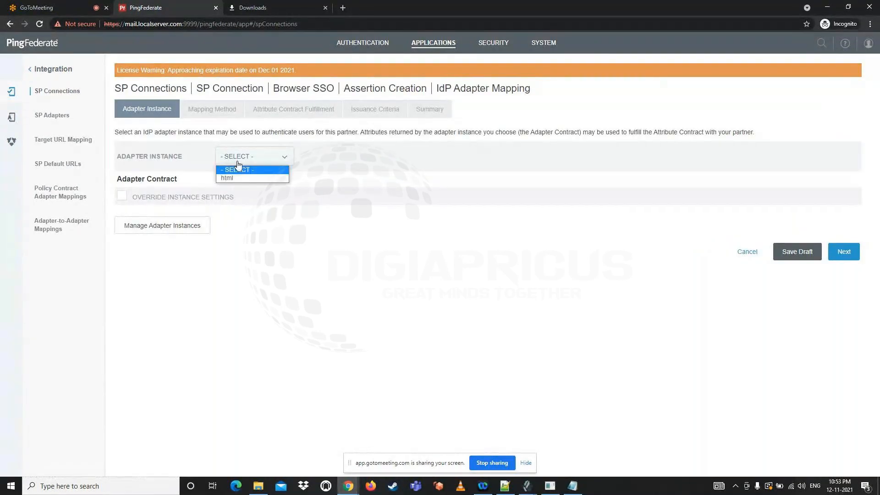
{"action": "left_click", "coordinate": [239, 180]}
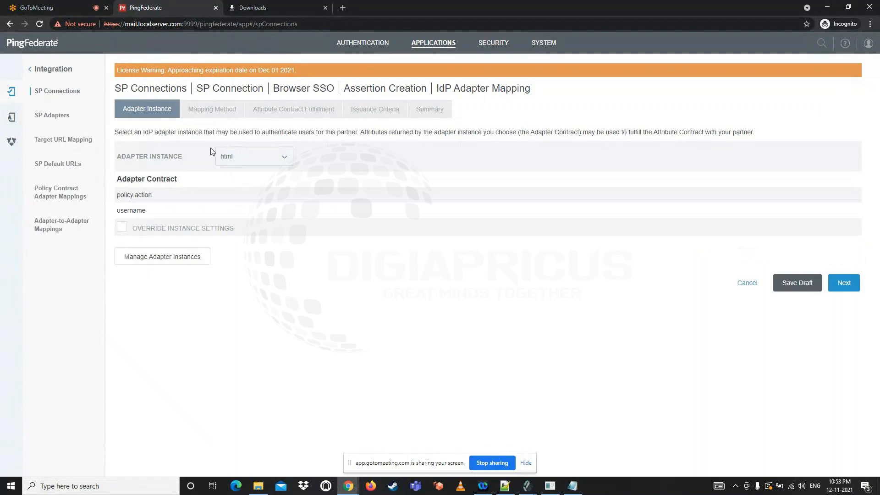
{"action": "left_click", "coordinate": [850, 285]}
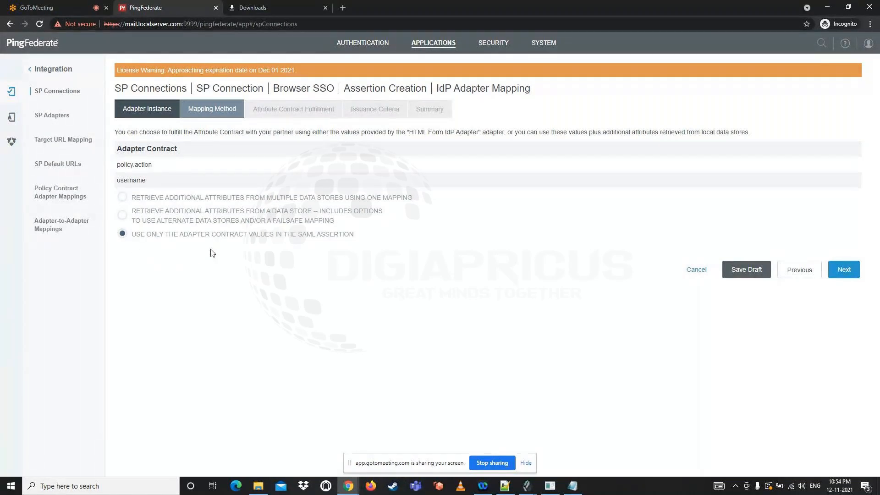
{"action": "left_click", "coordinate": [843, 275]}
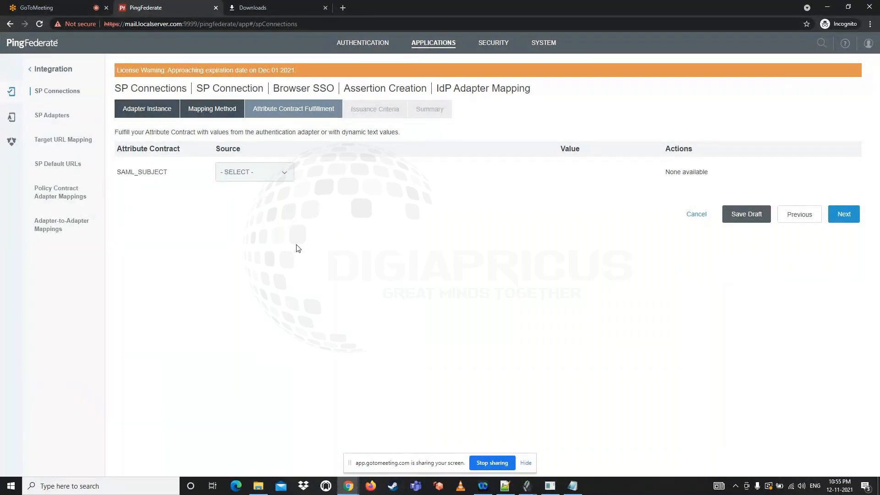
Fulfill SAML_SUBJECT from the Adapter source with the username value, and finish the adapter mapping without issuance criteria
{"action": "double_click", "coordinate": [155, 176]}
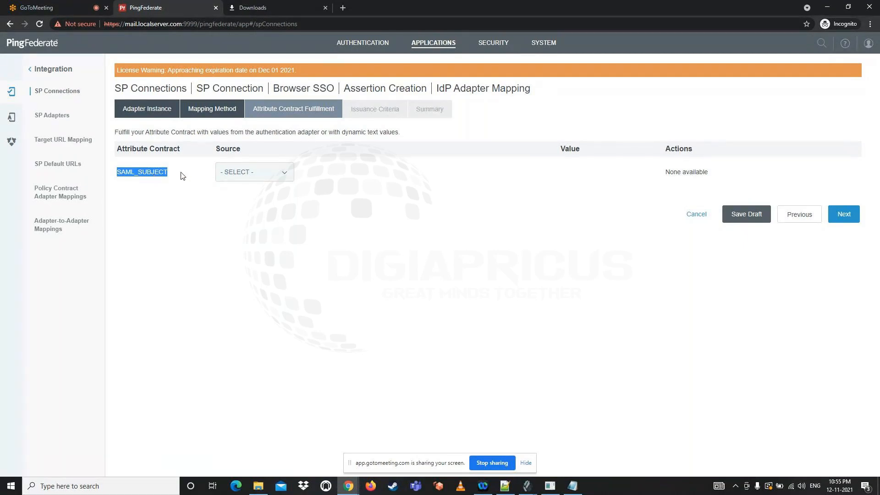
{"action": "left_click", "coordinate": [262, 177]}
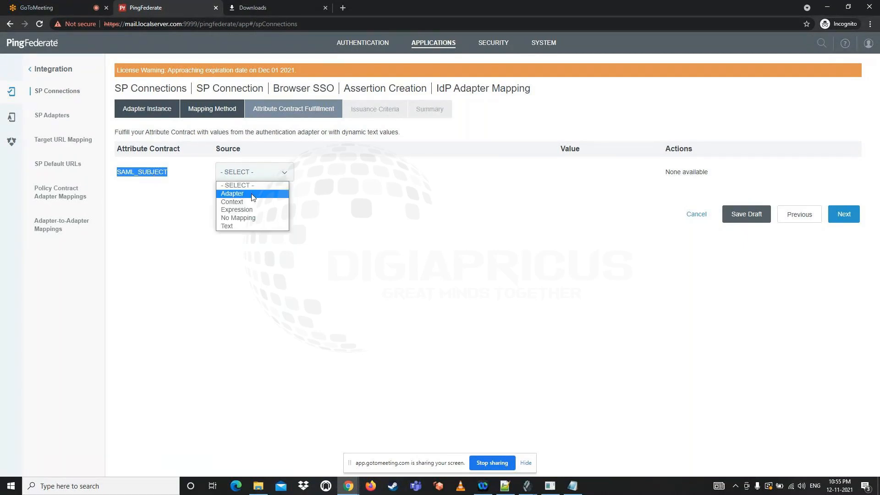
{"action": "left_click", "coordinate": [253, 194]}
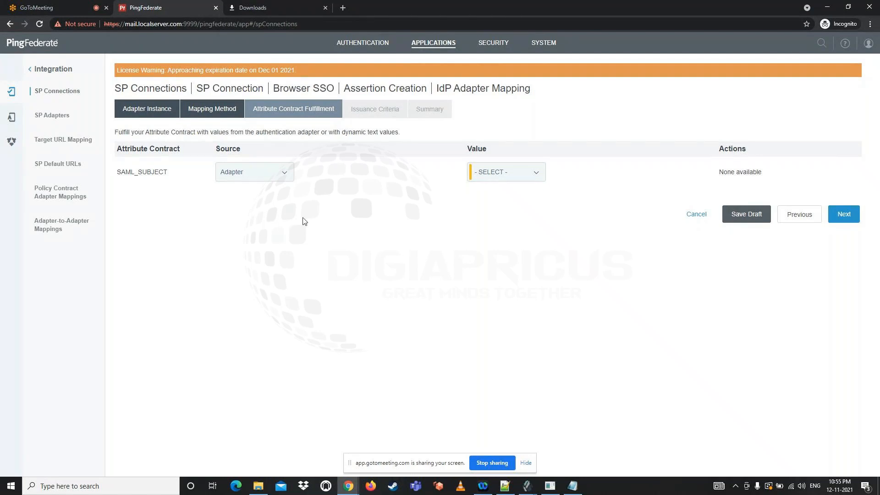
{"action": "left_click", "coordinate": [489, 179]}
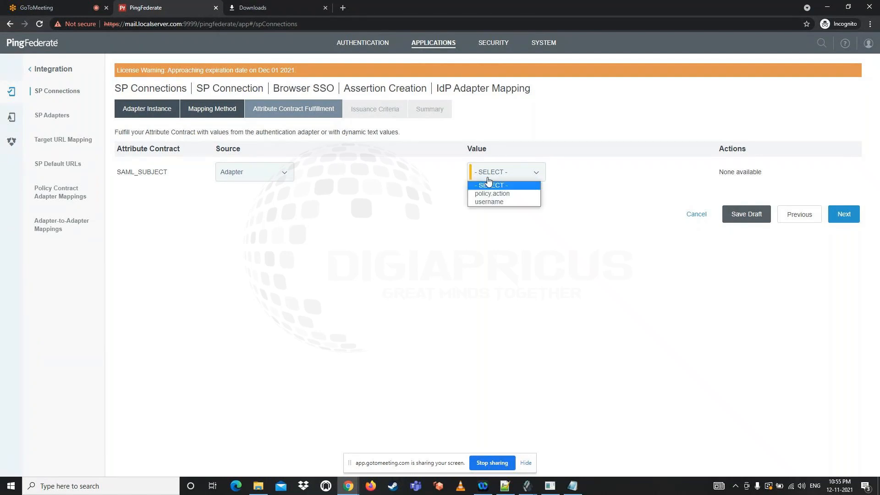
{"action": "left_click", "coordinate": [491, 202]}
{"action": "left_click", "coordinate": [842, 214]}
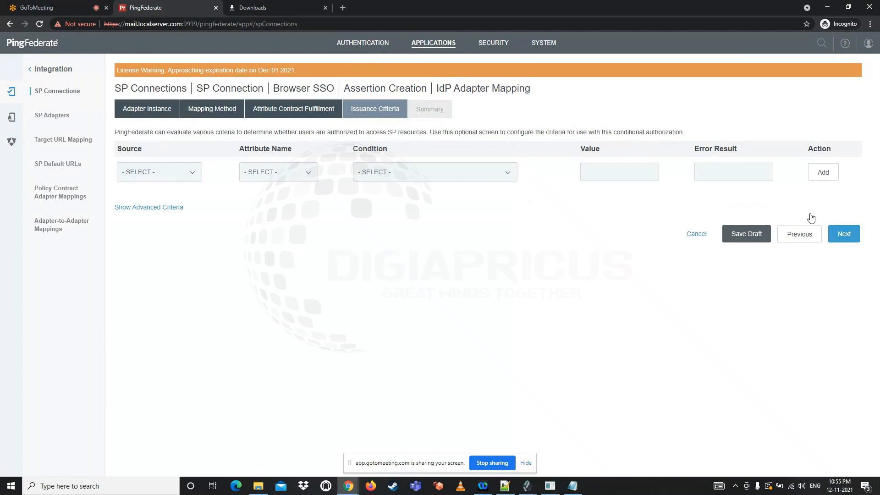
{"action": "left_click", "coordinate": [841, 234]}
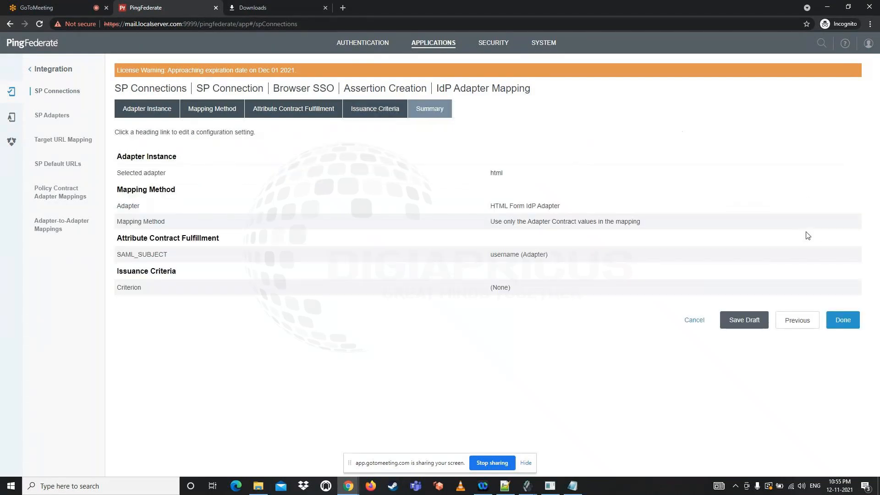
{"action": "left_click", "coordinate": [844, 321]}
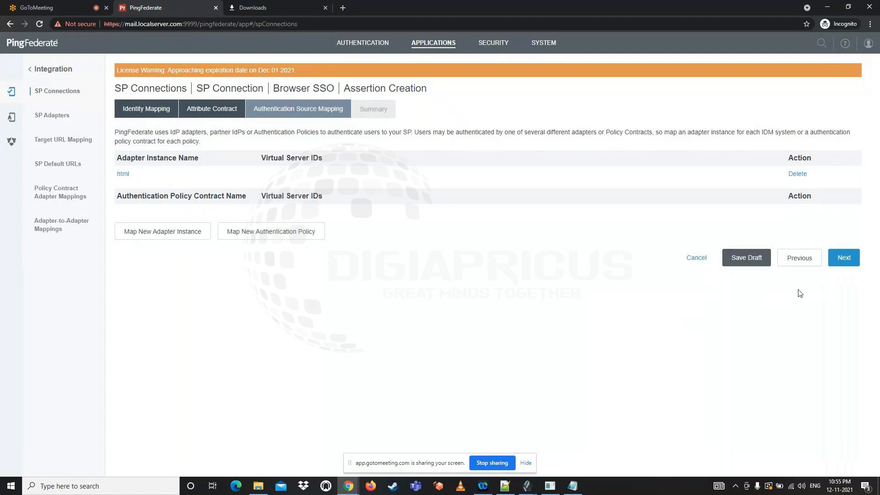
Complete the assertion creation configuration with the html adapter mapping and proceed to the protocol settings
{"action": "left_click", "coordinate": [842, 265]}
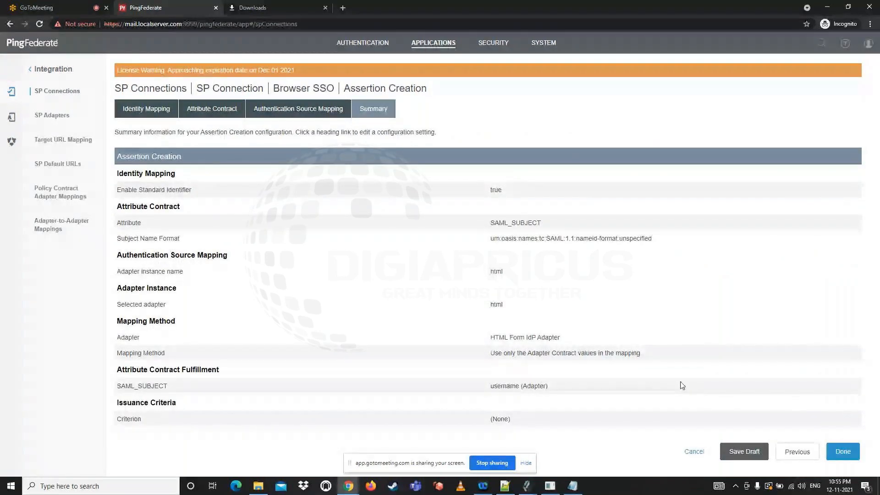
{"action": "left_click", "coordinate": [844, 451]}
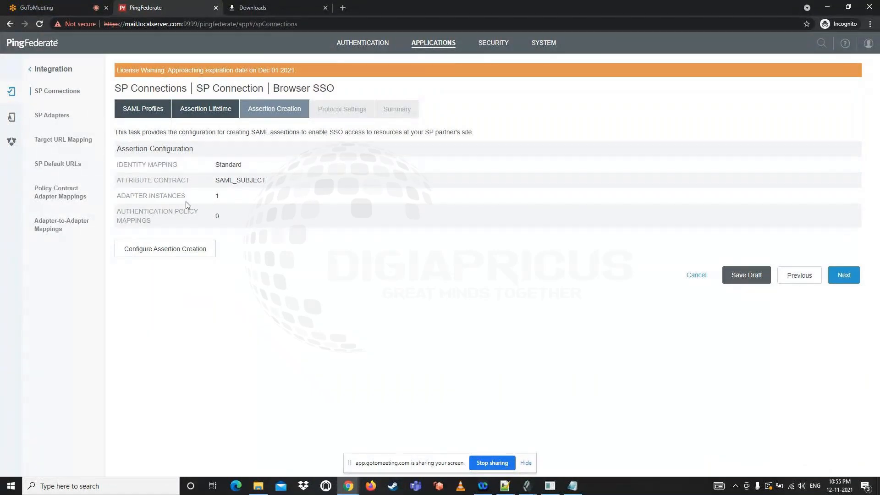
{"action": "left_click", "coordinate": [845, 276]}
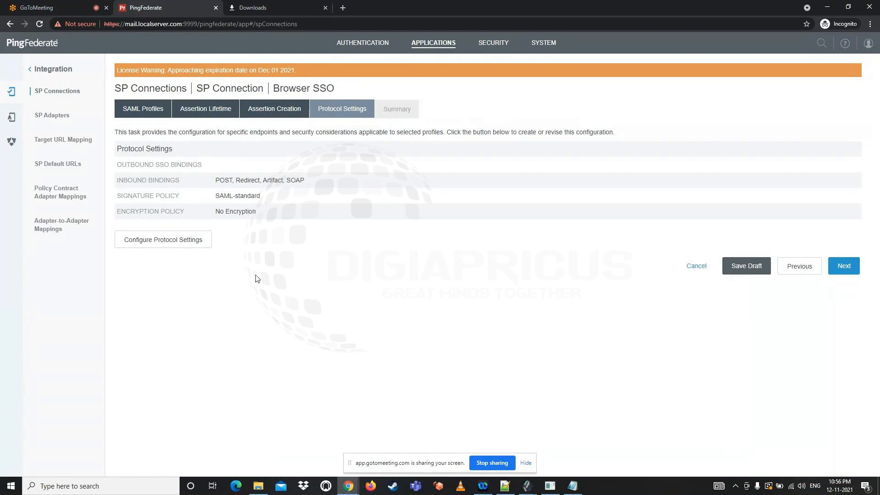
{"action": "left_click", "coordinate": [180, 241]}
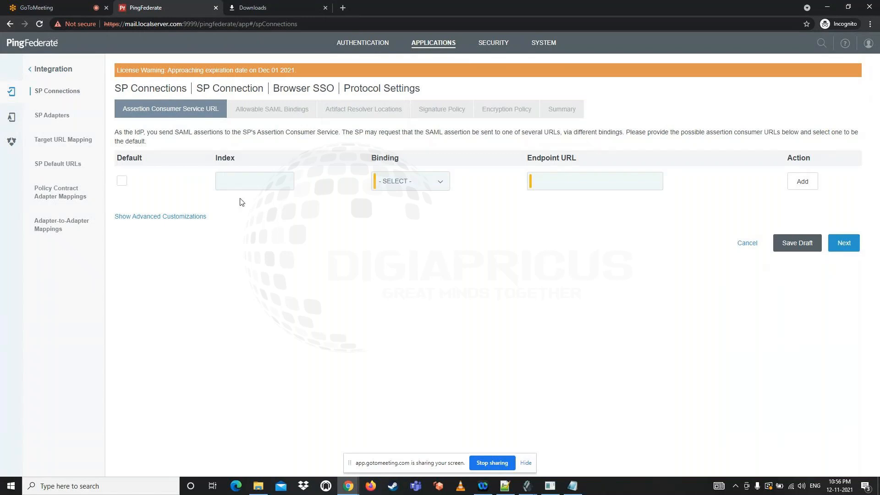
{"action": "left_click", "coordinate": [405, 182]}
{"action": "left_click", "coordinate": [399, 209]}
{"action": "left_click", "coordinate": [545, 183]}
{"action": "type", "text": "http://www.google.o"}
{"action": "key", "text": "BackSpace"}
{"action": "key", "text": "BackSpace"}
{"action": "key", "text": "BackSpace"}
{"action": "key", "text": "BackSpace"}
{"action": "key", "text": "BackSpace"}
{"action": "key", "text": "BackSpace"}
{"action": "key", "text": "BackSpace"}
{"action": "key", "text": "BackSpace"}
{"action": "type", "text": "youtube.com"}
{"action": "left_click", "coordinate": [803, 183]}
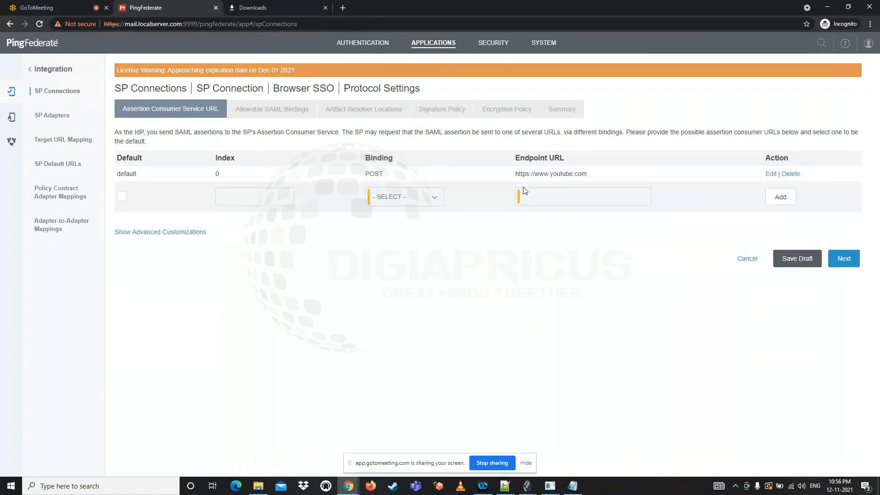
{"action": "left_click", "coordinate": [845, 258]}
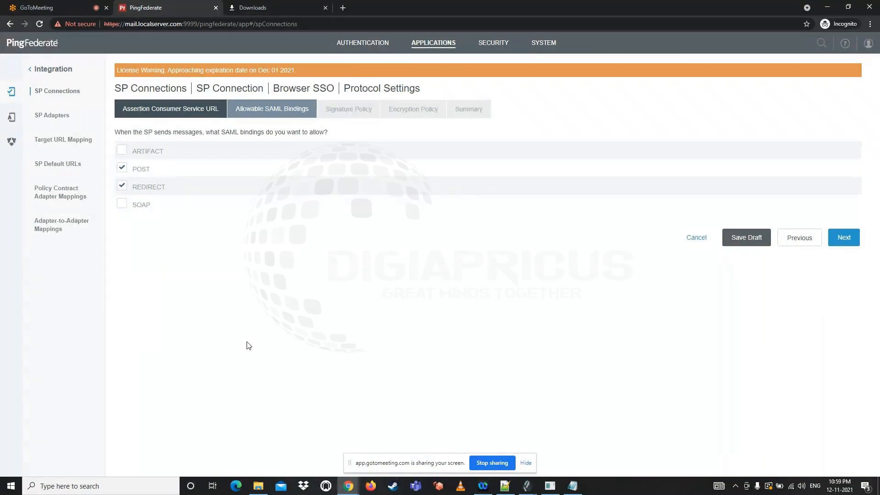
Allow only the POST and Redirect SAML bindings and set the signature policy to always sign the assertion
{"action": "left_click", "coordinate": [842, 237]}
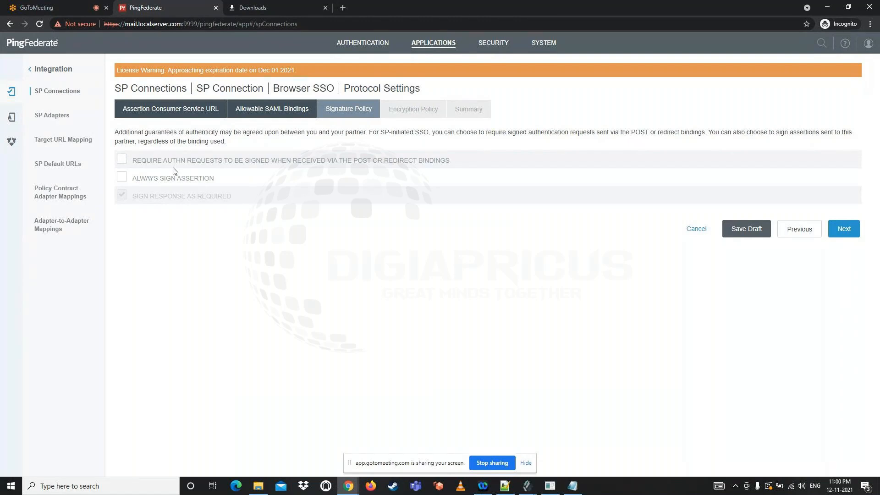
{"action": "left_click", "coordinate": [153, 178]}
{"action": "left_click", "coordinate": [843, 229]}
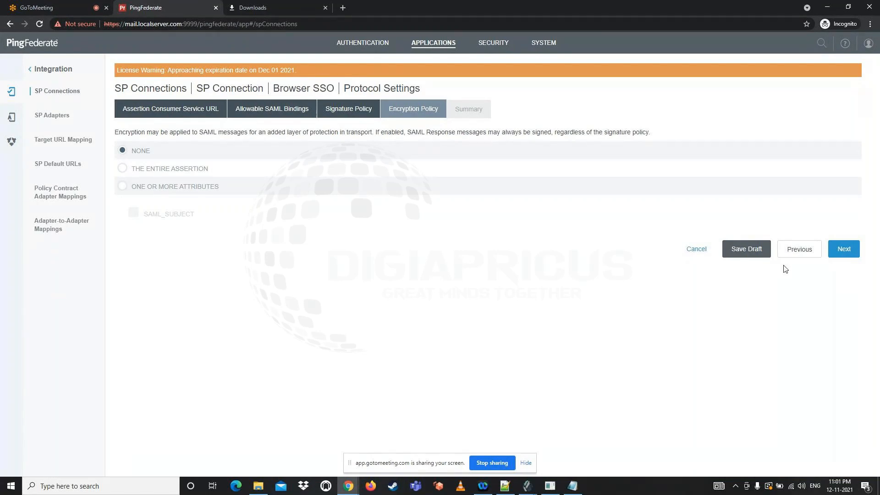
Leave the encryption policy at None and complete the protocol settings and the Browser SSO configuration
{"action": "left_click", "coordinate": [838, 253]}
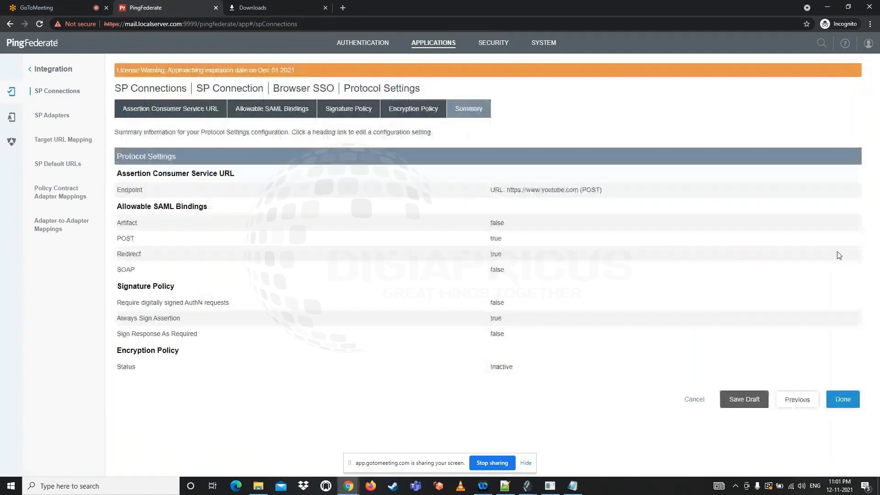
{"action": "left_click", "coordinate": [841, 400]}
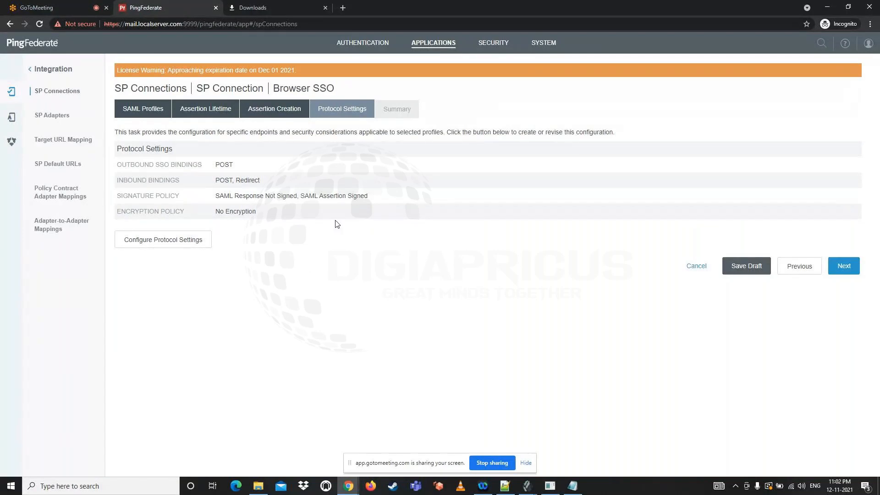
{"action": "left_click", "coordinate": [842, 270]}
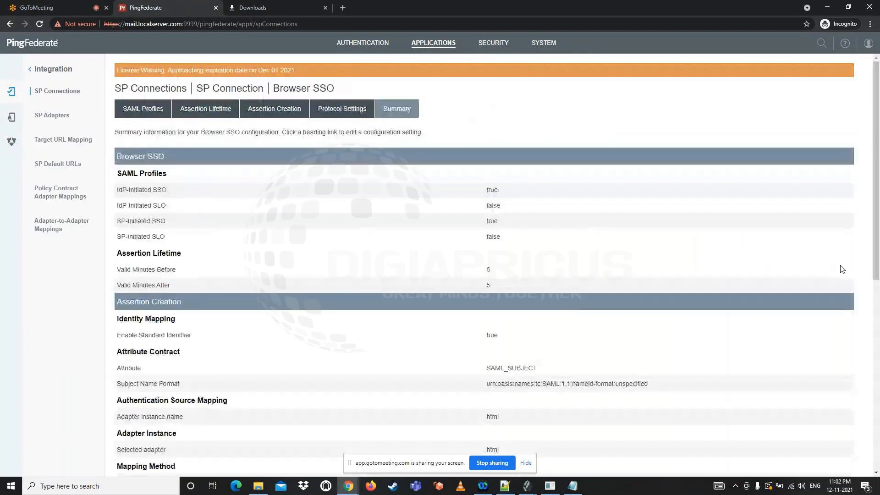
{"action": "scroll", "coordinate": [542, 250], "scroll_direction": "down", "scroll_amount": 8}
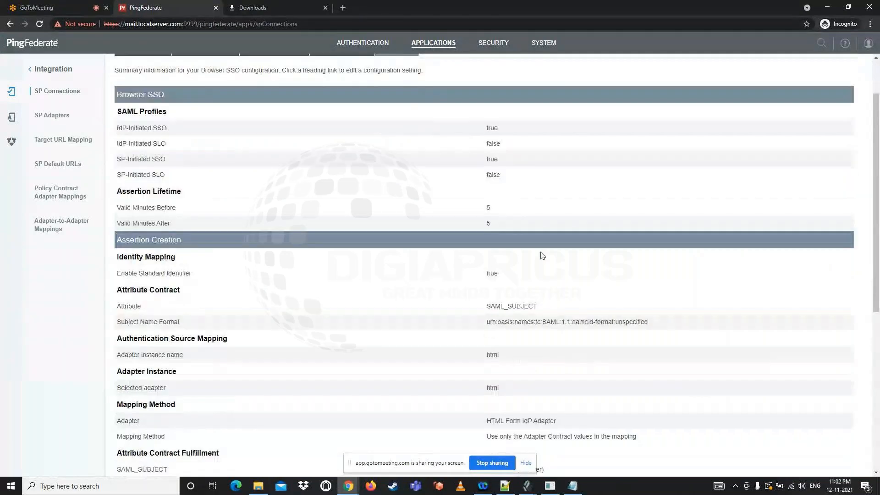
{"action": "left_click", "coordinate": [831, 461]}
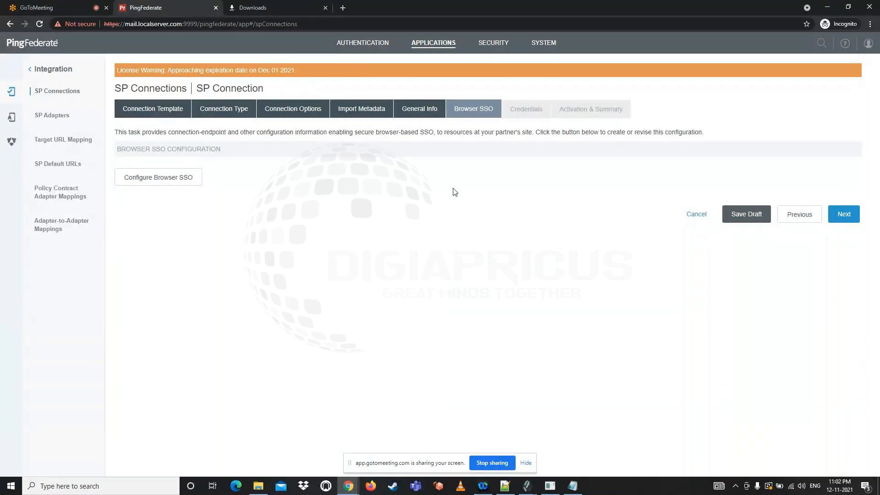
Open the connection's credentials configuration and start creating a new signing certificate in certificate management
{"action": "left_click", "coordinate": [845, 216]}
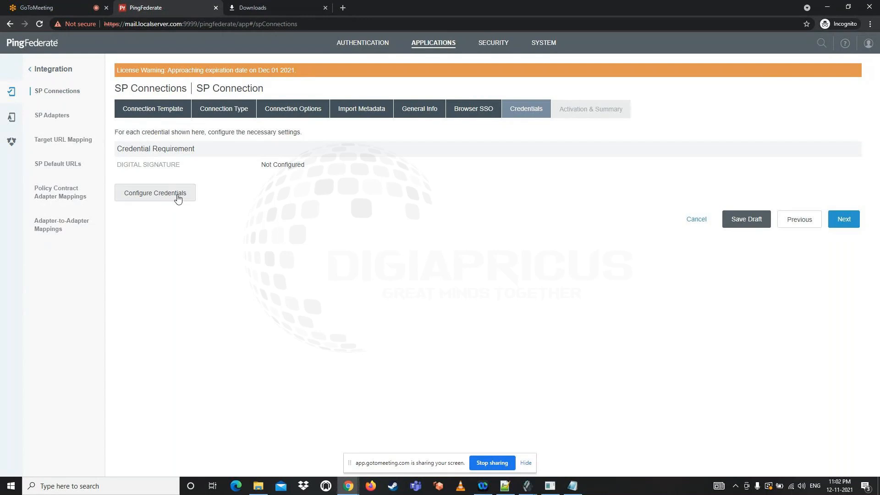
{"action": "left_click", "coordinate": [178, 199]}
{"action": "left_click", "coordinate": [259, 159]}
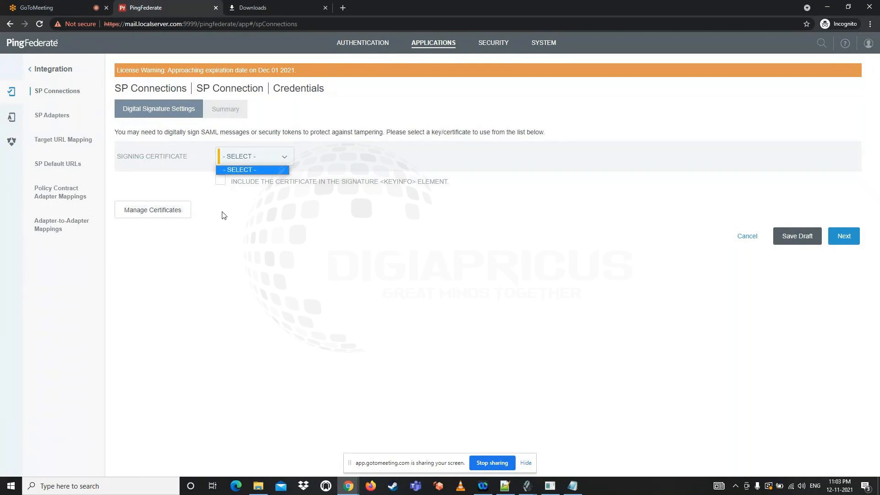
{"action": "left_click", "coordinate": [162, 212]}
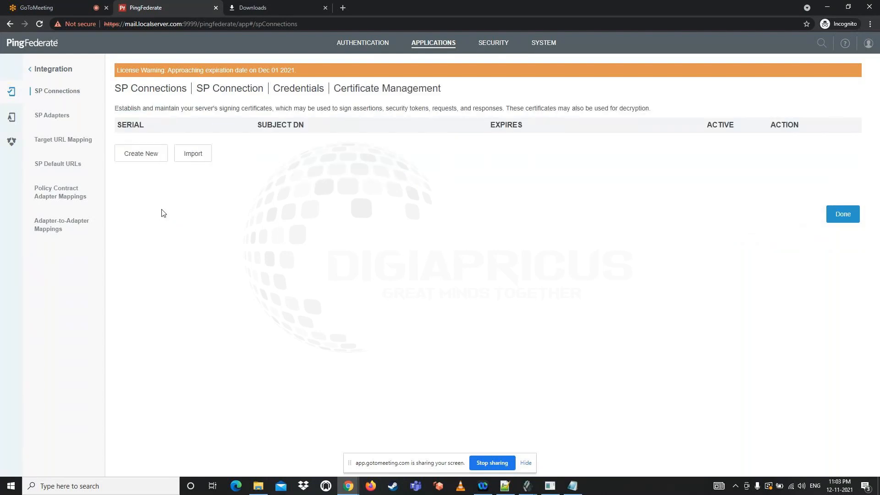
{"action": "left_click", "coordinate": [143, 160]}
{"action": "left_click", "coordinate": [234, 157]}
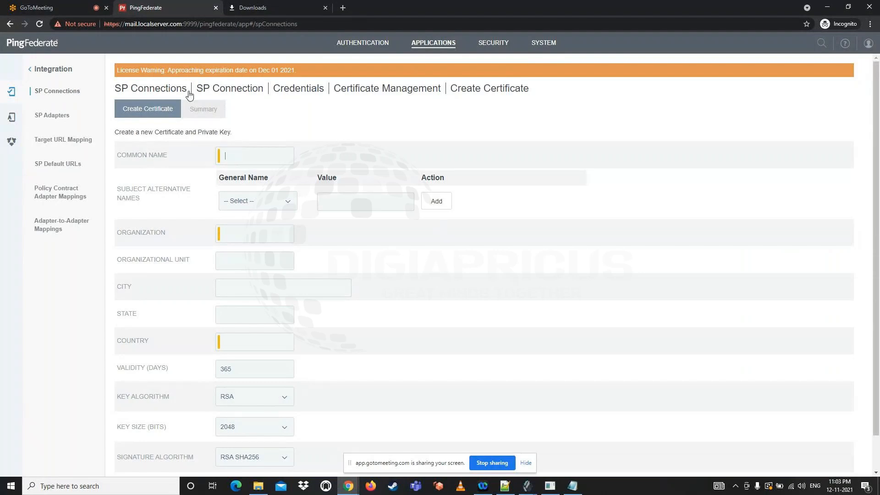
Set the certificate's common name to mail.localserver.com and add mail.localserver.com as a DNS Name subject alternative name
{"action": "left_click_drag", "start_coordinate": [125, 24], "coordinate": [183, 26]}
{"action": "key", "text": "ctrl+c"}
{"action": "left_click", "coordinate": [245, 157]}
{"action": "key", "text": "ctrl+v"}
{"action": "left_click", "coordinate": [244, 201]}
{"action": "left_click", "coordinate": [243, 222]}
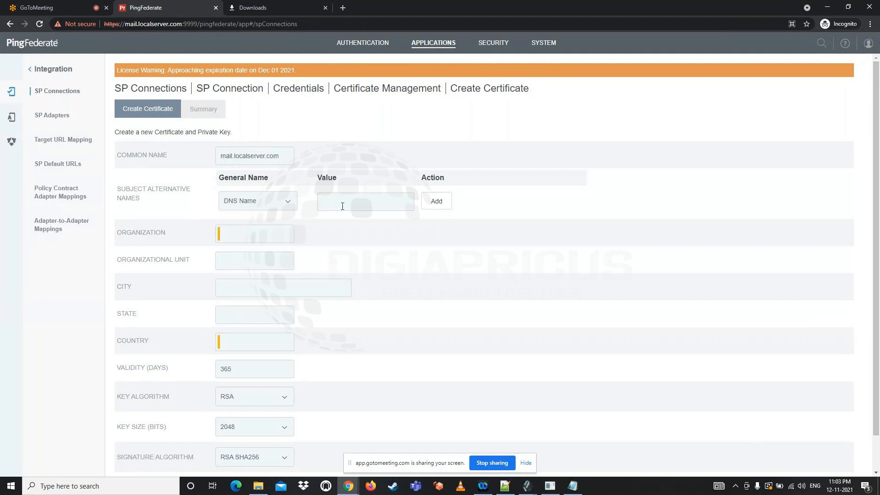
{"action": "key", "text": "ctrl+v"}
{"action": "left_click", "coordinate": [426, 203]}
Fill in the certificate's organization as Test, organizational unit as OU and country as IN
{"action": "left_click", "coordinate": [249, 252]}
{"action": "type", "text": "Test"}
{"action": "left_click", "coordinate": [245, 277]}
{"action": "type", "text": "OU"}
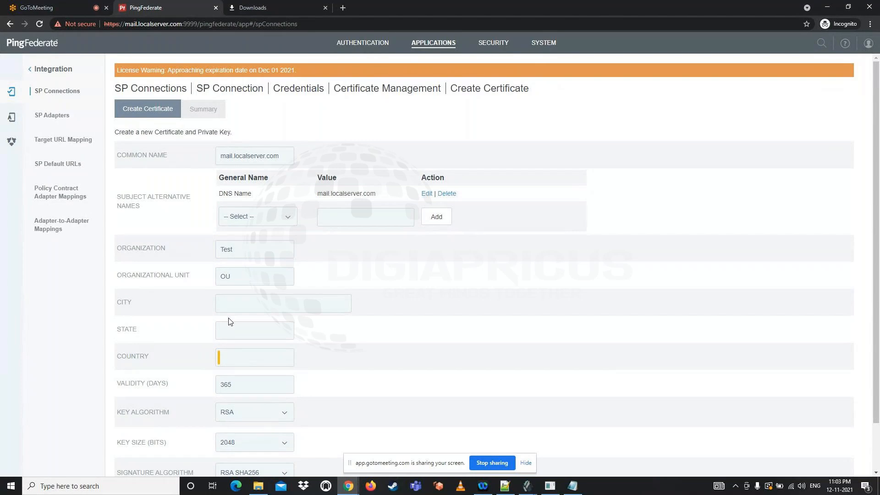
{"action": "scroll", "coordinate": [234, 324], "scroll_direction": "down", "scroll_amount": 1}
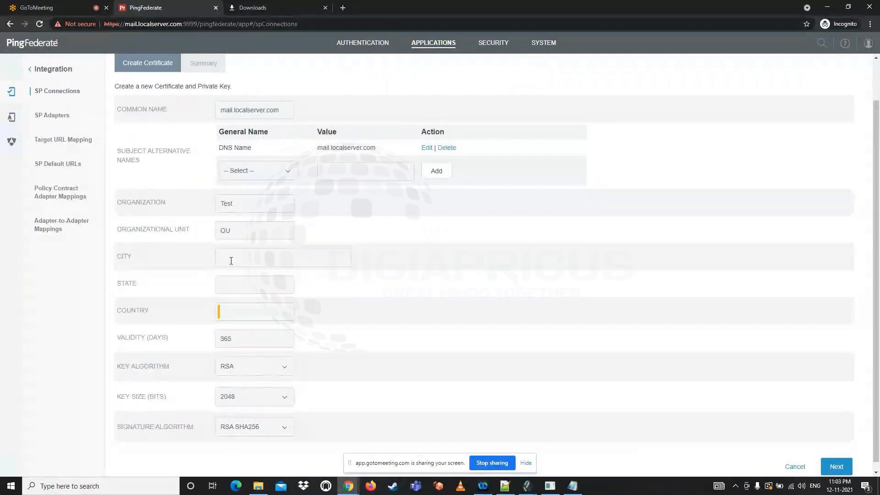
{"action": "scroll", "coordinate": [237, 277], "scroll_direction": "down", "scroll_amount": 1}
{"action": "left_click", "coordinate": [236, 304]}
{"action": "type", "text": "IN"}
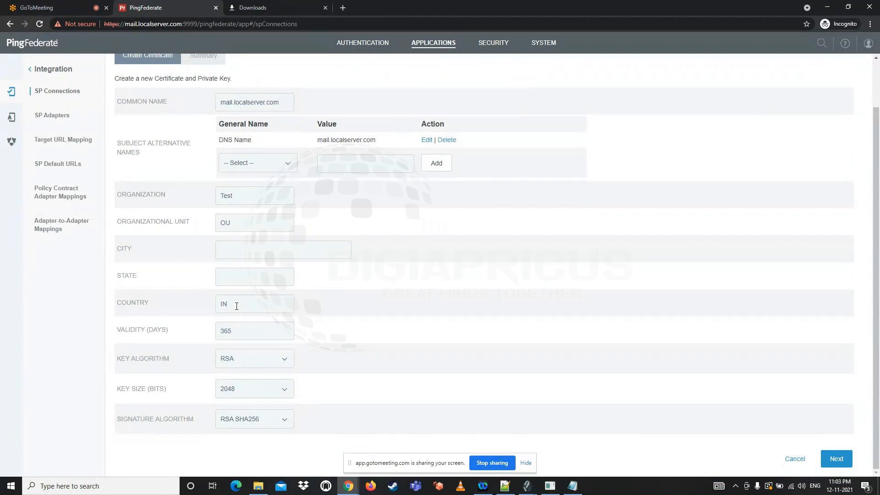
Set the certificate validity to 2000 days and save the new certificate as the active one
{"action": "double_click", "coordinate": [259, 335]}
{"action": "type", "text": "1000"}
{"action": "key", "text": "BackSpace"}
{"action": "key", "text": "BackSpace"}
{"action": "key", "text": "BackSpace"}
{"action": "type", "text": "2000"}
{"action": "left_click", "coordinate": [834, 459]}
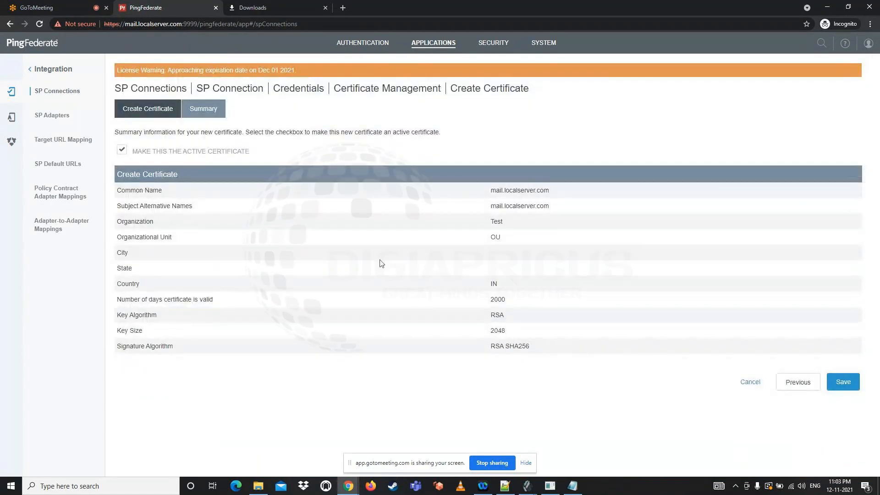
{"action": "left_click", "coordinate": [839, 386]}
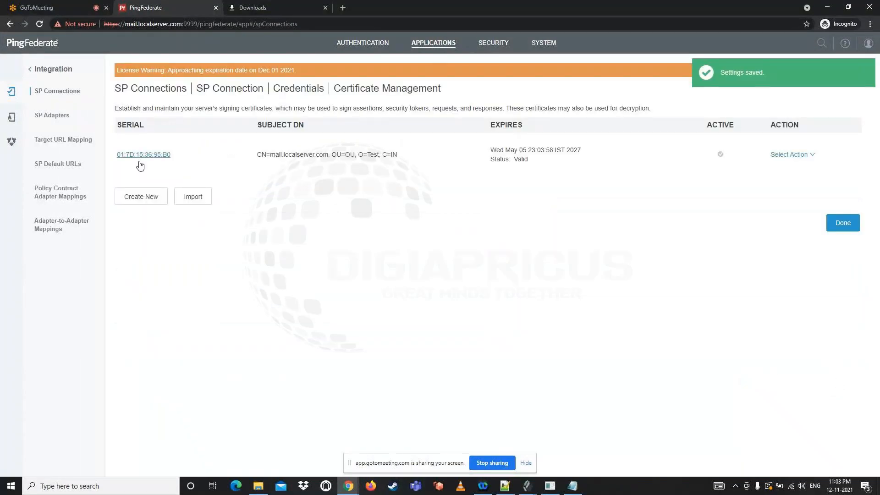
Use the mail.localserver.com certificate with RSA SHA256 for signing, complete the credentials and proceed to the activation summary
{"action": "left_click", "coordinate": [838, 225]}
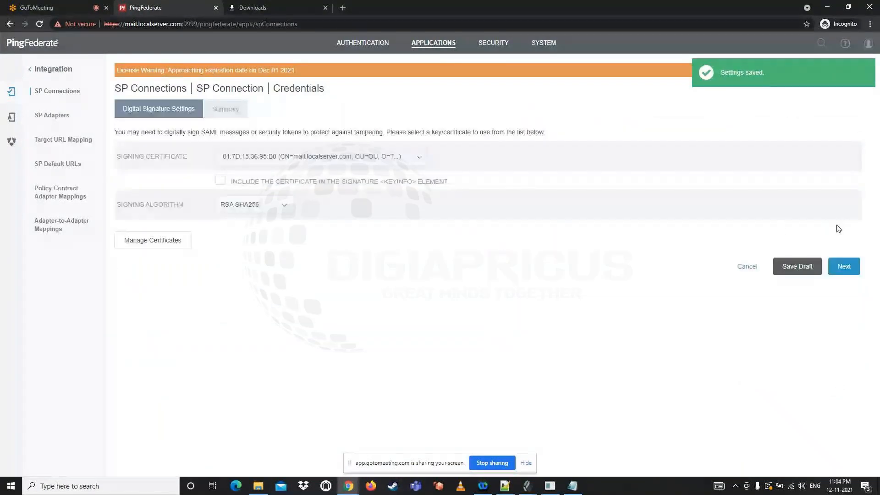
{"action": "left_click", "coordinate": [234, 158]}
{"action": "left_click", "coordinate": [250, 173]}
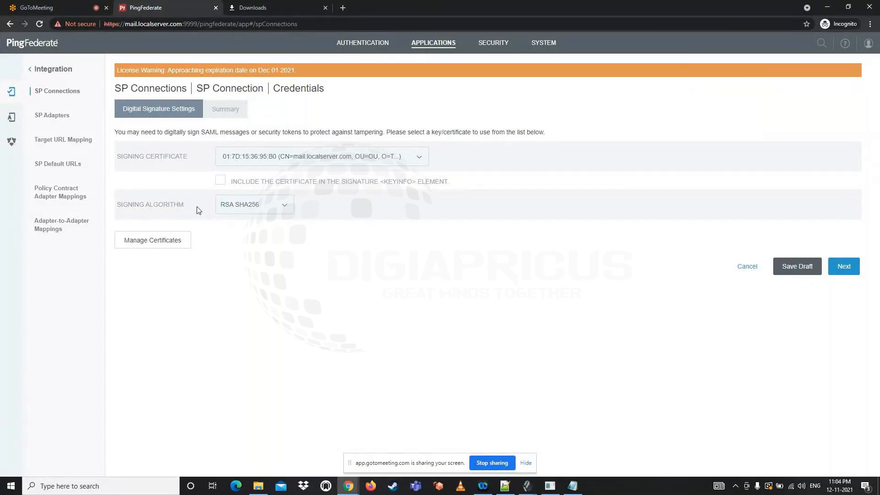
{"action": "left_click", "coordinate": [842, 273]}
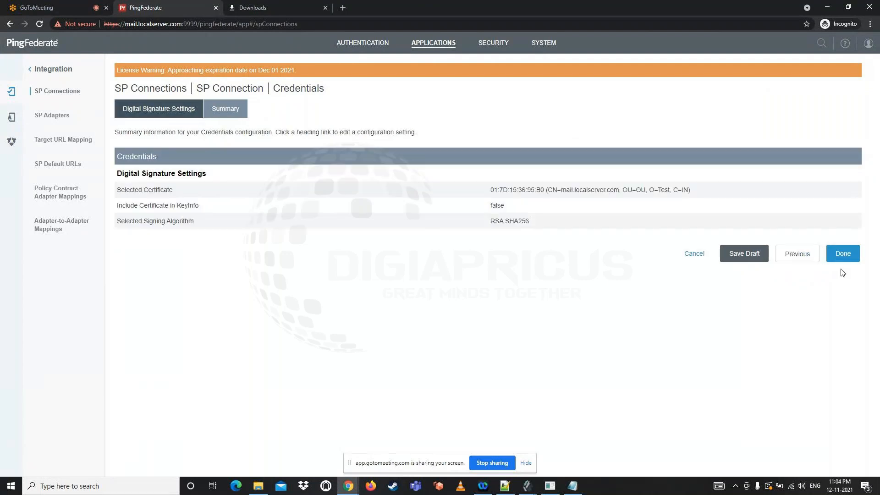
{"action": "left_click", "coordinate": [846, 258]}
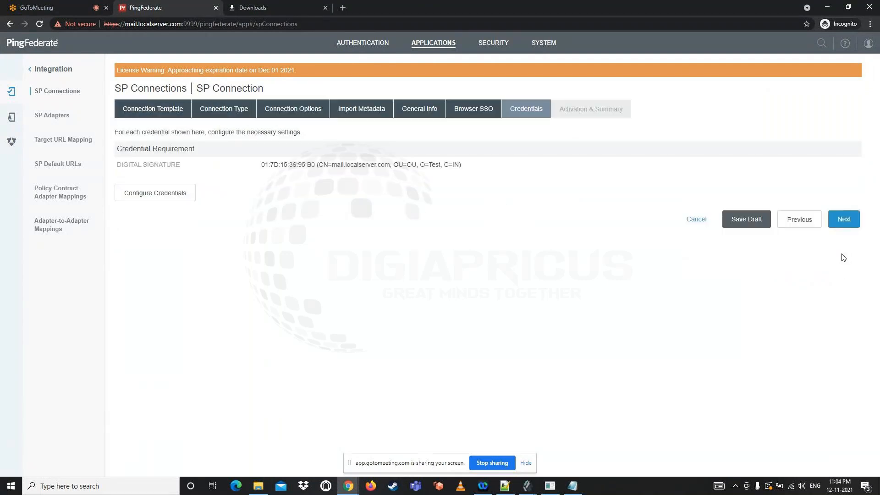
{"action": "left_click", "coordinate": [844, 219]}
Review the summary of the test-sp1 connection and save the connection
{"action": "scroll", "coordinate": [412, 213], "scroll_direction": "down", "scroll_amount": 1}
{"action": "scroll", "coordinate": [411, 214], "scroll_direction": "down", "scroll_amount": 10}
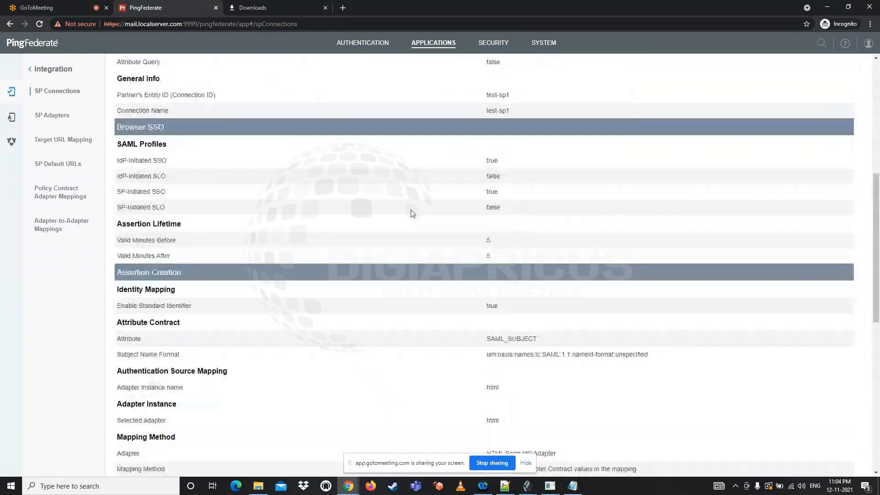
{"action": "scroll", "coordinate": [412, 213], "scroll_direction": "up", "scroll_amount": 7}
{"action": "scroll", "coordinate": [411, 213], "scroll_direction": "up", "scroll_amount": 6}
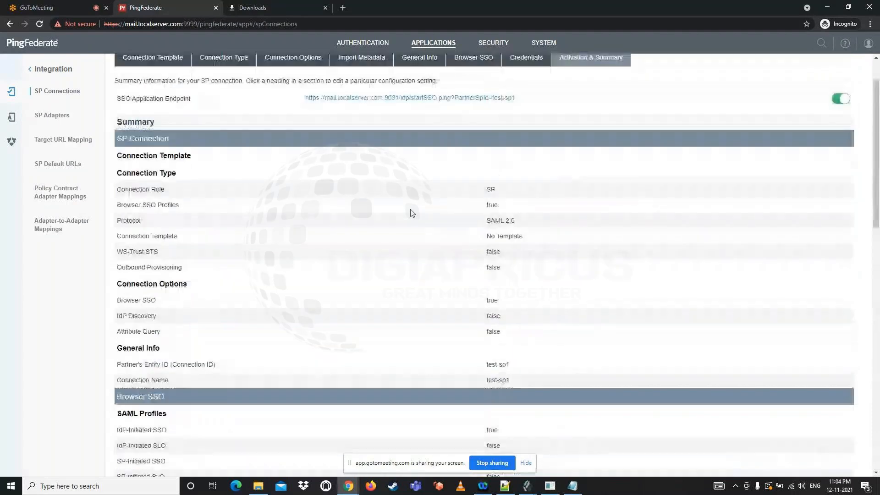
{"action": "scroll", "coordinate": [412, 213], "scroll_direction": "down", "scroll_amount": 1}
{"action": "scroll", "coordinate": [412, 213], "scroll_direction": "down", "scroll_amount": 16}
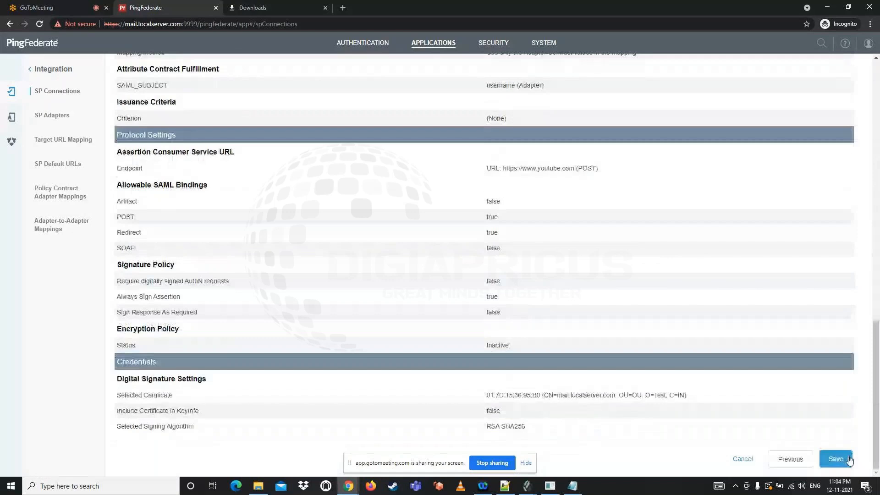
{"action": "left_click", "coordinate": [836, 458]}
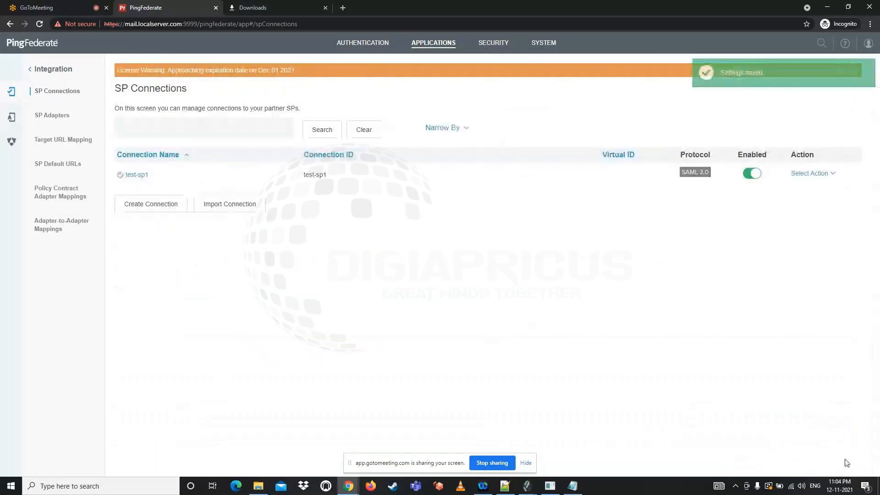
Open the saved test-sp1 connection and load its SSO Application Endpoint in a new browser tab
{"action": "left_click", "coordinate": [139, 176]}
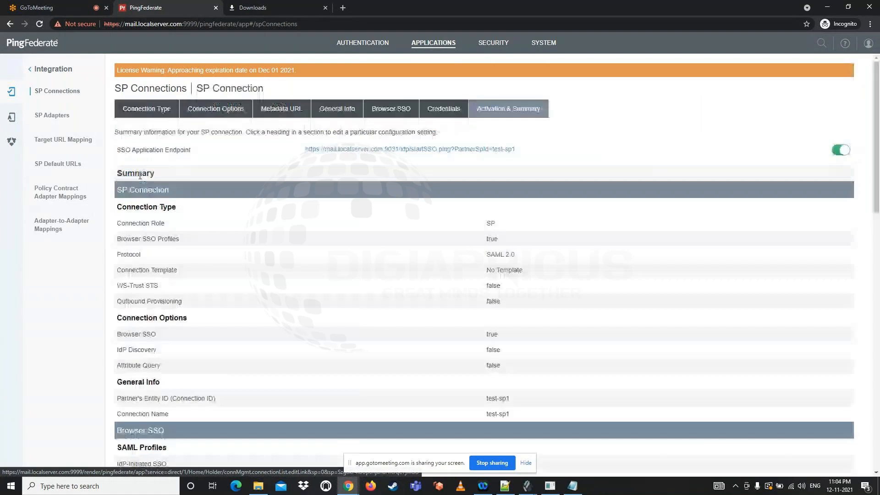
{"action": "left_click_drag", "start_coordinate": [287, 153], "coordinate": [523, 161]}
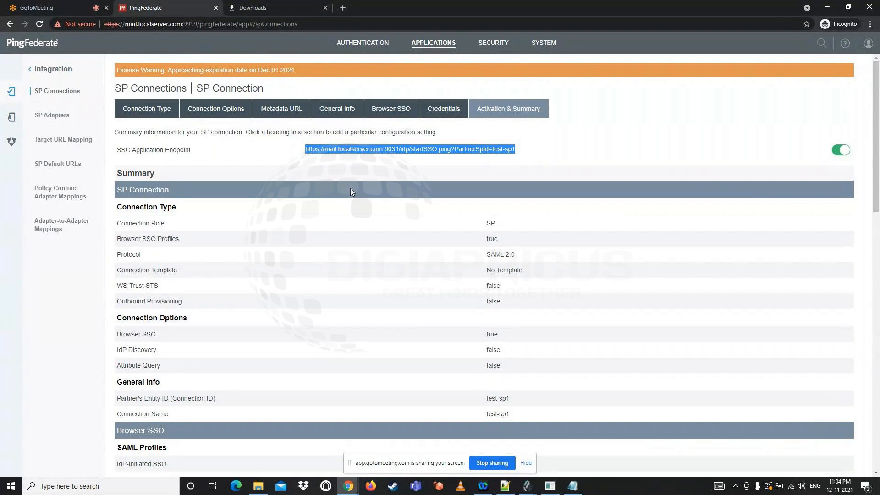
{"action": "right_click", "coordinate": [358, 150]}
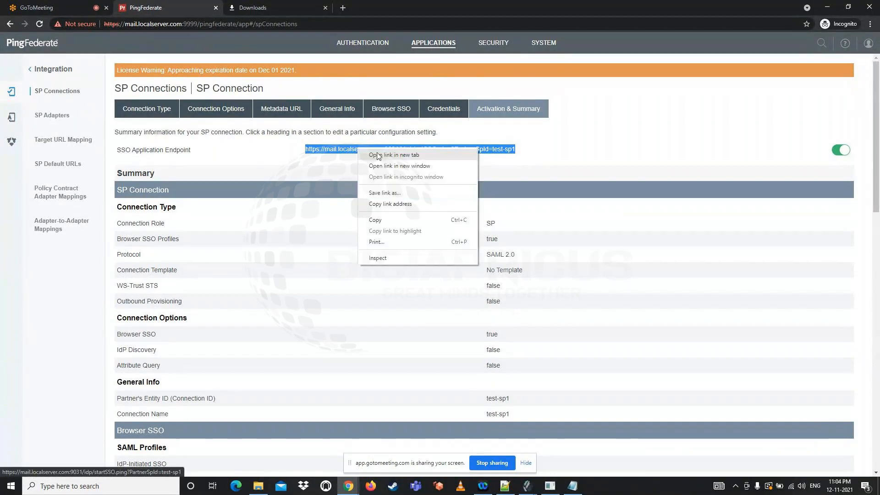
{"action": "left_click", "coordinate": [378, 155]}
{"action": "key", "text": "ctrl+Tab"}
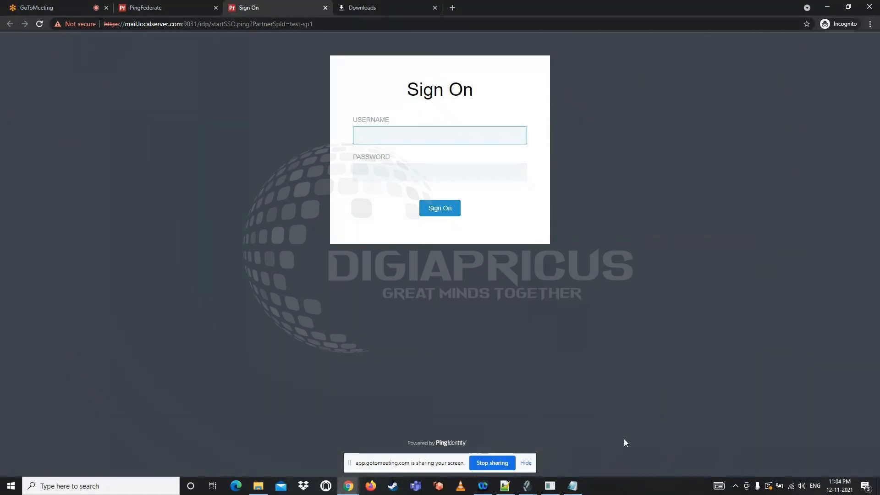
Switch to the Manage Entries window of the OpenDJ control panel and select the User ID text of the user.6 entry
{"action": "left_click", "coordinate": [527, 487]}
{"action": "left_click", "coordinate": [543, 463]}
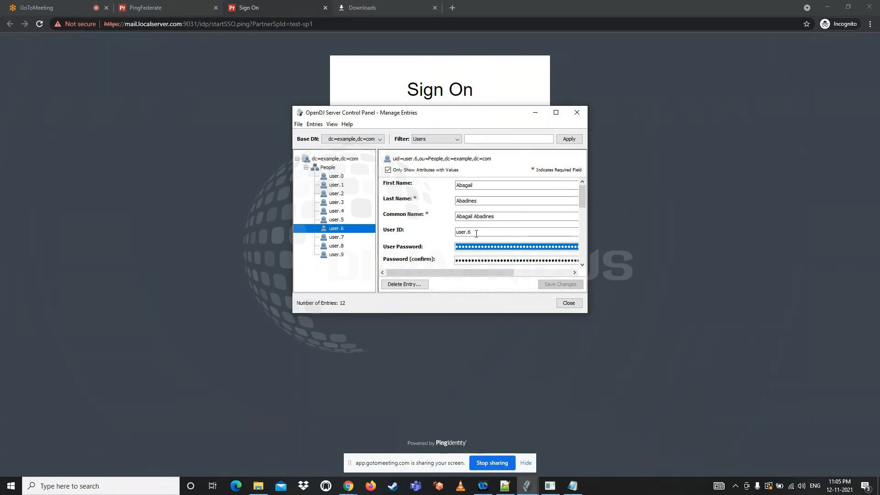
{"action": "left_click_drag", "start_coordinate": [480, 232], "coordinate": [454, 231]}
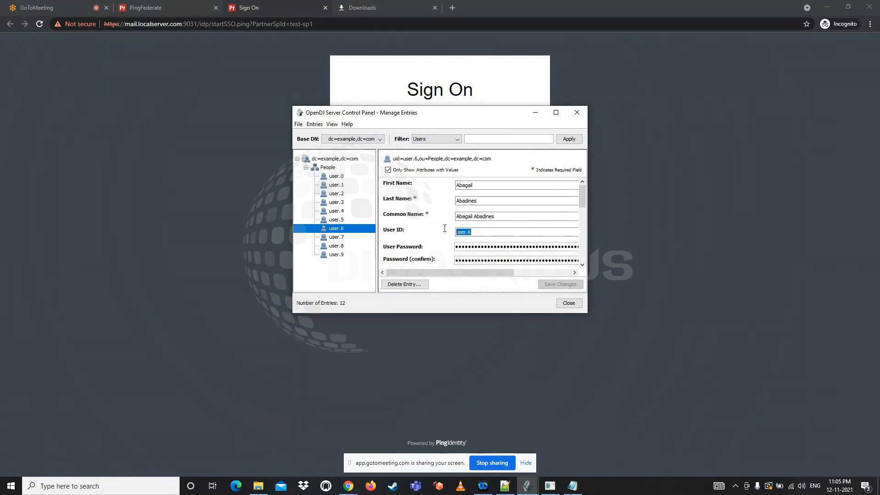
Try to save a new user password for user.6, entering it in the User Password and confirmation fields, and check the save details
{"action": "left_click", "coordinate": [475, 247]}
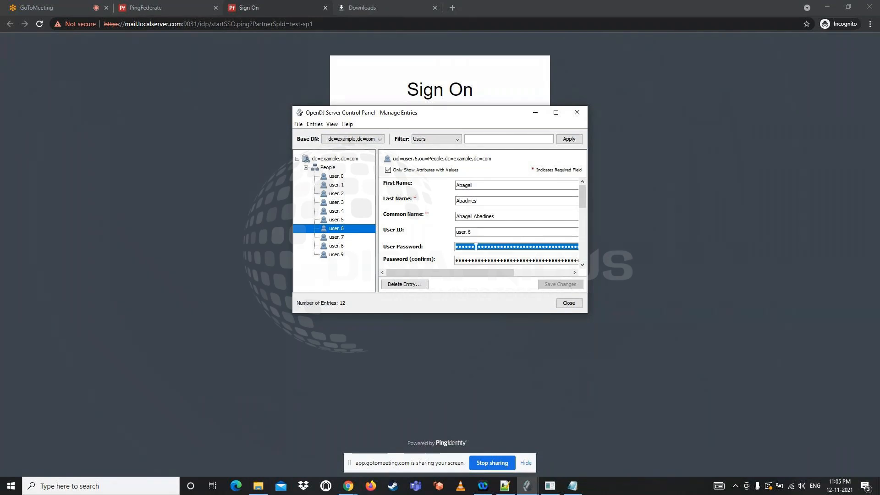
{"action": "key", "text": "BackSpace"}
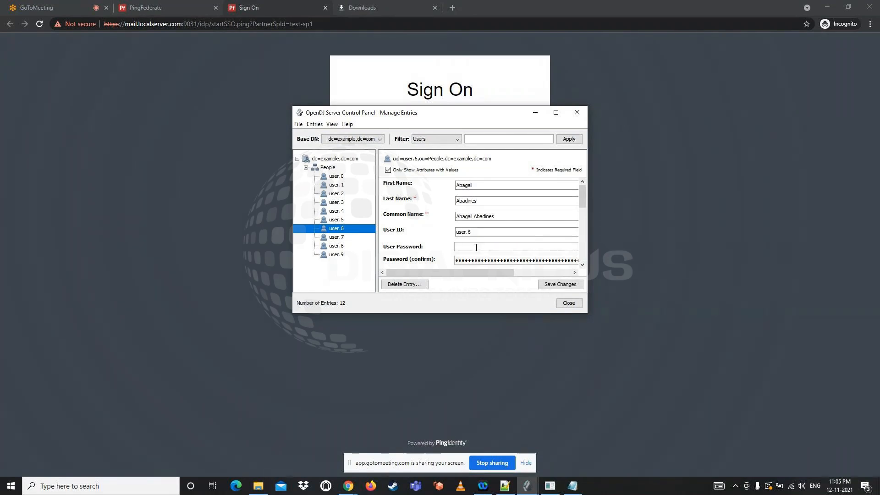
{"action": "type", "text": "password123"}
{"action": "key", "text": "Tab"}
{"action": "type", "text": "password123"}
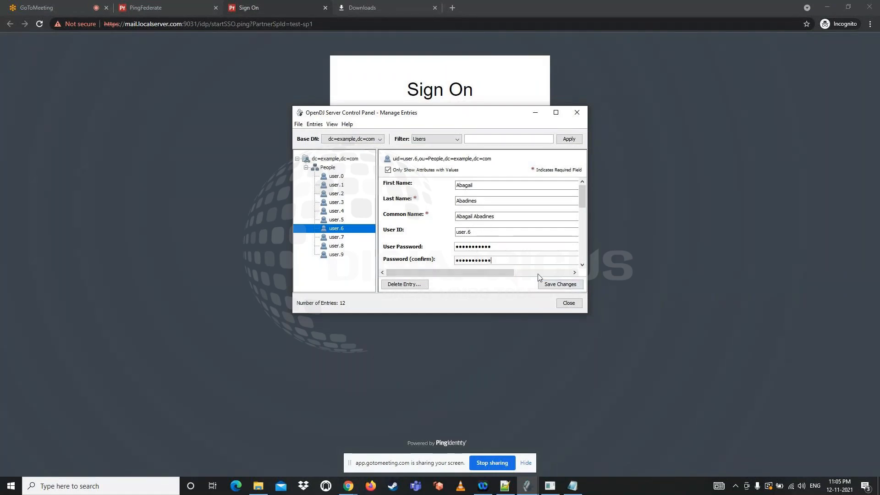
{"action": "left_click", "coordinate": [553, 284]}
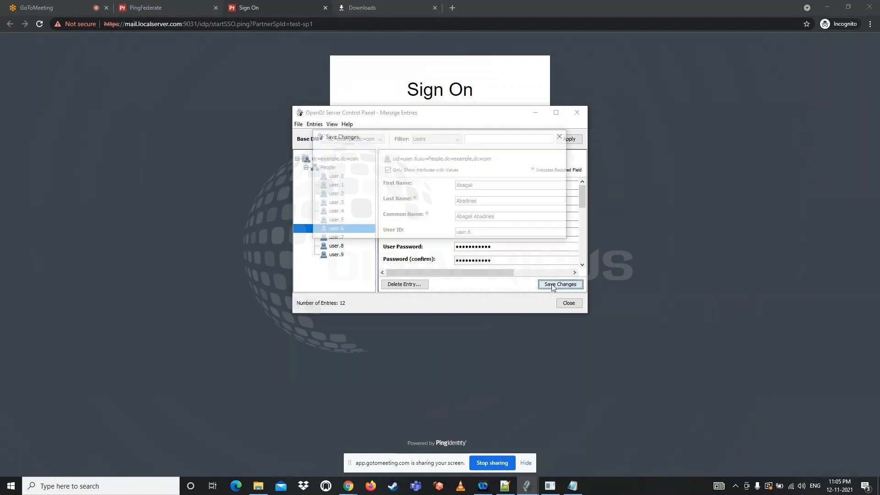
{"action": "left_click", "coordinate": [337, 204]}
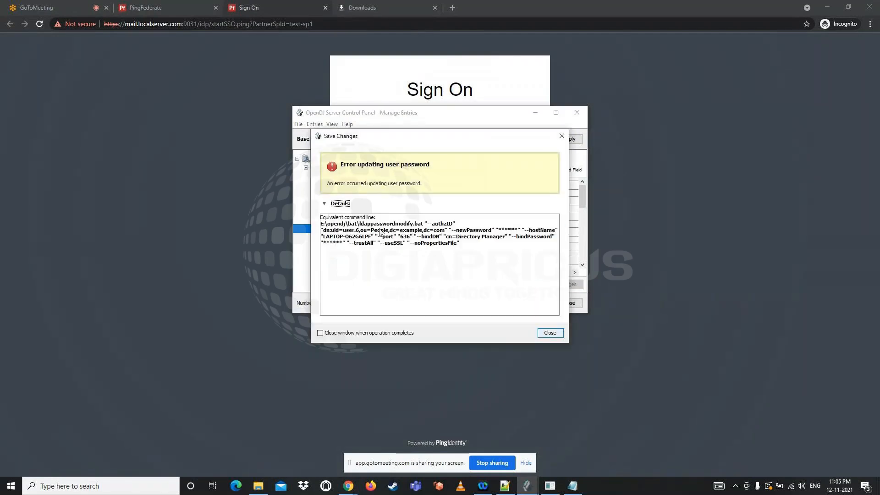
{"action": "left_click", "coordinate": [555, 334]}
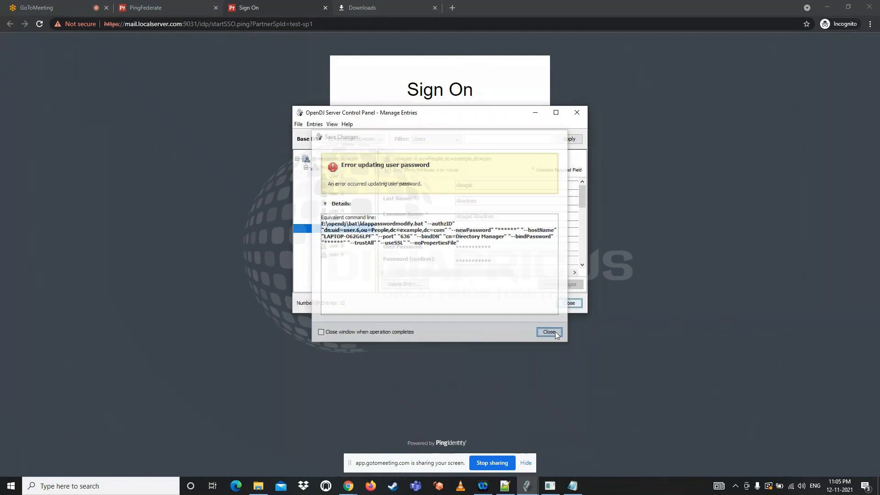
{"action": "left_click", "coordinate": [557, 113]}
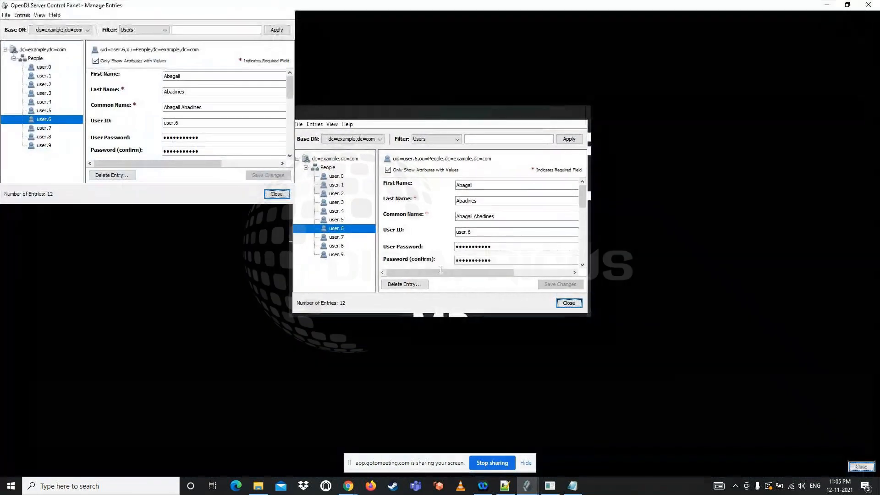
{"action": "double_click", "coordinate": [203, 138]}
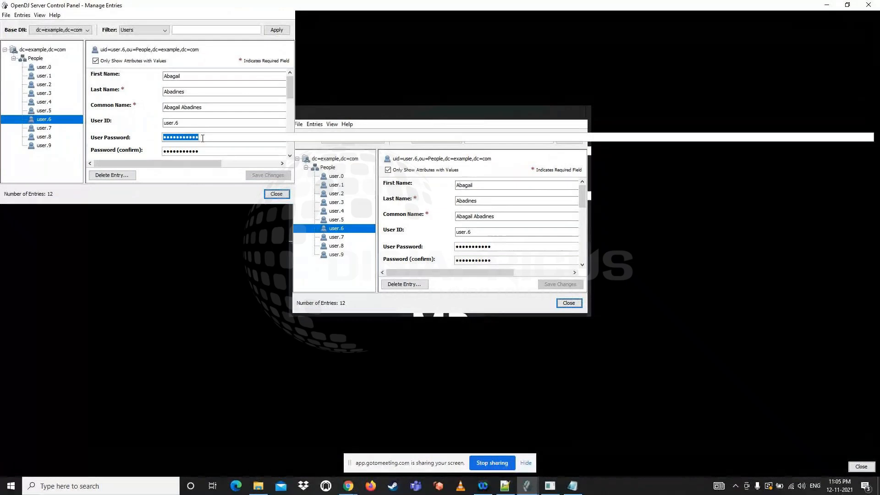
{"action": "key", "text": "BackSpace"}
{"action": "type", "text": "••••••••••"}
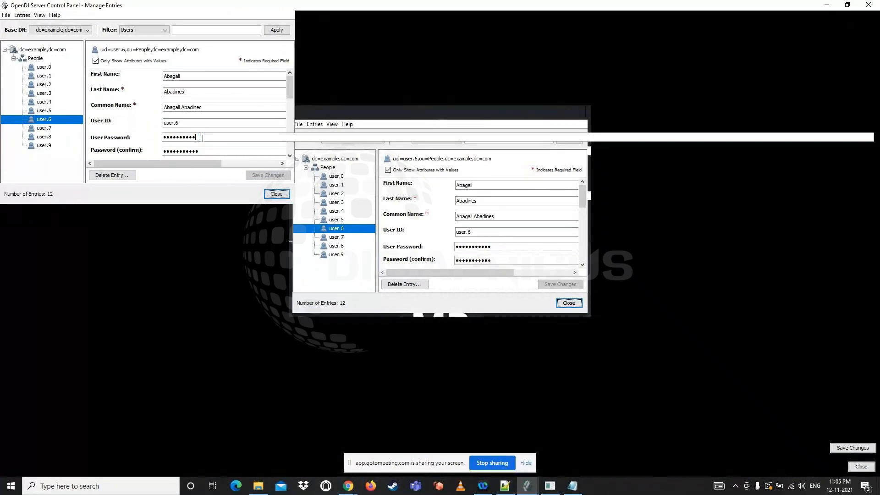
{"action": "type", "text": "•••"}
{"action": "key", "text": "Tab"}
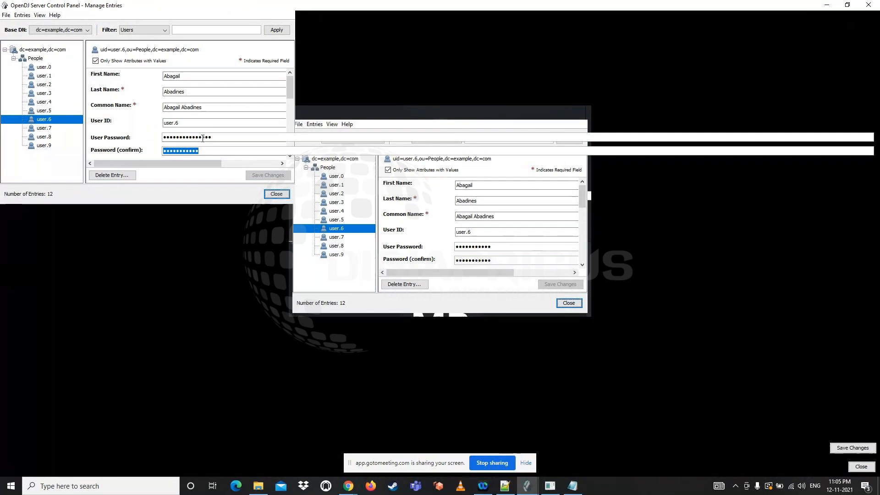
Enter a new password for user.6 in the User Password and confirmation fields and save the changes to the entry
{"action": "double_click", "coordinate": [203, 138]}
{"action": "key", "text": "BackSpace"}
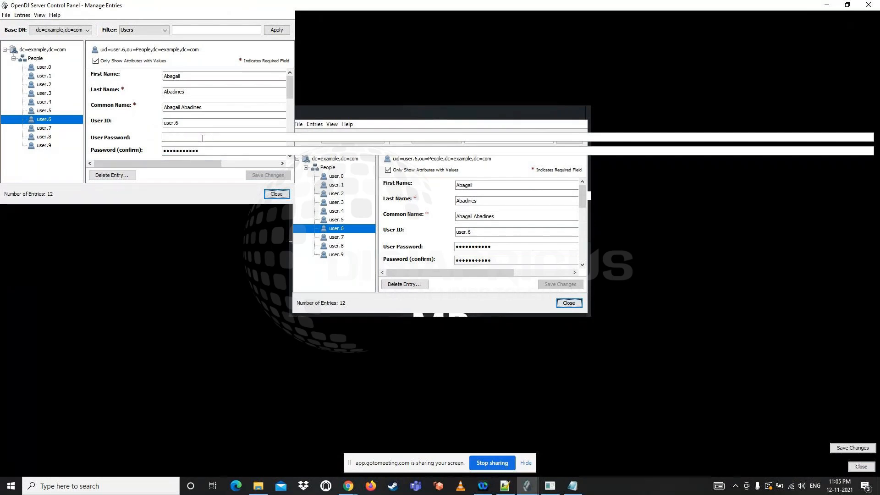
{"action": "type", "text": "•••••••••••"}
{"action": "key", "text": "Tab"}
{"action": "type", "text": "•••••••••••••"}
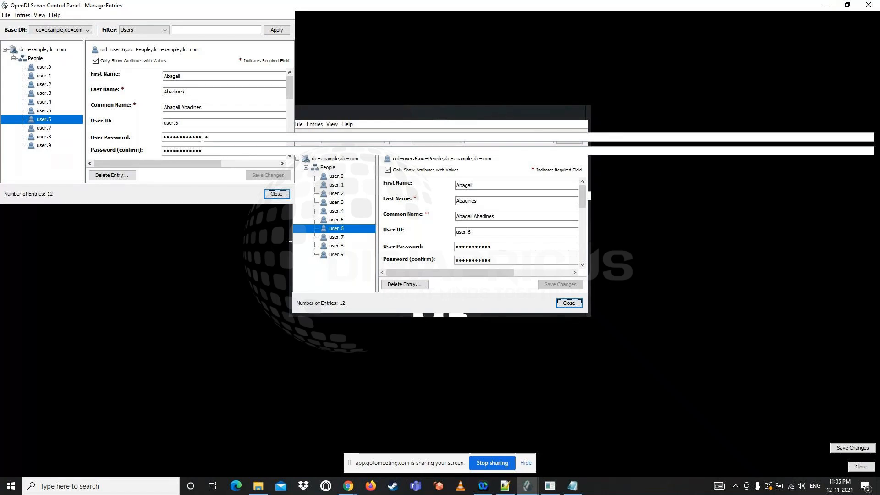
{"action": "type", "text": "•"}
{"action": "key", "text": "Tab"}
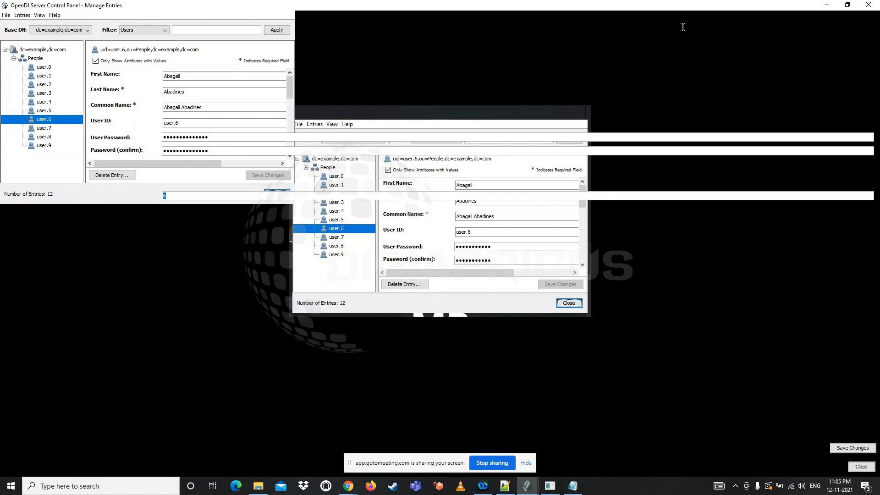
{"action": "left_click", "coordinate": [847, 5]}
{"action": "left_click", "coordinate": [563, 284]}
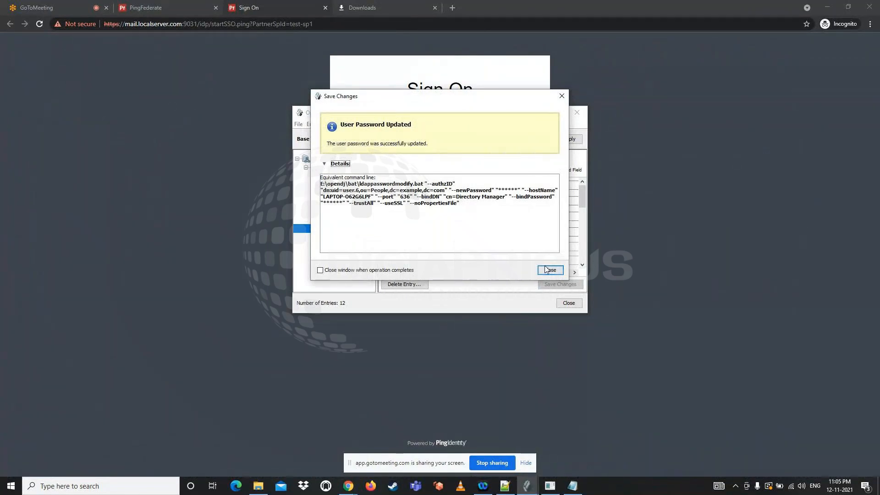
{"action": "left_click", "coordinate": [547, 270]}
Copy the User ID of the user.6 entry and sign on with it on the PingFederate Sign On page, entering the account password
{"action": "left_click_drag", "start_coordinate": [474, 232], "coordinate": [438, 233]}
{"action": "key", "text": "ctrl+c"}
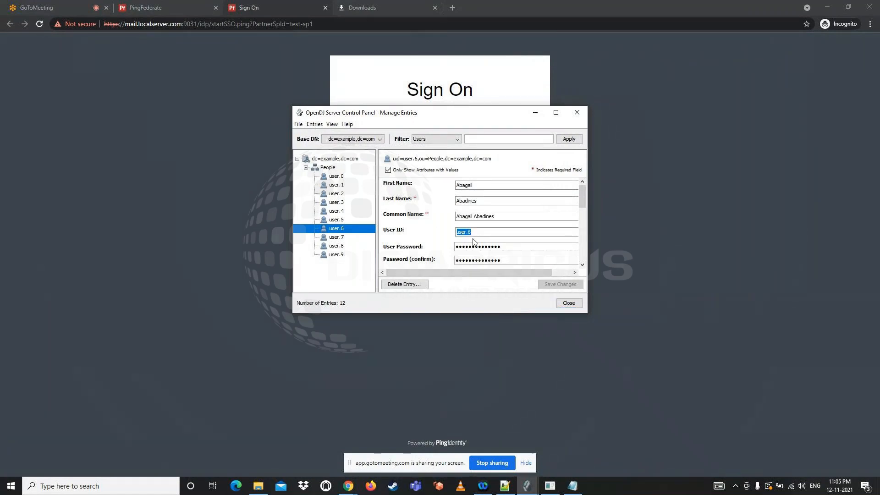
{"action": "left_click", "coordinate": [381, 134]}
{"action": "key", "text": "ctrl+v"}
{"action": "left_click", "coordinate": [385, 173]}
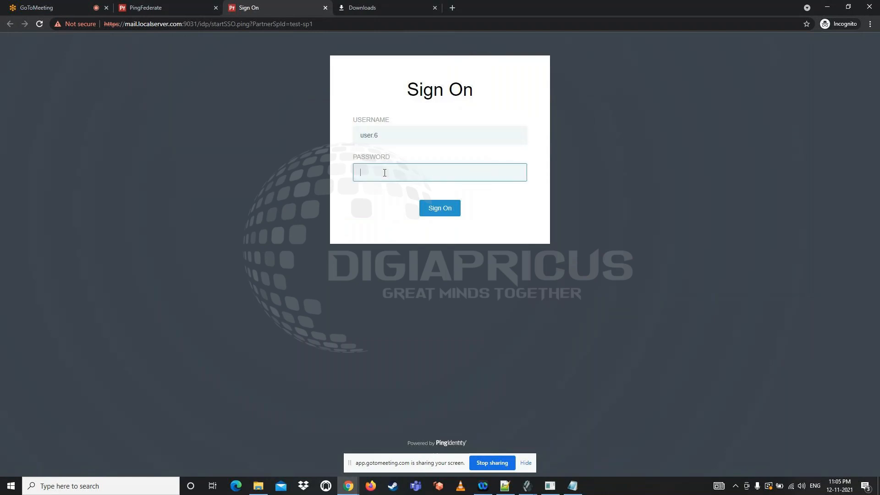
{"action": "type", "text": "••••••••••••"}
{"action": "key", "text": "Return"}
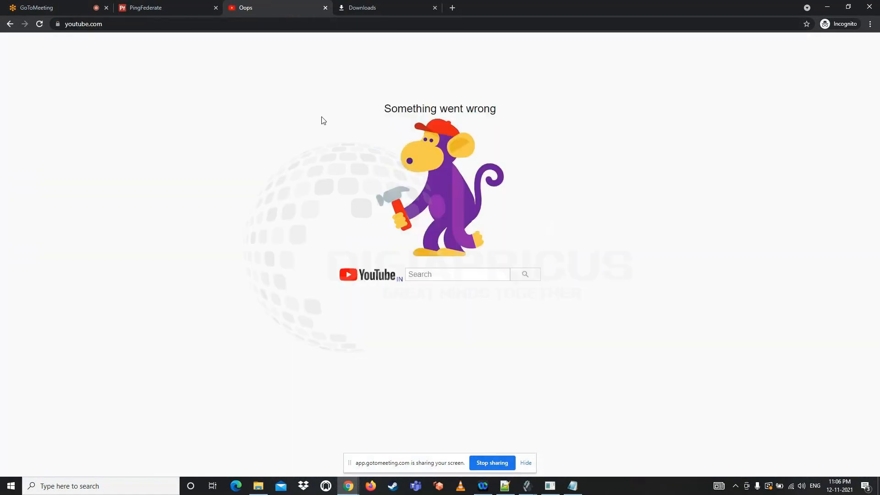
Copy the SSO Application Endpoint link of the test-sp1 connection and paste it as the address in a new regular browser window
{"action": "left_click", "coordinate": [110, 25]}
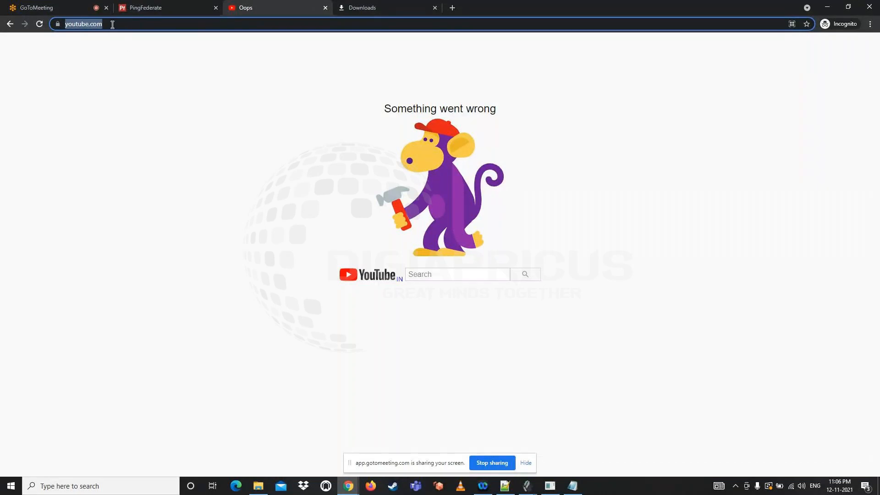
{"action": "left_click", "coordinate": [131, 6]}
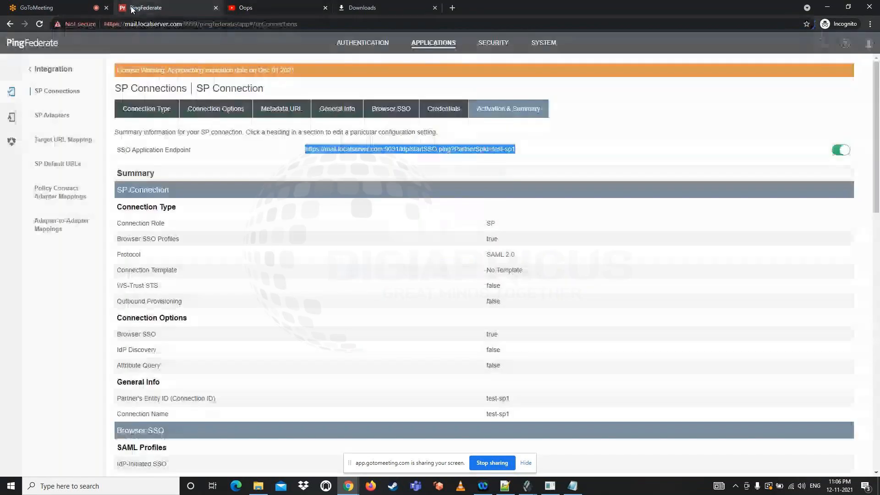
{"action": "right_click", "coordinate": [401, 148]}
{"action": "left_click", "coordinate": [419, 198]}
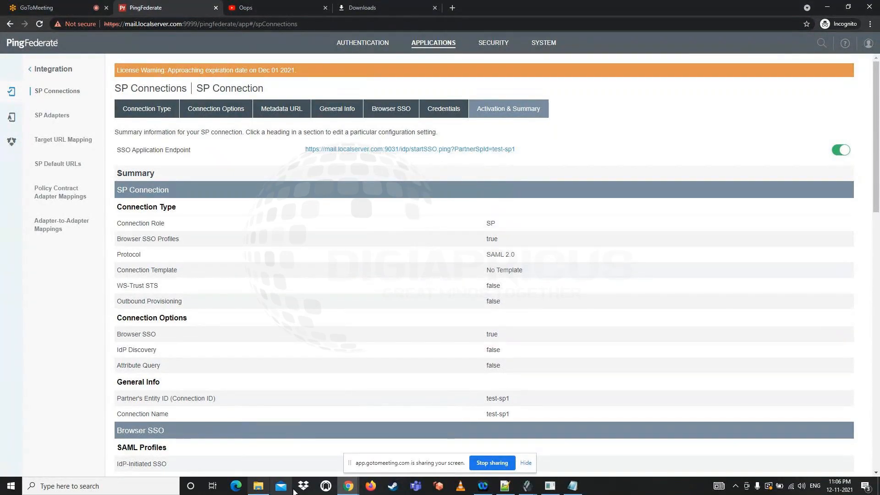
{"action": "right_click", "coordinate": [342, 489]}
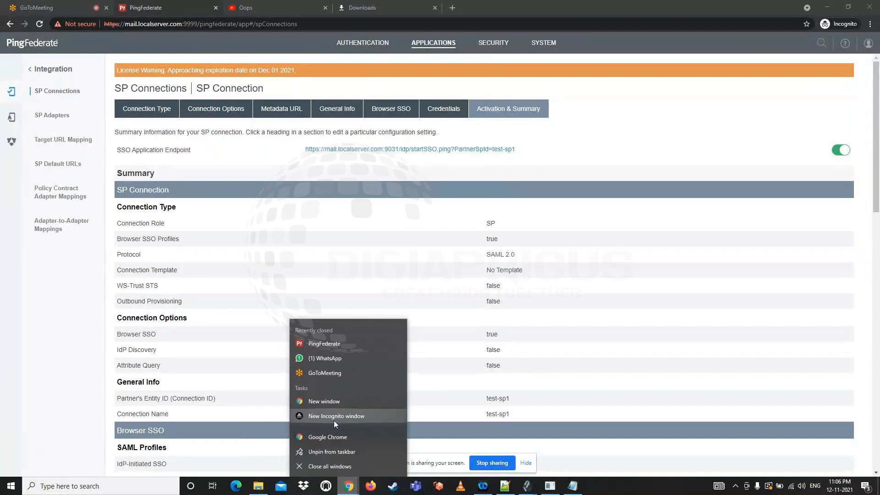
{"action": "left_click", "coordinate": [334, 402]}
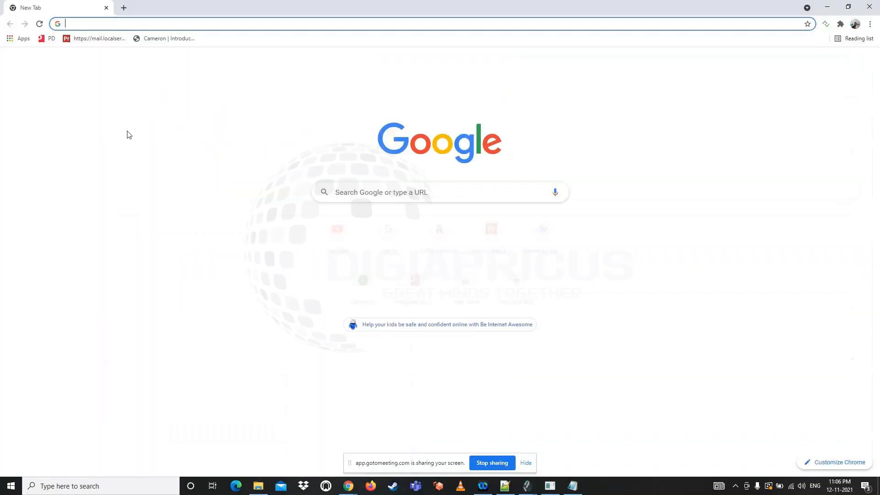
{"action": "left_click", "coordinate": [86, 26]}
{"action": "key", "text": "ctrl+v"}
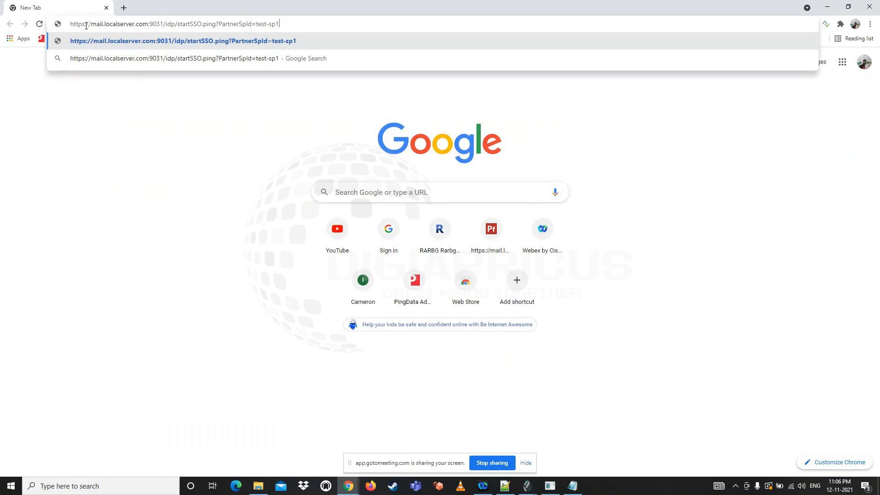
{"action": "key", "text": "Return"}
Search the web for "saml tracer for chrome" in a new tab and open the SAML-tracer page in the Chrome Web Store
{"action": "left_click", "coordinate": [125, 8]}
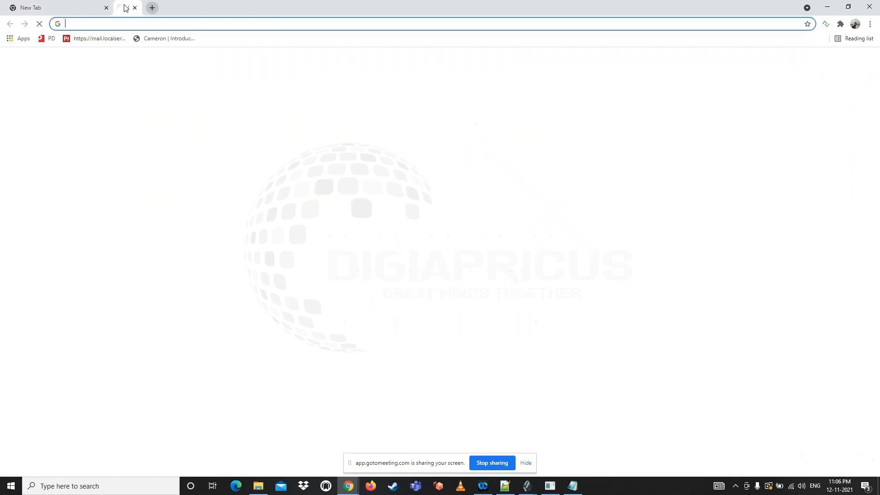
{"action": "left_click", "coordinate": [261, 26]}
{"action": "type", "text": "sa"}
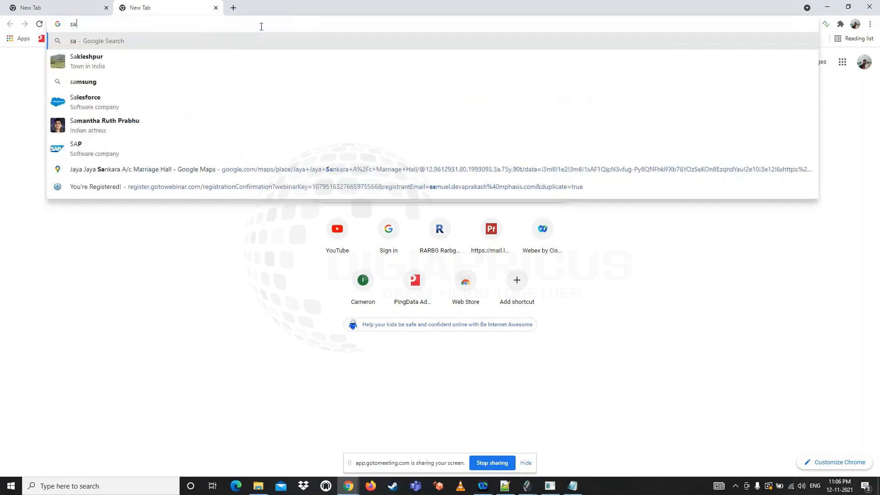
{"action": "type", "text": "ml tracrer"}
{"action": "key", "text": "BackSpace"}
{"action": "key", "text": "BackSpace"}
{"action": "key", "text": "BackSpace"}
{"action": "type", "text": "er"}
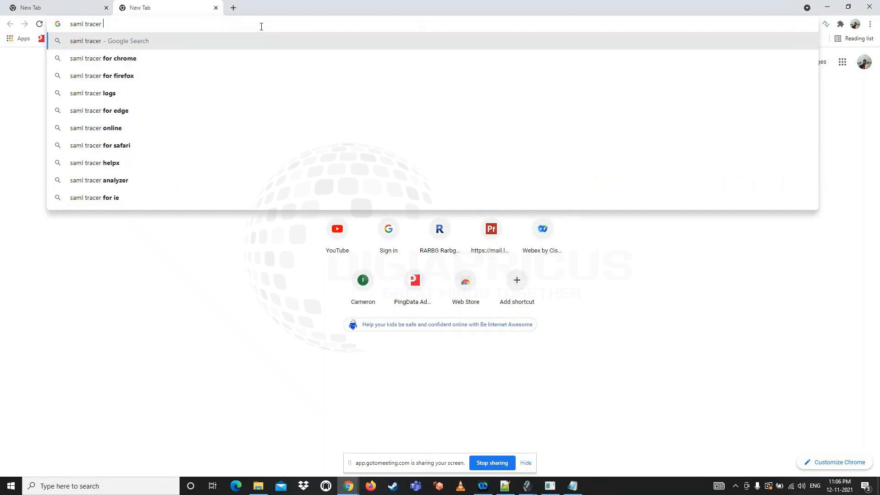
{"action": "key", "text": "Down"}
{"action": "key", "text": "Return"}
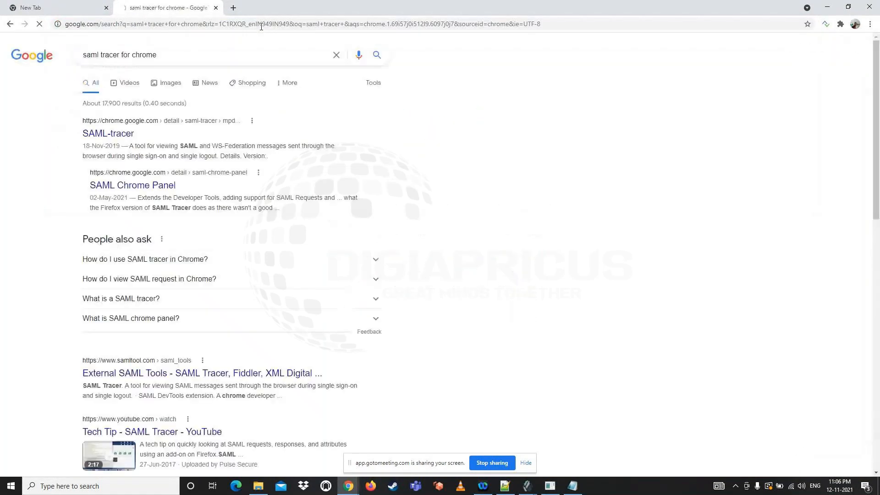
{"action": "left_click", "coordinate": [87, 134]}
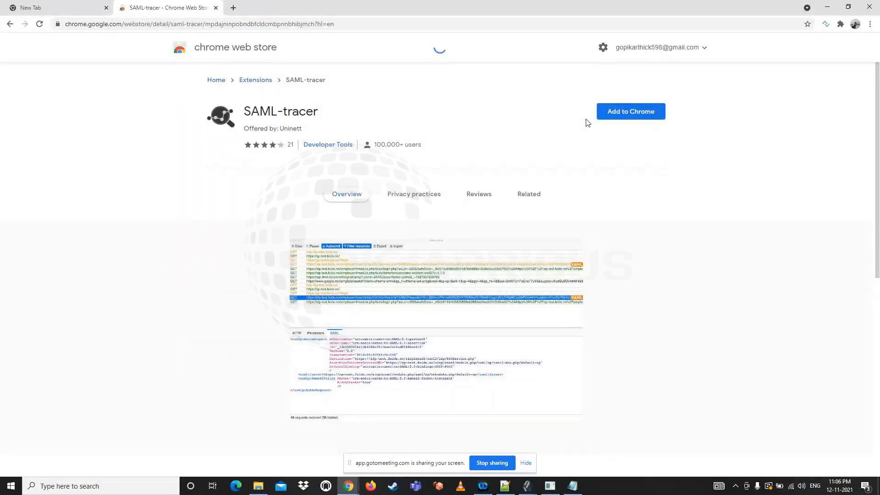
Add the SAML-tracer extension to Chrome and start its tracing window
{"action": "left_click", "coordinate": [613, 112]}
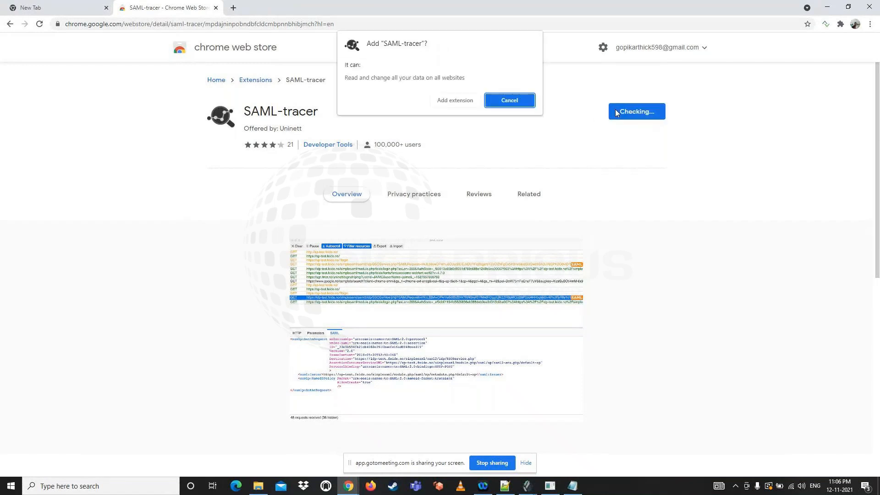
{"action": "left_click", "coordinate": [459, 102]}
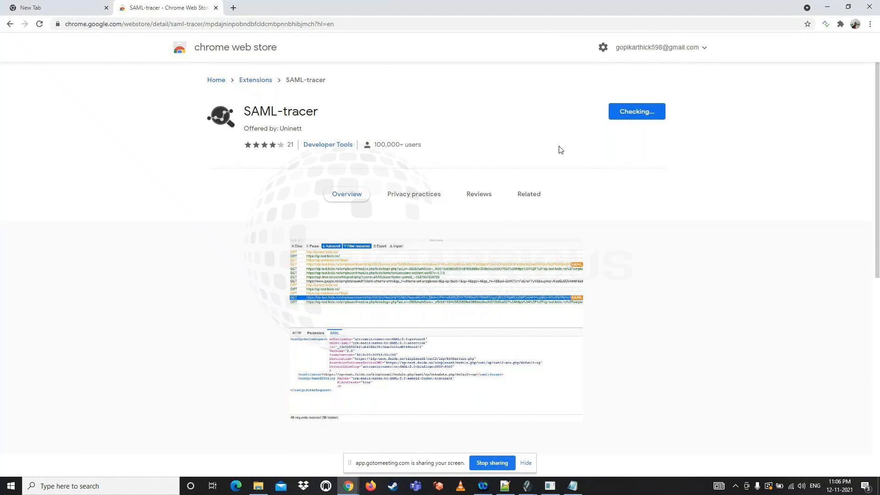
{"action": "left_click", "coordinate": [841, 24]}
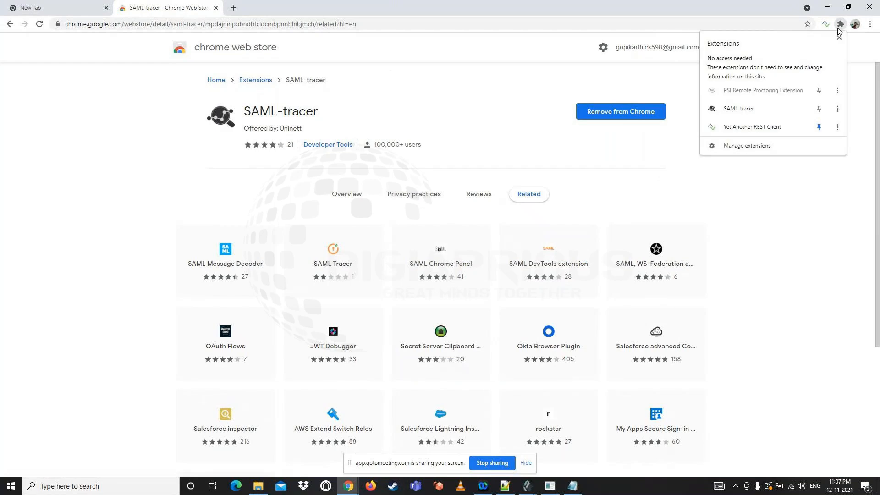
{"action": "left_click", "coordinate": [826, 24]}
{"action": "left_click", "coordinate": [431, 9]}
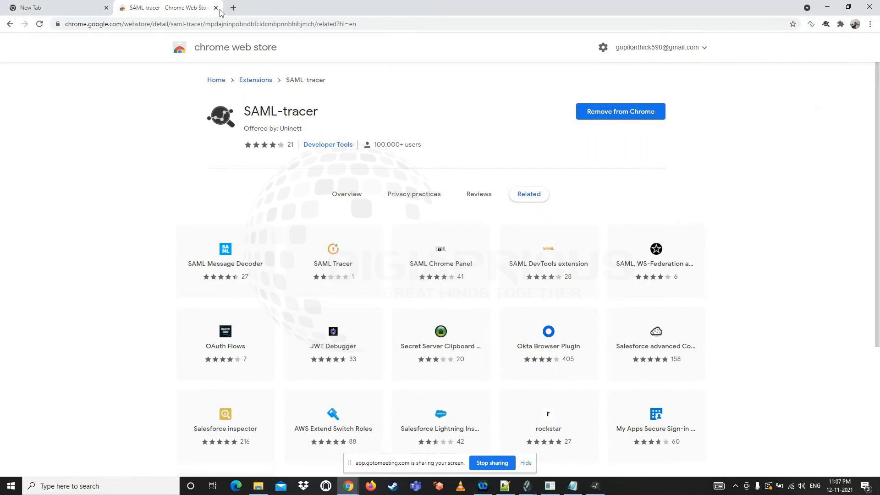
Replace the Web Store tab with a new tab and load the copied test-sp1 SSO endpoint while SAML-tracer is running
{"action": "left_click", "coordinate": [233, 7]}
{"action": "left_click", "coordinate": [216, 7]}
{"action": "left_click", "coordinate": [165, 23]}
{"action": "key", "text": "ctrl+v"}
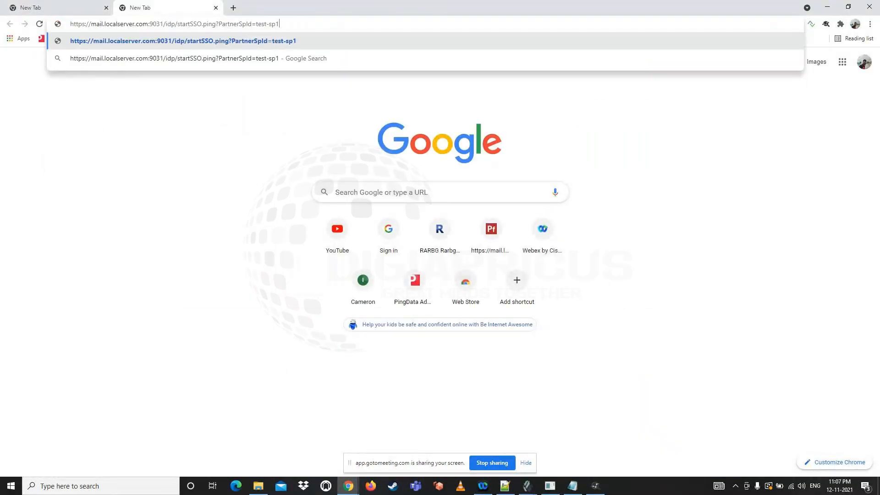
{"action": "left_click", "coordinate": [595, 484]}
{"action": "left_click", "coordinate": [387, 82]}
{"action": "left_click", "coordinate": [321, 24]}
{"action": "key", "text": "Return"}
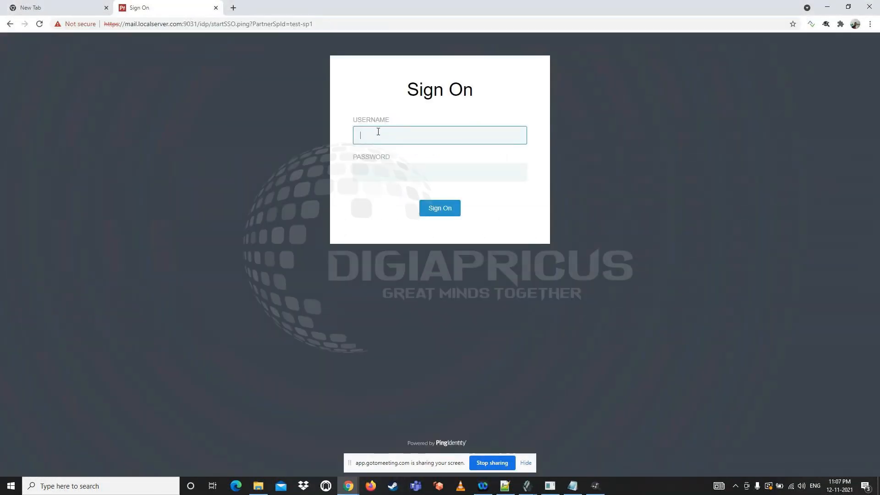
Sign on as user.6, entering the username and the account password
{"action": "left_click", "coordinate": [378, 132]}
{"action": "type", "text": "user.6"}
{"action": "key", "text": "Tab"}
{"action": "type", "text": "Password@123"}
{"action": "key", "text": "Return"}
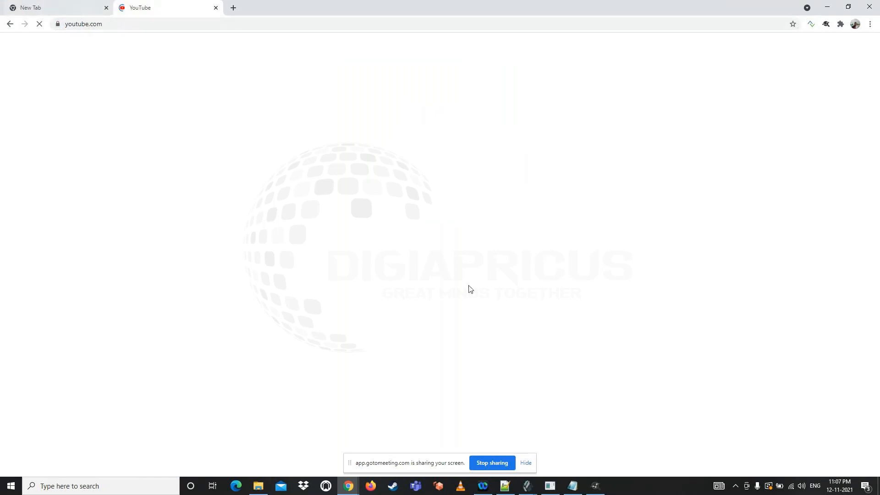
Check the requests captured by SAML-tracer and close the YouTube tab
{"action": "left_click", "coordinate": [595, 485]}
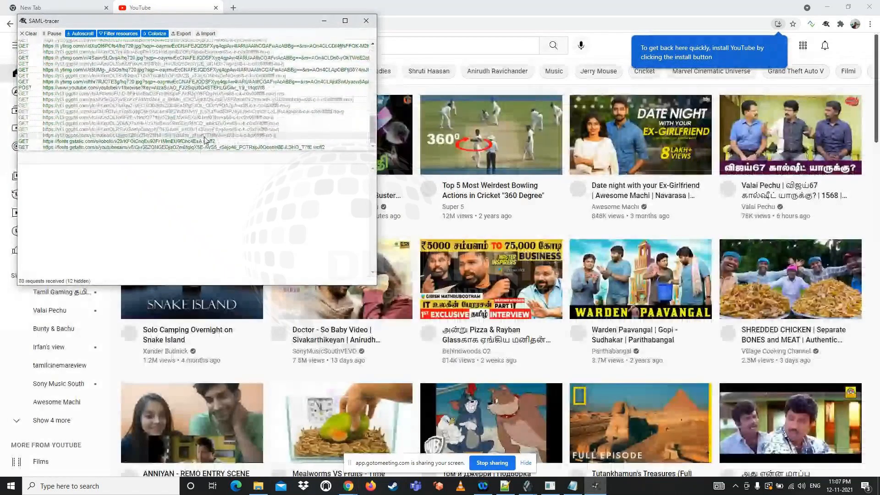
{"action": "left_click", "coordinate": [213, 13]}
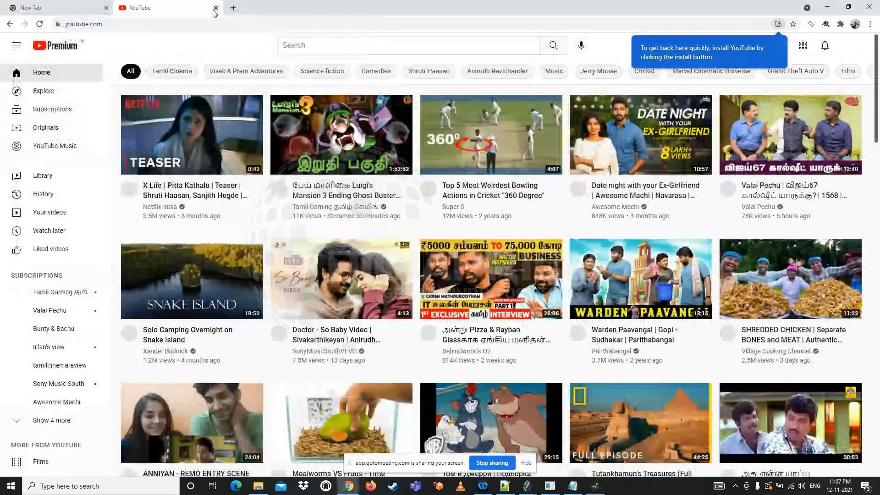
{"action": "left_click", "coordinate": [216, 8]}
{"action": "left_click", "coordinate": [123, 130]}
{"action": "scroll", "coordinate": [123, 129], "scroll_direction": "up", "scroll_amount": 15}
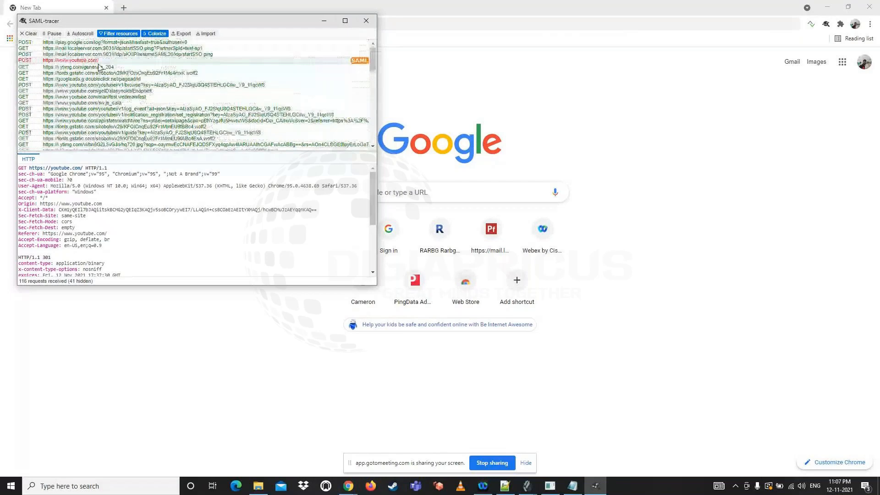
{"action": "left_click", "coordinate": [99, 63]}
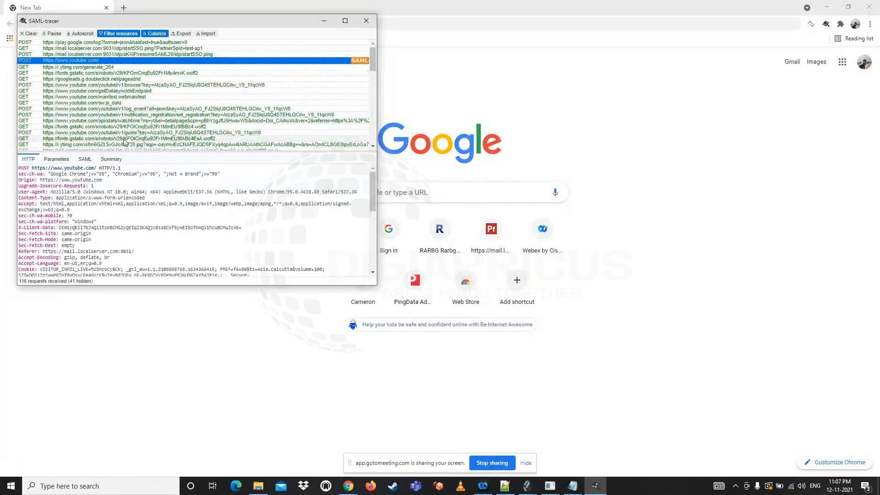
{"action": "left_click", "coordinate": [346, 22]}
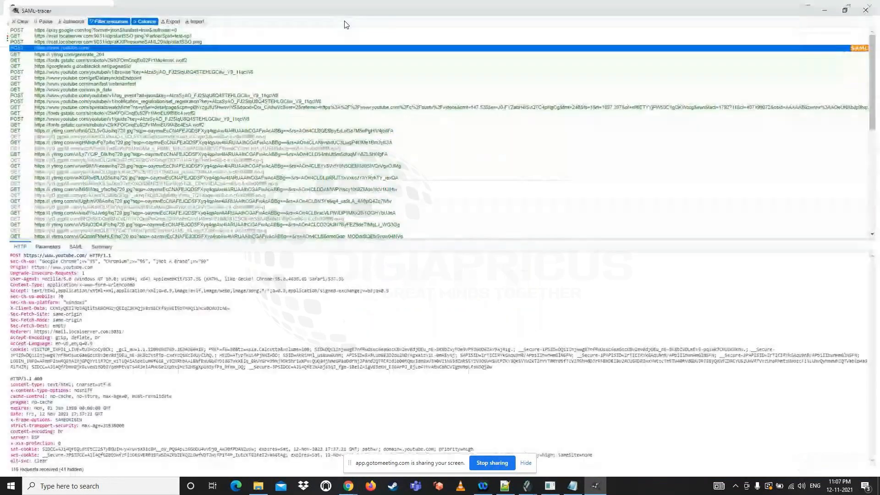
{"action": "left_click", "coordinate": [74, 246]}
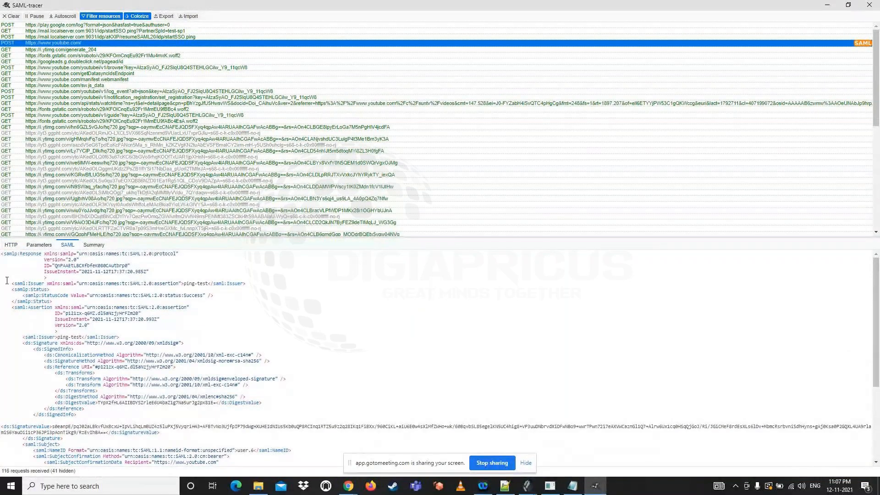
{"action": "mouse_move", "coordinate": [1, 254]}
{"action": "left_mouse_down"}
{"action": "mouse_move", "coordinate": [106, 333]}
{"action": "mouse_move", "coordinate": [121, 357]}
{"action": "mouse_move", "coordinate": [128, 432]}
{"action": "mouse_move", "coordinate": [214, 456]}
{"action": "left_mouse_up"}
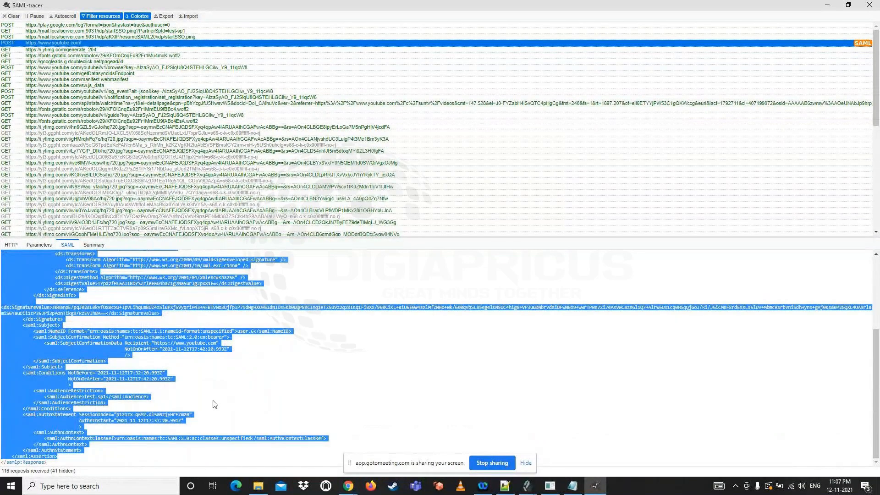
{"action": "left_click", "coordinate": [144, 364]}
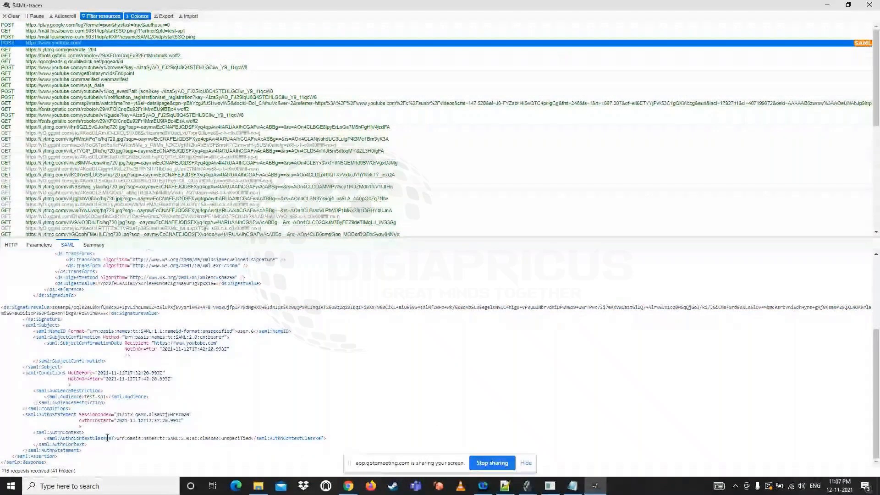
{"action": "scroll", "coordinate": [3, 344], "scroll_direction": "up", "scroll_amount": 5}
{"action": "scroll", "coordinate": [3, 344], "scroll_direction": "up", "scroll_amount": 2}
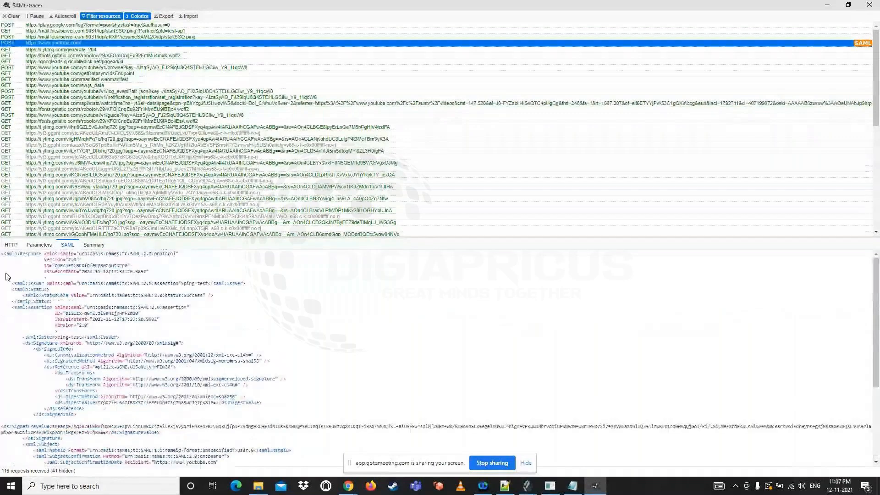
Copy the entire SAML response from SAML-tracer and paste it into a new Notepad++ document
{"action": "left_click_drag", "start_coordinate": [1, 253], "coordinate": [85, 349]}
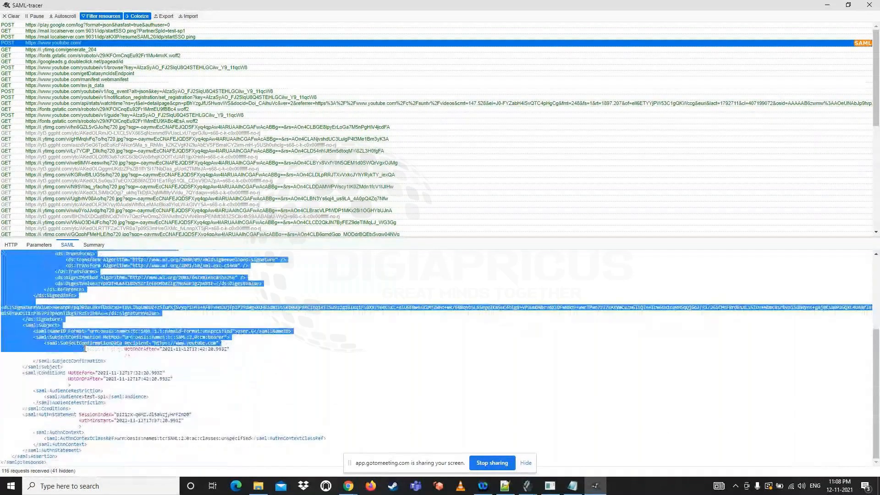
{"action": "left_click", "coordinate": [505, 486]}
{"action": "key", "text": "ctrl+n"}
{"action": "key", "text": "ctrl+v"}
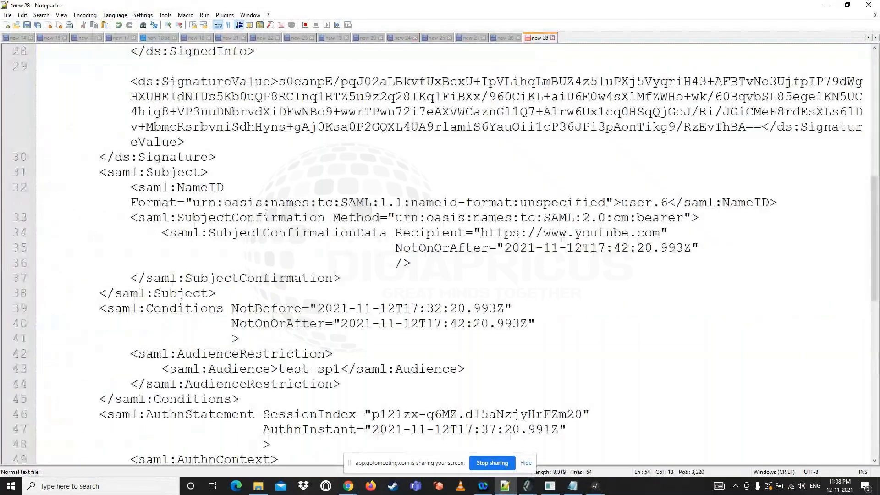
Examine the opening samlp:Response attributes, the status code and the issuer value in the pasted SAML response
{"action": "scroll", "coordinate": [266, 215], "scroll_direction": "up", "scroll_amount": 5}
{"action": "scroll", "coordinate": [266, 215], "scroll_direction": "up", "scroll_amount": 4}
{"action": "left_click_drag", "start_coordinate": [36, 51], "coordinate": [138, 202]}
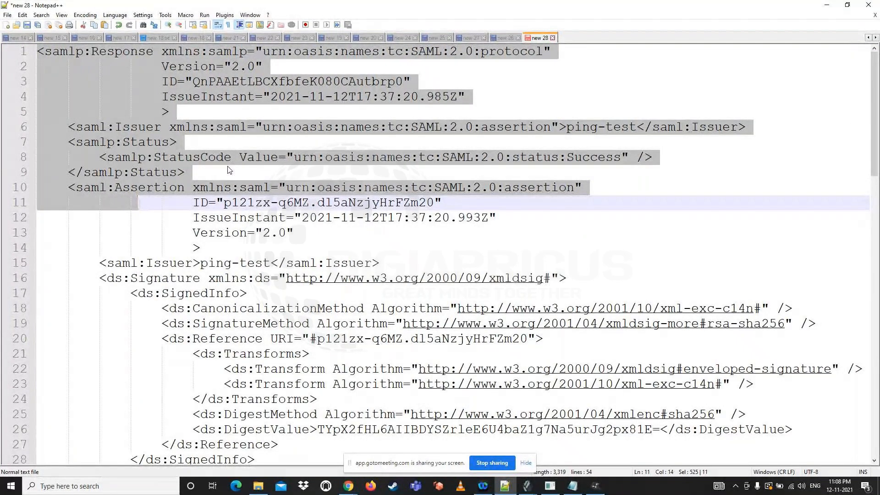
{"action": "left_click", "coordinate": [187, 117]}
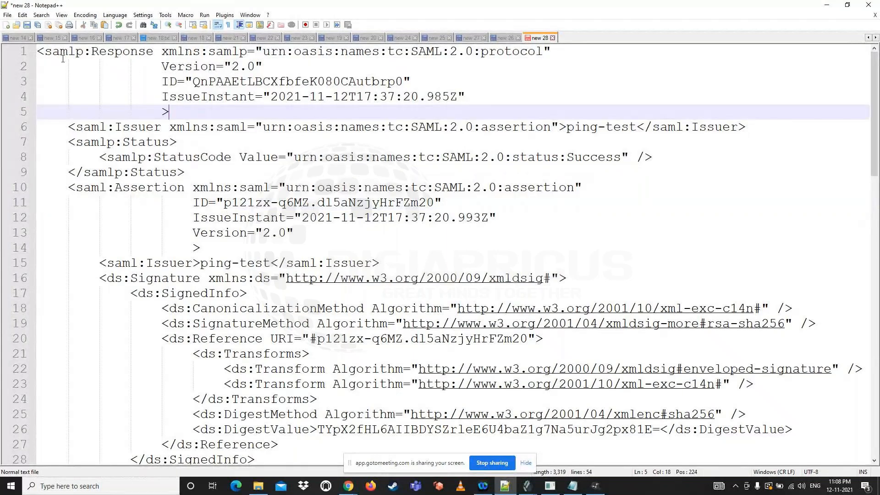
{"action": "left_click_drag", "start_coordinate": [45, 52], "coordinate": [265, 67]}
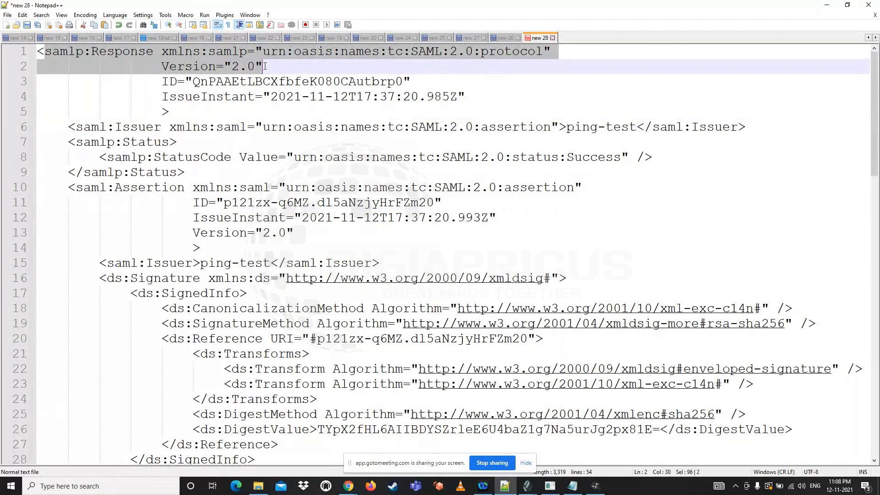
{"action": "left_click", "coordinate": [240, 81]}
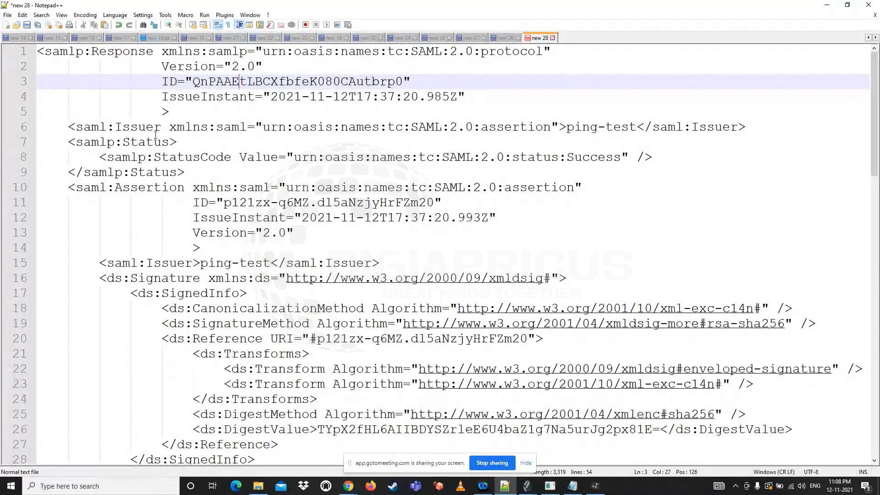
{"action": "left_click_drag", "start_coordinate": [115, 142], "coordinate": [179, 140]}
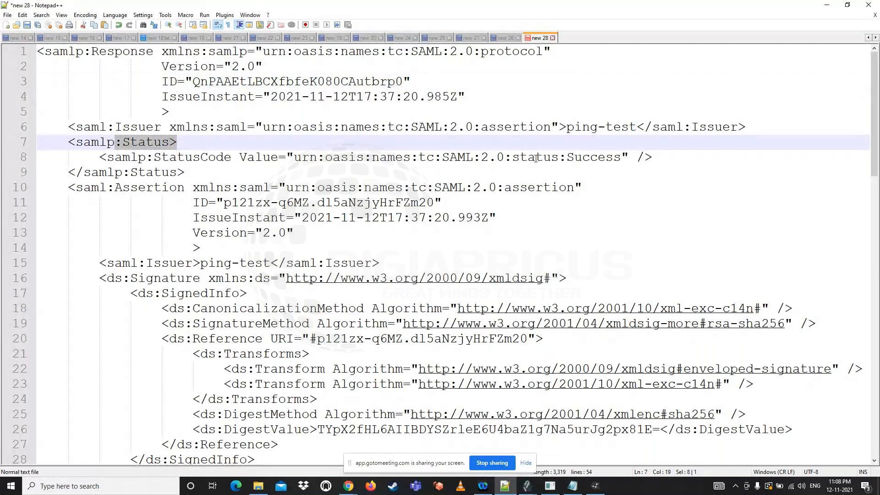
{"action": "left_click_drag", "start_coordinate": [560, 157], "coordinate": [624, 158]}
{"action": "left_click_drag", "start_coordinate": [115, 127], "coordinate": [621, 130]}
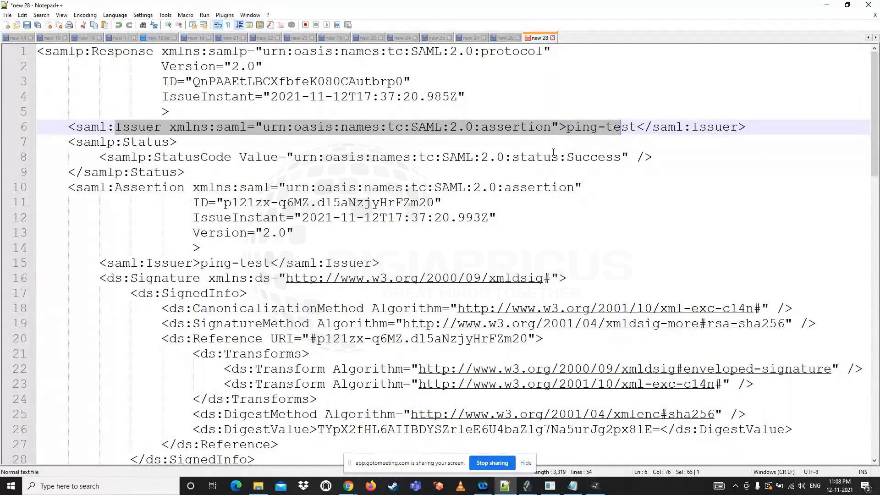
{"action": "left_click", "coordinate": [569, 131]}
{"action": "left_click_drag", "start_coordinate": [569, 130], "coordinate": [637, 134]}
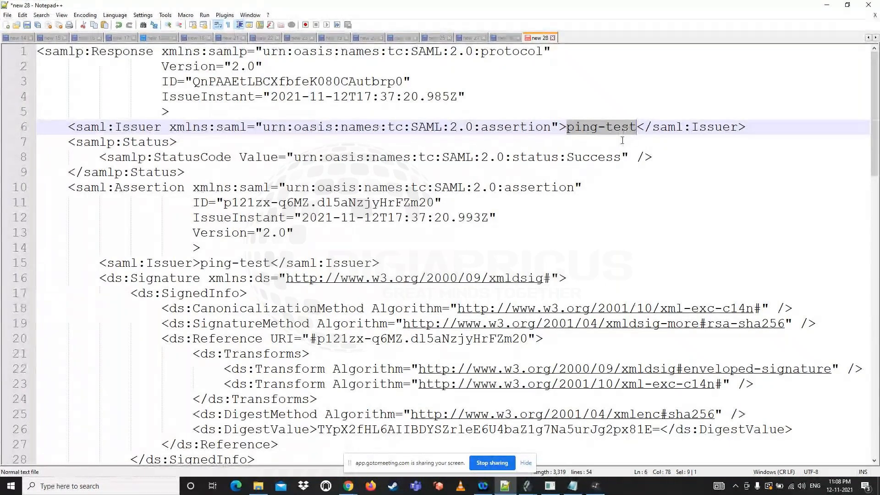
Examine the assertion's issuer, its signature block and the NameID value and format inside the saml:Subject element
{"action": "scroll", "coordinate": [257, 181], "scroll_direction": "down", "scroll_amount": 2}
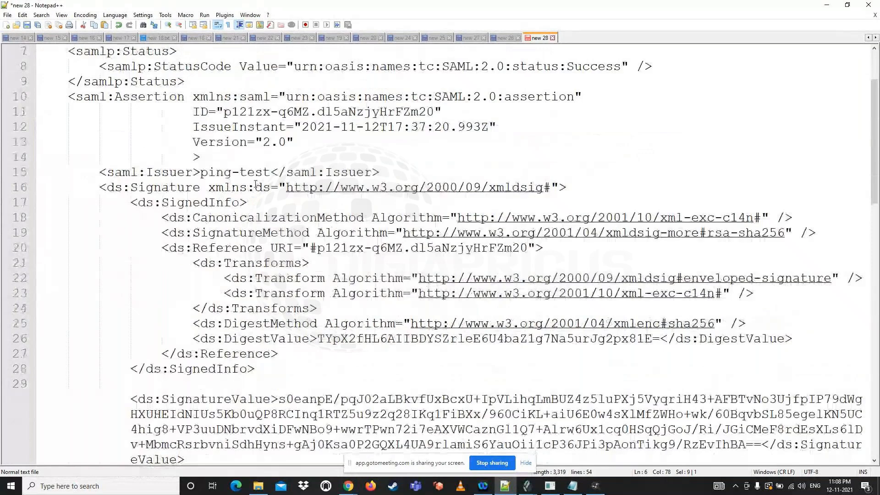
{"action": "left_click_drag", "start_coordinate": [201, 176], "coordinate": [293, 172]}
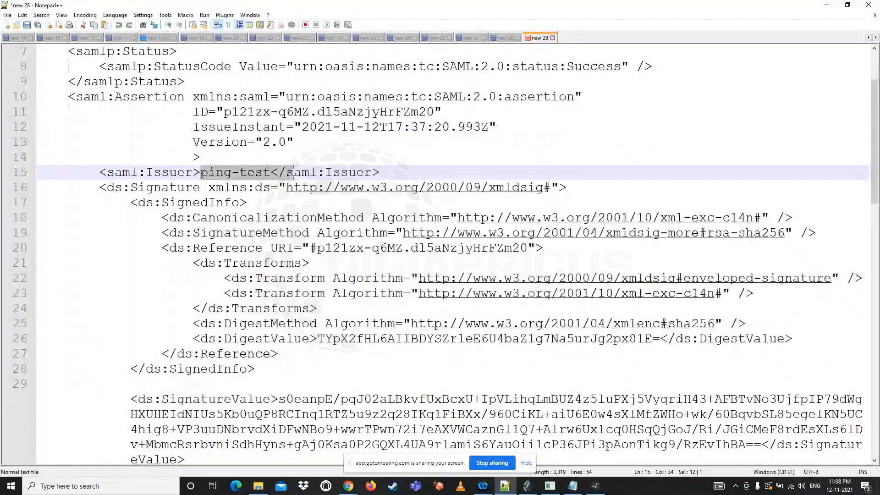
{"action": "scroll", "coordinate": [301, 176], "scroll_direction": "down", "scroll_amount": 3}
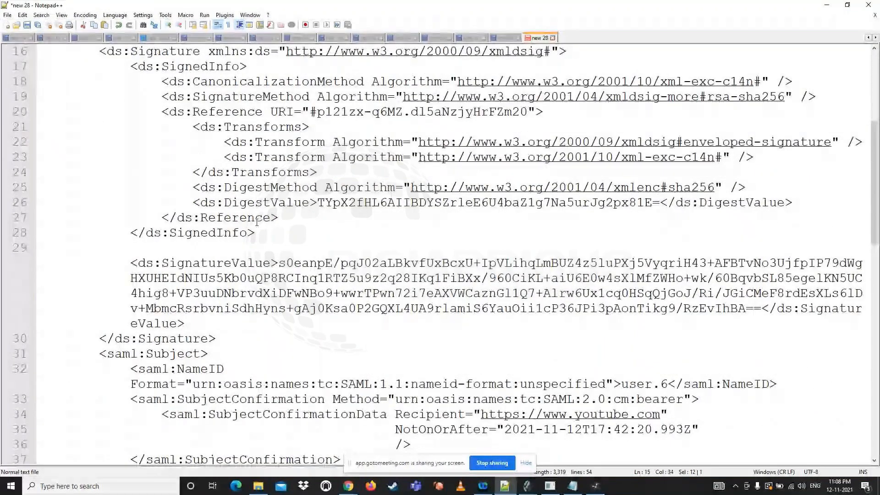
{"action": "scroll", "coordinate": [257, 222], "scroll_direction": "down", "scroll_amount": 3}
{"action": "left_click_drag", "start_coordinate": [107, 219], "coordinate": [210, 218]}
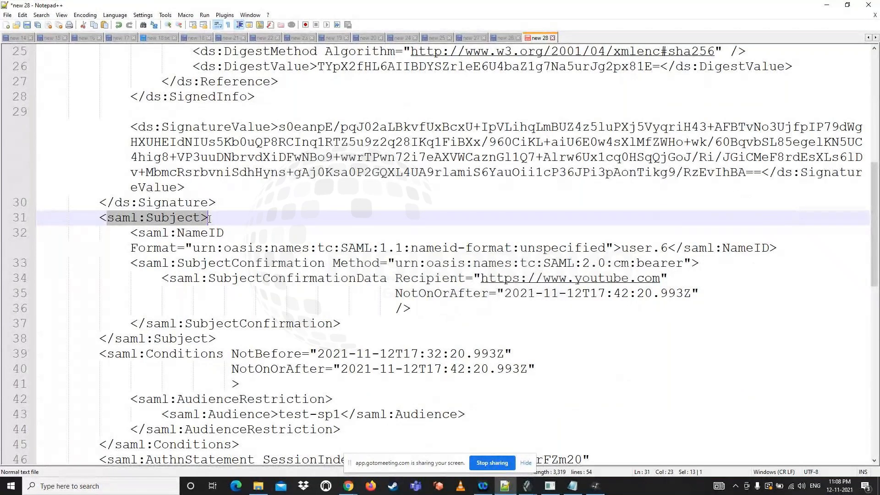
{"action": "left_click_drag", "start_coordinate": [622, 248], "coordinate": [668, 248]}
{"action": "left_click_drag", "start_coordinate": [512, 248], "coordinate": [669, 248]}
Review the assertion's conditions, audience restriction and authentication statement through to the end of the response, and return to its beginning
{"action": "scroll", "coordinate": [354, 267], "scroll_direction": "down", "scroll_amount": 3}
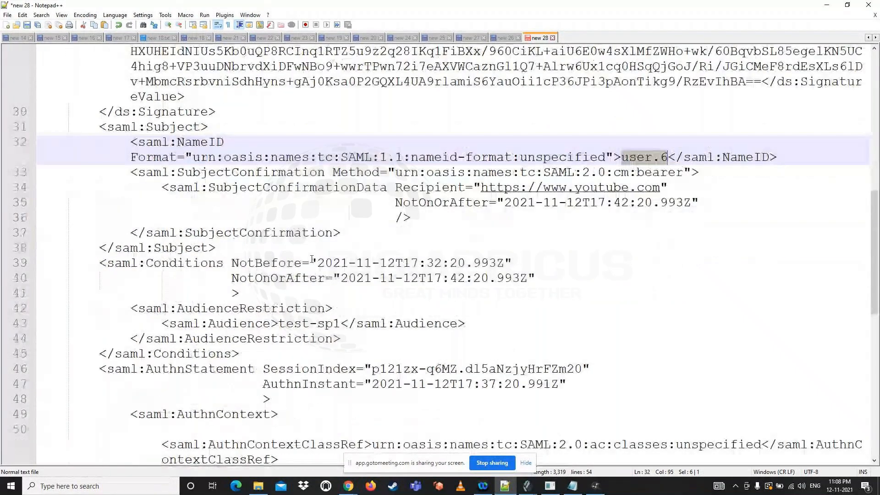
{"action": "left_click_drag", "start_coordinate": [278, 278], "coordinate": [342, 281]}
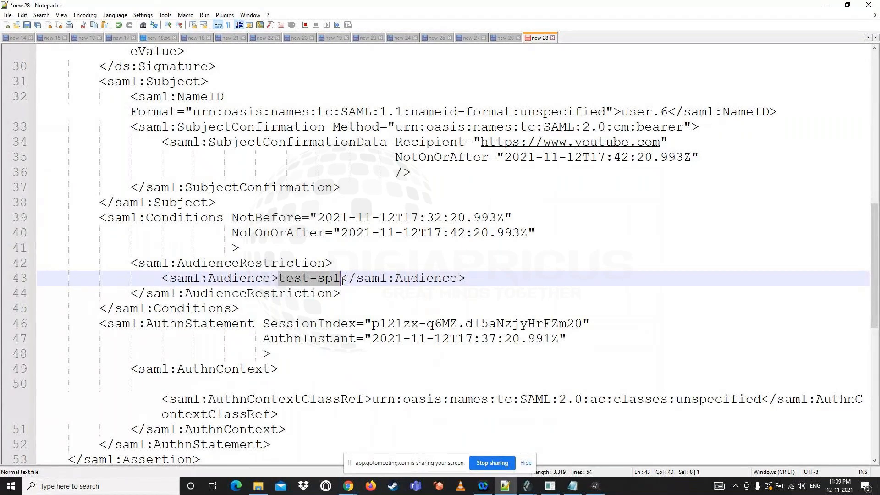
{"action": "left_click_drag", "start_coordinate": [279, 278], "coordinate": [324, 282]}
{"action": "scroll", "coordinate": [324, 282], "scroll_direction": "down", "scroll_amount": 1}
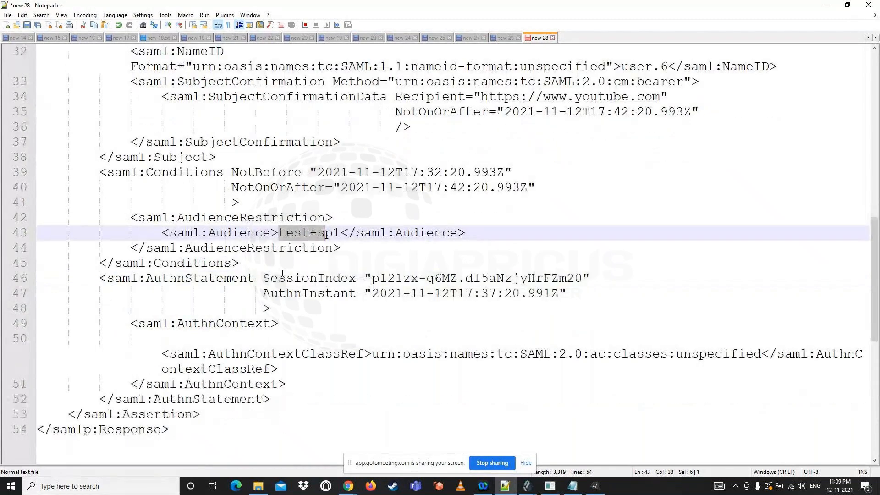
{"action": "scroll", "coordinate": [283, 274], "scroll_direction": "down", "scroll_amount": 2}
{"action": "scroll", "coordinate": [283, 274], "scroll_direction": "up", "scroll_amount": 4}
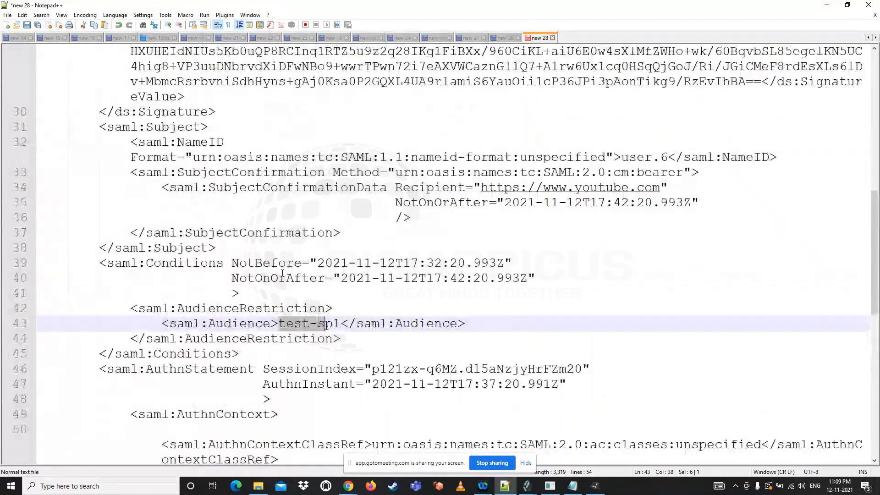
{"action": "scroll", "coordinate": [283, 273], "scroll_direction": "up", "scroll_amount": 8}
{"action": "scroll", "coordinate": [283, 274], "scroll_direction": "up", "scroll_amount": 2}
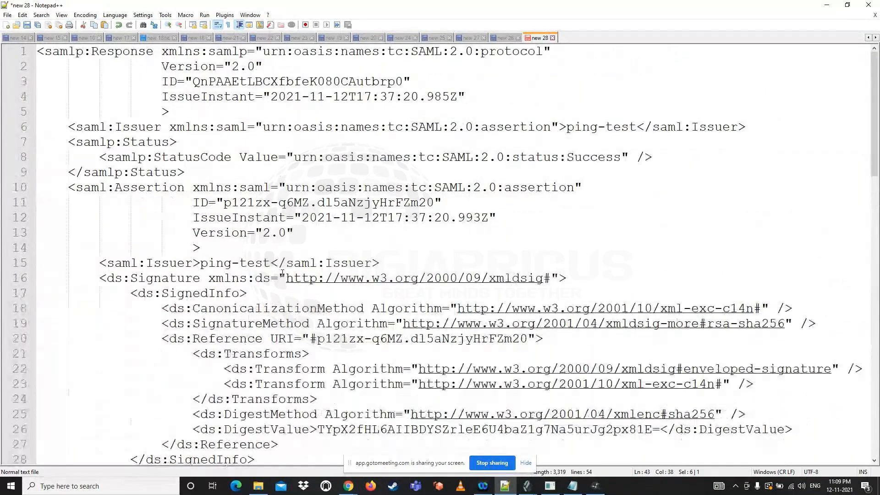